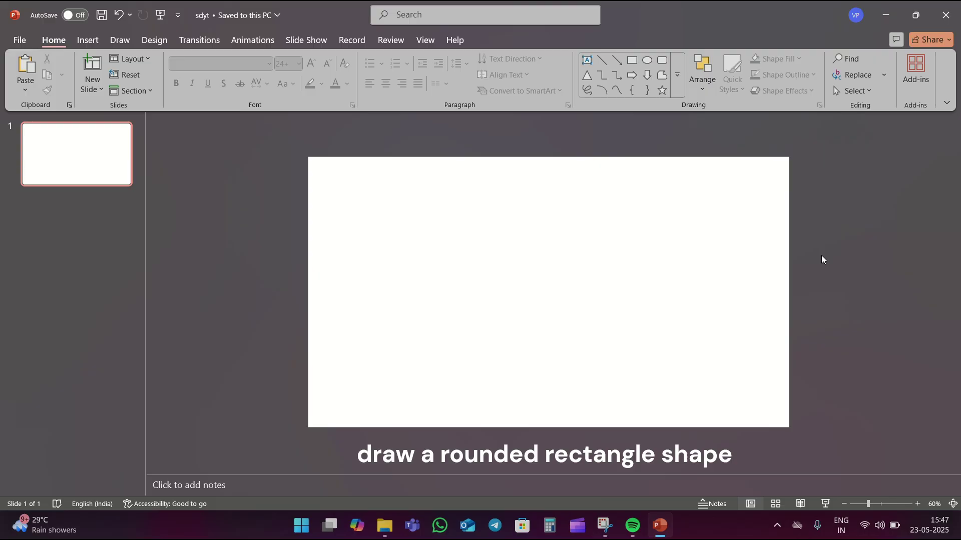
Step: Draw a rounded rectangle with fully rounded pill ends, set its height to 2.51 cm, and centre it
{"action": "left_click", "coordinate": [662, 60]}
{"action": "mouse_move", "coordinate": [370, 226]}
{"action": "left_mouse_down"}
{"action": "mouse_move", "coordinate": [515, 292]}
{"action": "mouse_move", "coordinate": [574, 293]}
{"action": "left_mouse_up"}
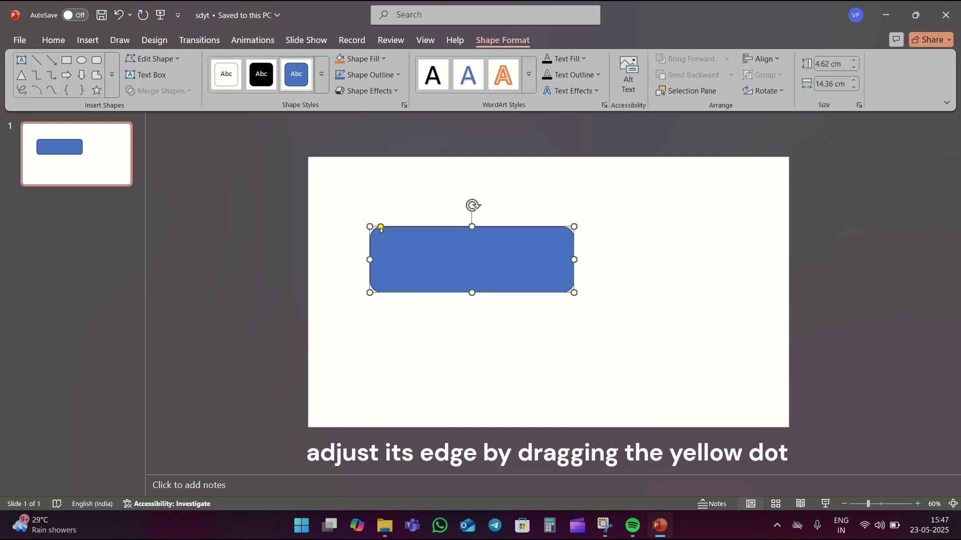
{"action": "left_click_drag", "start_coordinate": [380, 229], "coordinate": [431, 233]}
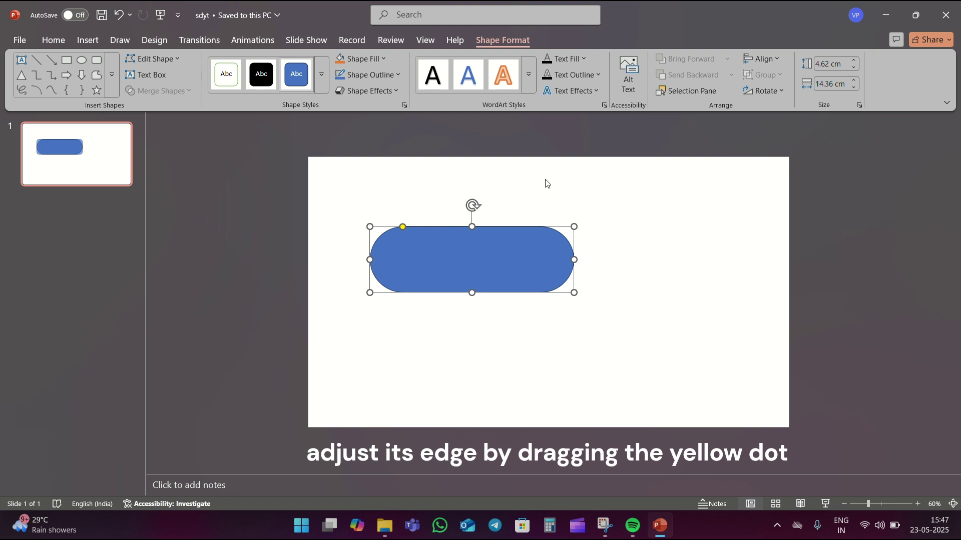
{"action": "left_click", "coordinate": [833, 64]}
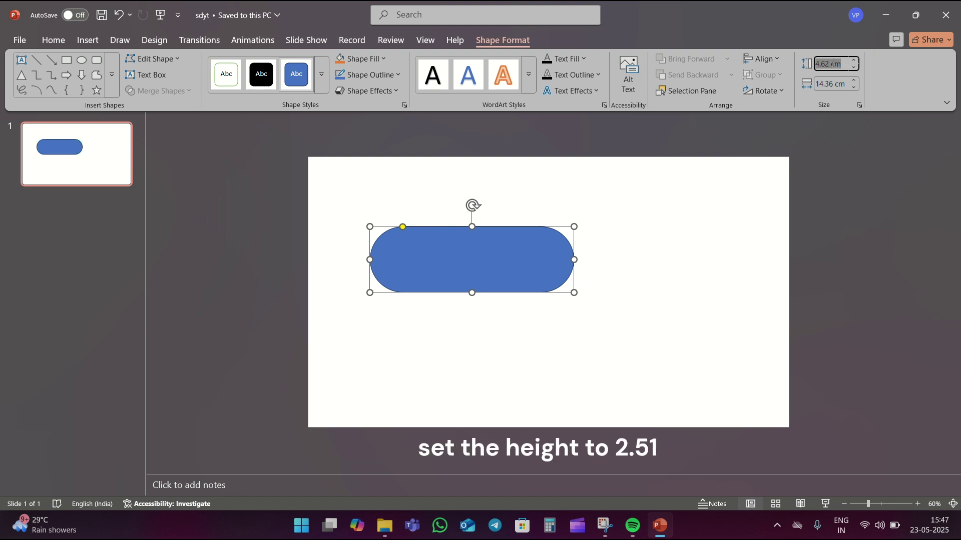
{"action": "type", "text": "2.51"}
{"action": "left_click", "coordinate": [699, 306]}
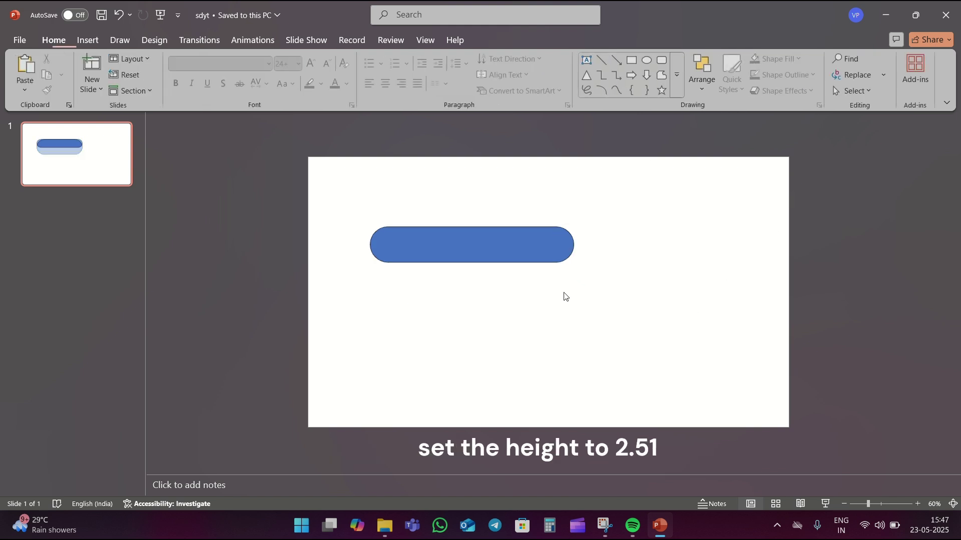
{"action": "mouse_move", "coordinate": [453, 249]}
{"action": "left_mouse_down"}
{"action": "mouse_move", "coordinate": [512, 262]}
{"action": "mouse_move", "coordinate": [563, 293]}
{"action": "left_mouse_up"}
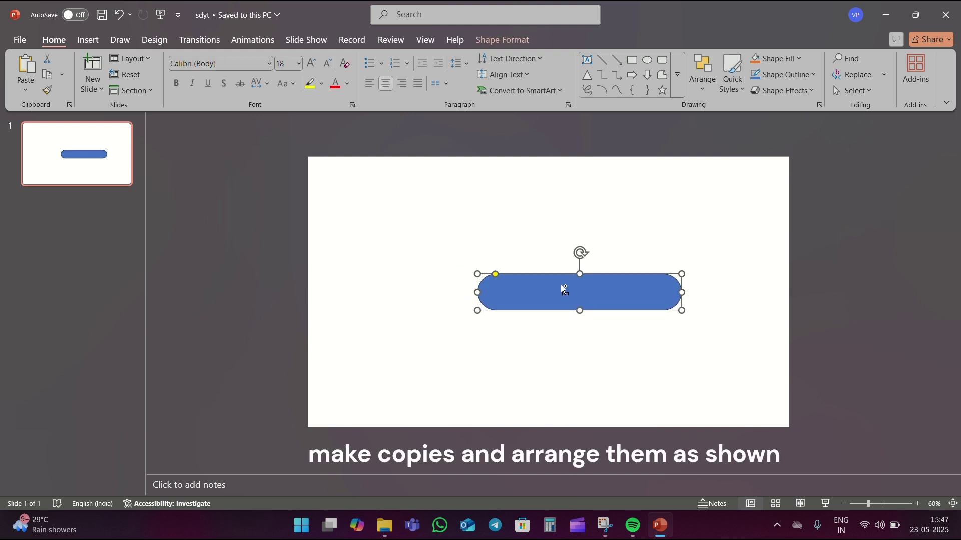
Step: Duplicate the pill into five copies stacked in a staggered zigzag column, middle one furthest right
{"action": "key", "text": "ctrl+d"}
{"action": "left_click_drag", "start_coordinate": [659, 310], "coordinate": [631, 347]}
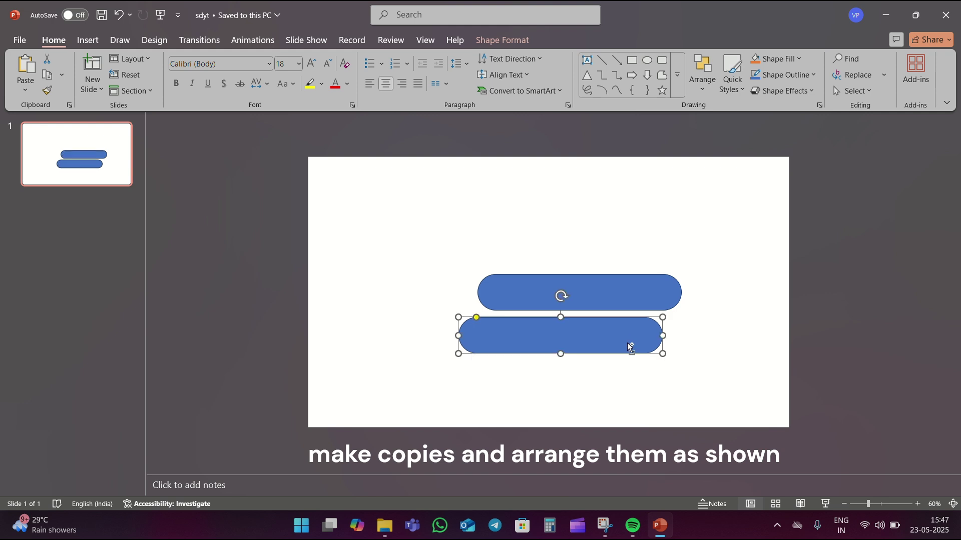
{"action": "key", "text": "ctrl+d"}
{"action": "mouse_move", "coordinate": [592, 383]}
{"action": "left_mouse_down"}
{"action": "mouse_move", "coordinate": [596, 399]}
{"action": "mouse_move", "coordinate": [590, 256]}
{"action": "mouse_move", "coordinate": [604, 250]}
{"action": "left_mouse_up"}
{"action": "key", "text": "ctrl+d"}
{"action": "mouse_move", "coordinate": [560, 376]}
{"action": "left_mouse_down"}
{"action": "mouse_move", "coordinate": [571, 393]}
{"action": "mouse_move", "coordinate": [567, 204]}
{"action": "mouse_move", "coordinate": [562, 213]}
{"action": "left_mouse_up"}
{"action": "left_click", "coordinate": [715, 236]}
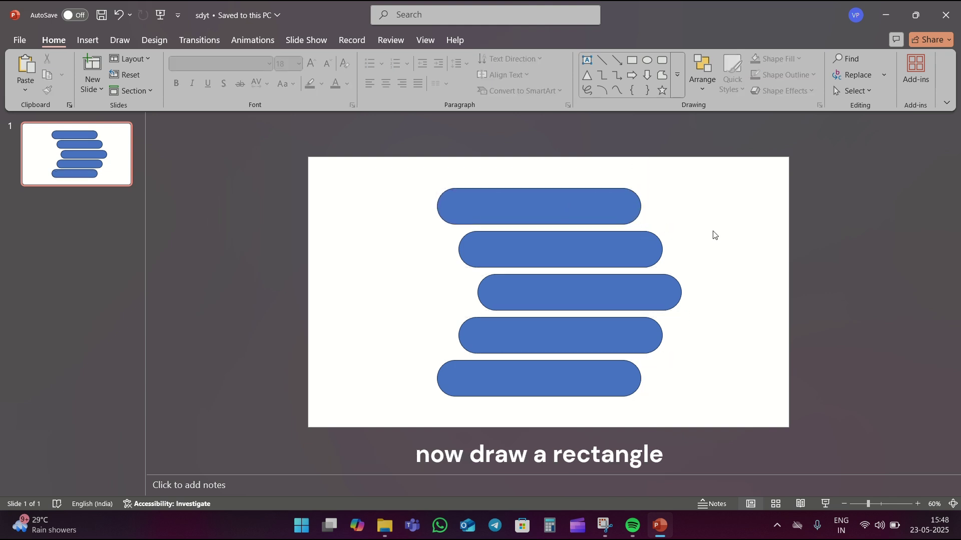
Step: Draw an 11.47 × 19.05 cm rectangle spanning the full slide height over the pills' left halves
{"action": "left_click", "coordinate": [632, 60]}
{"action": "mouse_move", "coordinate": [395, 155]}
{"action": "left_mouse_down"}
{"action": "mouse_move", "coordinate": [554, 247]}
{"action": "mouse_move", "coordinate": [547, 404]}
{"action": "mouse_move", "coordinate": [557, 426]}
{"action": "left_mouse_up"}
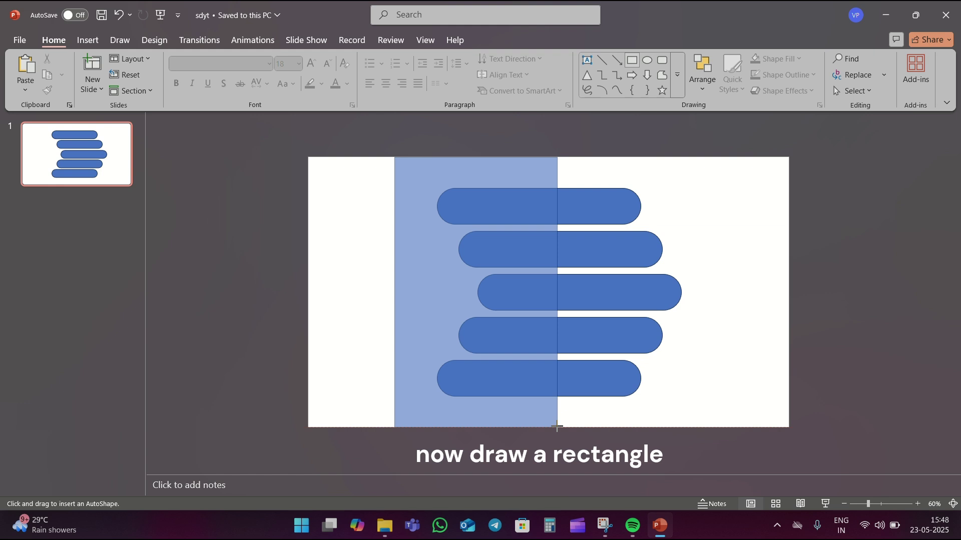
{"action": "left_click_drag", "start_coordinate": [557, 426], "coordinate": [557, 428]}
{"action": "left_click", "coordinate": [594, 171]}
{"action": "left_click", "coordinate": [524, 180]}
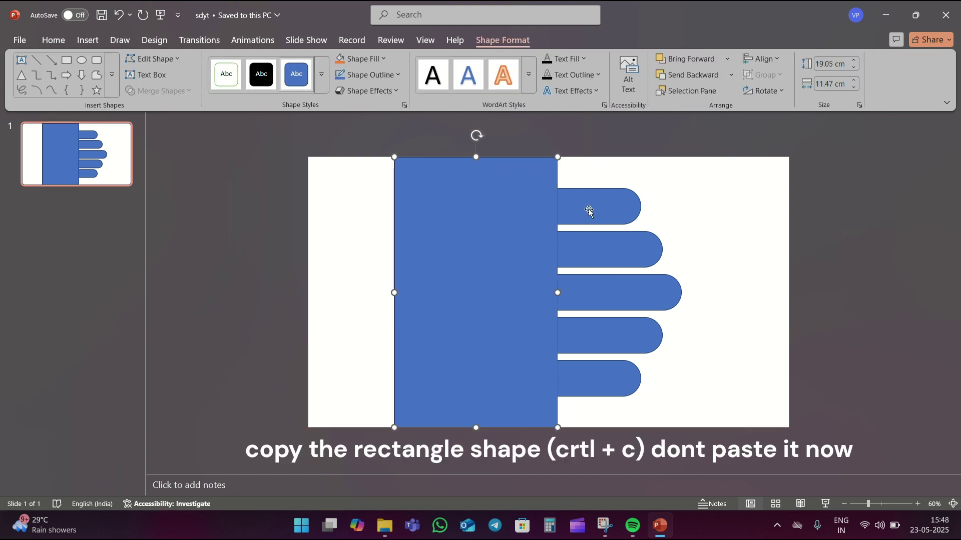
Step: Subtract the big rectangle from the top and second pills, pasting the rectangle back after each
{"action": "left_click", "coordinate": [609, 208]}
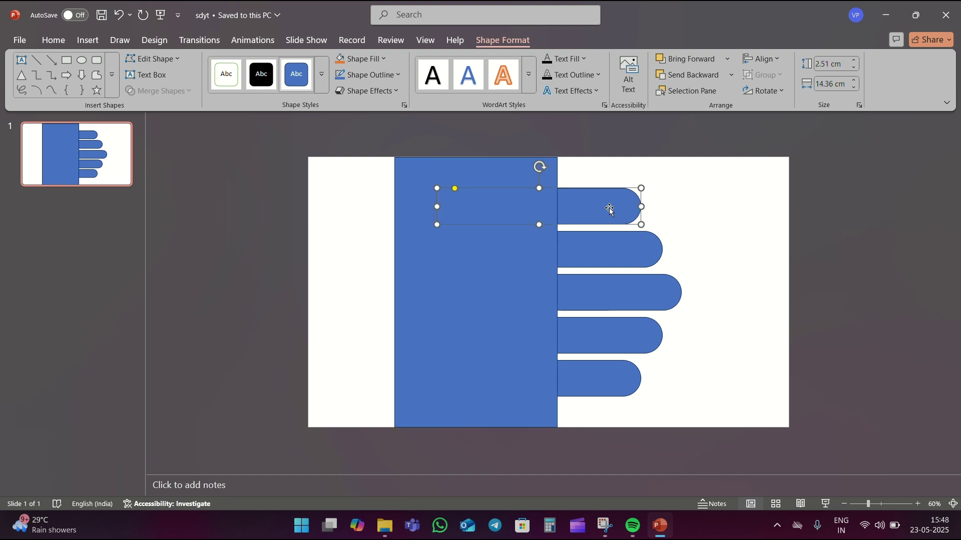
{"action": "left_click", "coordinate": [501, 171], "text": "shift"}
{"action": "left_click", "coordinate": [183, 92]}
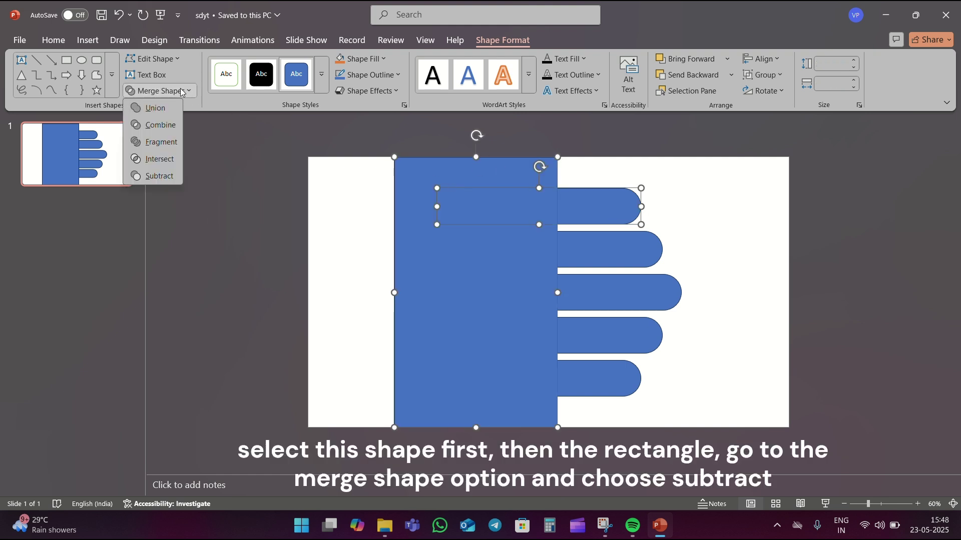
{"action": "left_click", "coordinate": [153, 176]}
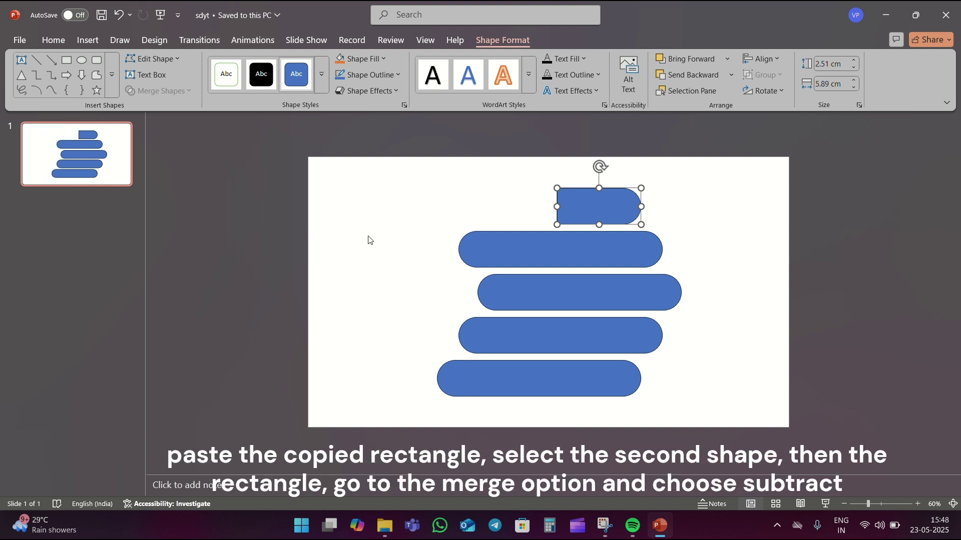
{"action": "key", "text": "ctrl+v"}
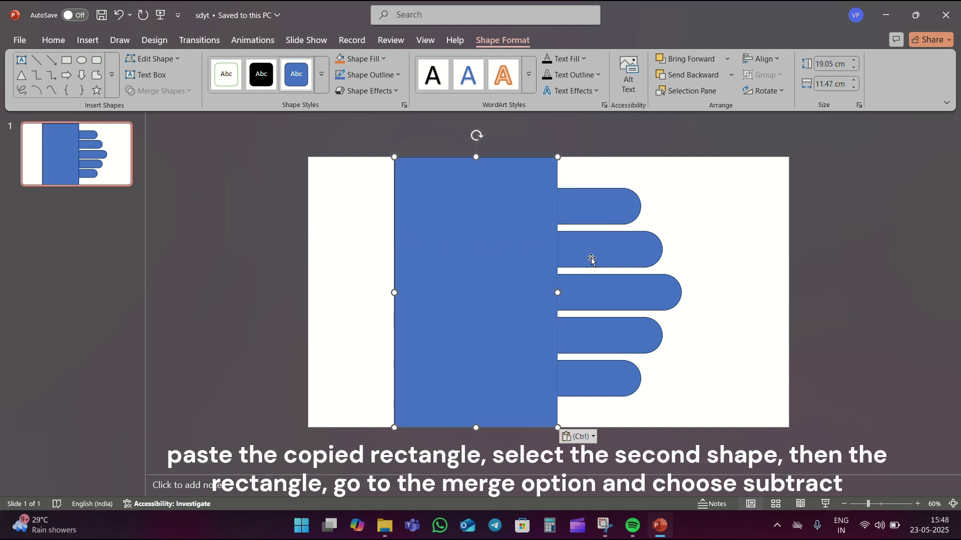
{"action": "left_click", "coordinate": [592, 259]}
{"action": "left_click", "coordinate": [511, 219], "text": "shift"}
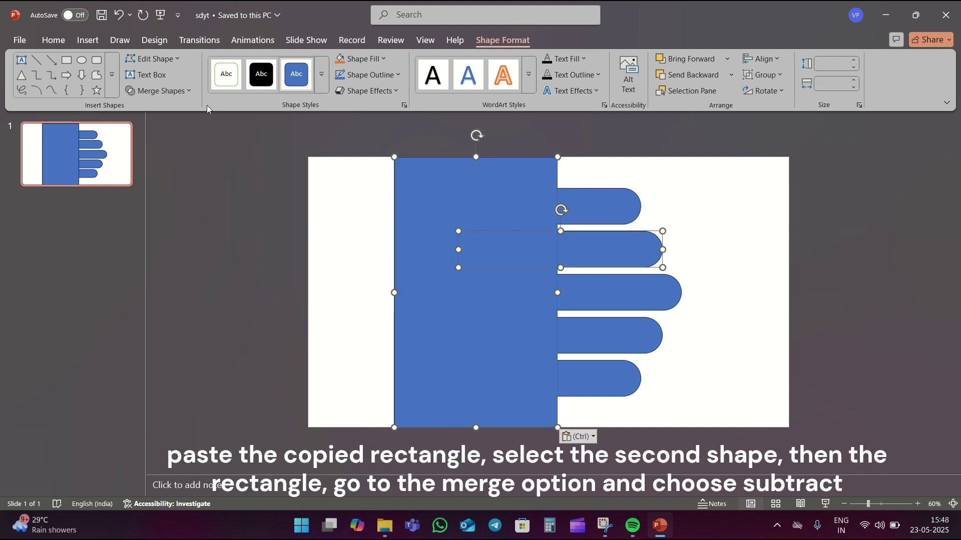
{"action": "left_click", "coordinate": [175, 92]}
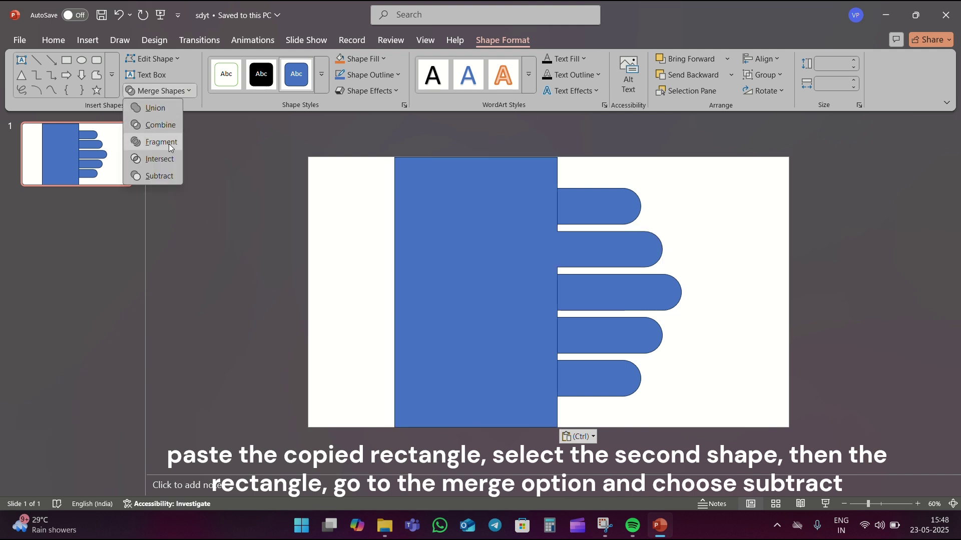
{"action": "left_click", "coordinate": [161, 178]}
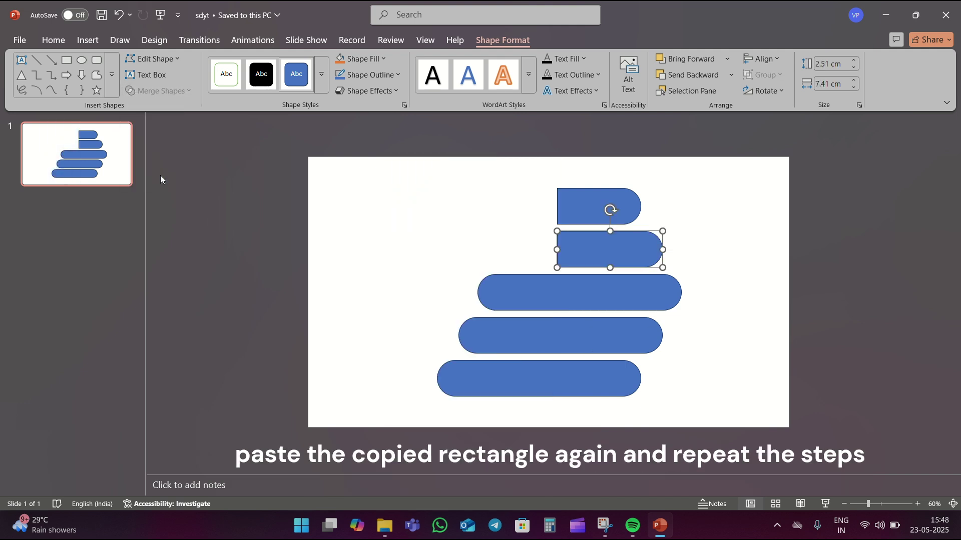
{"action": "key", "text": "ctrl+v"}
Step: Subtract the rectangle from the third and fourth pills the same way
{"action": "left_click", "coordinate": [600, 300]}
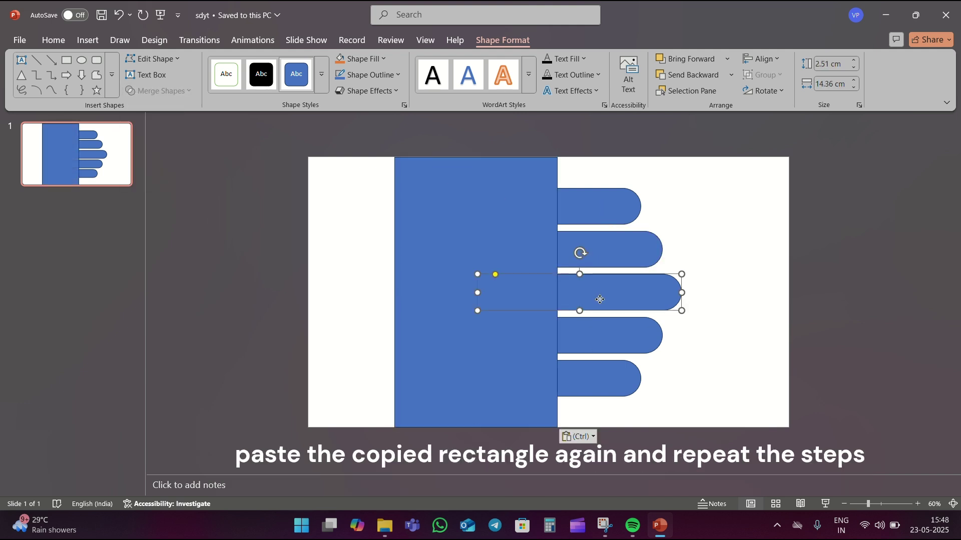
{"action": "left_click", "coordinate": [518, 242], "text": "shift"}
{"action": "left_click", "coordinate": [170, 94]}
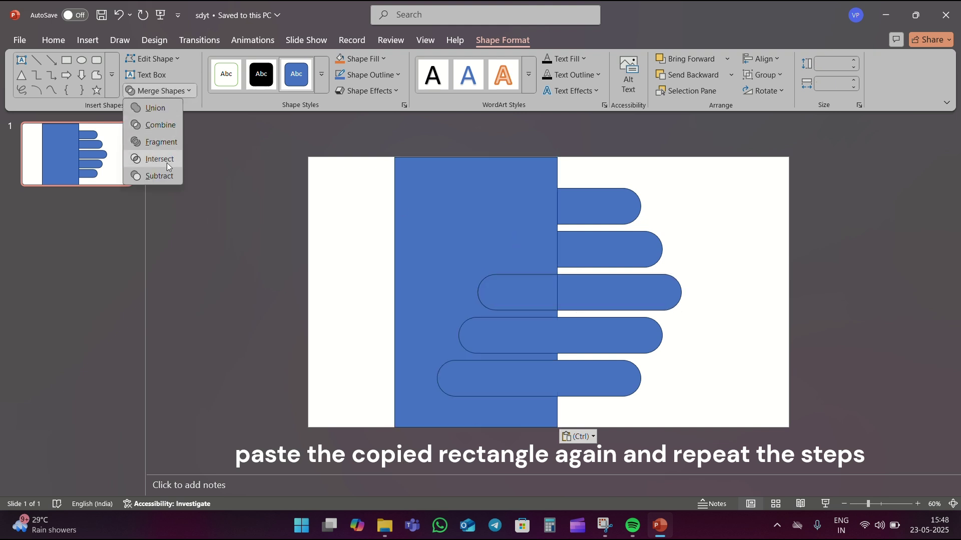
{"action": "left_click", "coordinate": [162, 177]}
{"action": "key", "text": "ctrl+v"}
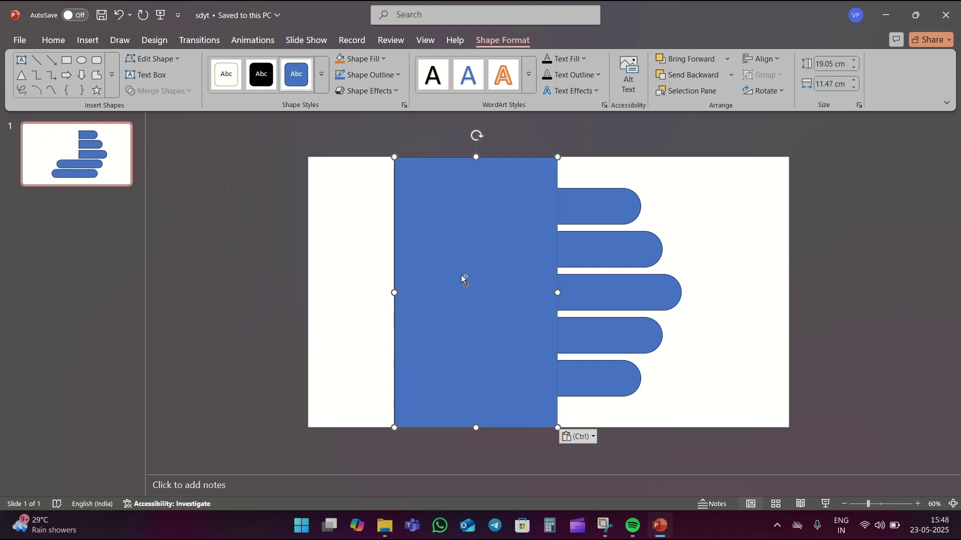
{"action": "left_click", "coordinate": [603, 343]}
{"action": "left_click", "coordinate": [502, 304], "text": "shift"}
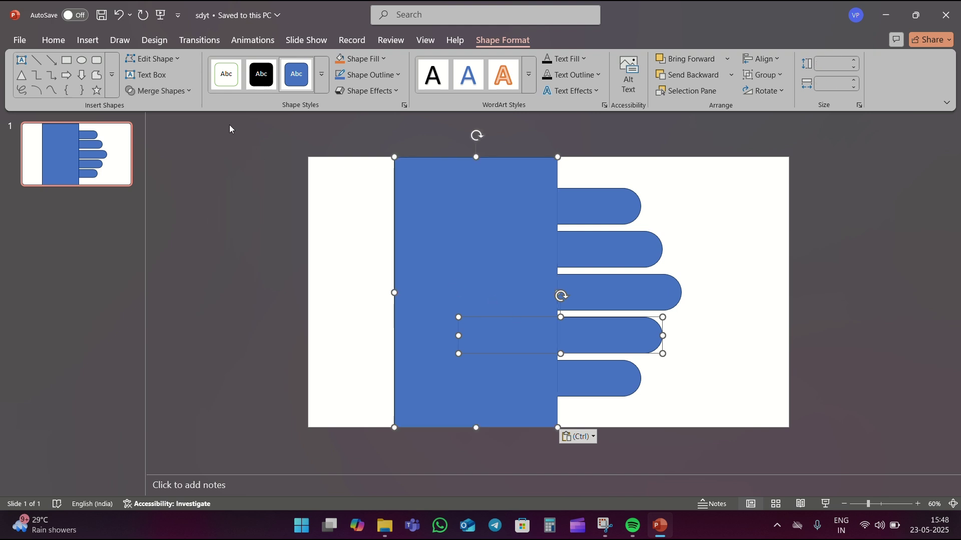
{"action": "left_click", "coordinate": [184, 91]}
{"action": "left_click", "coordinate": [170, 177]}
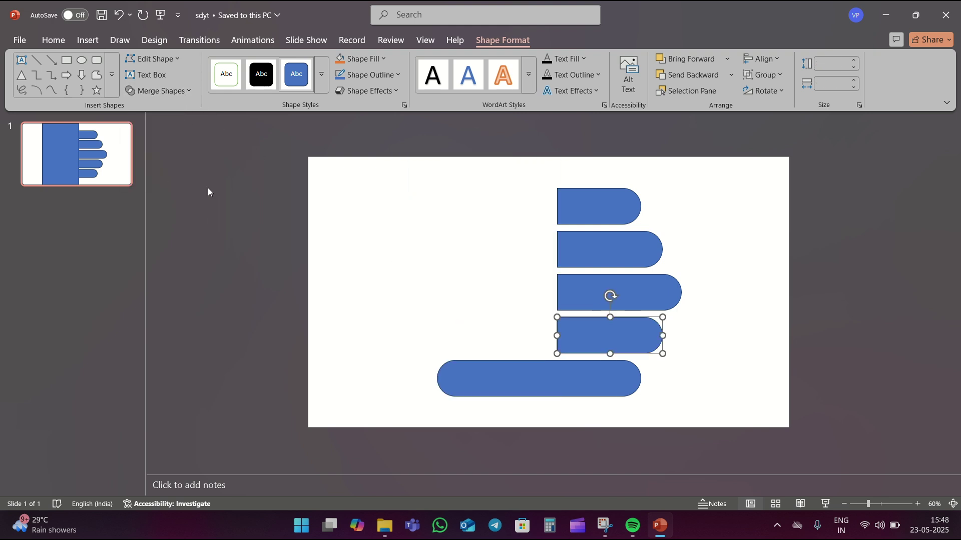
{"action": "key", "text": "ctrl+z"}
Step: Trim the bottom pill with Subtract, leaving five bands sharing one flat left edge
{"action": "left_click", "coordinate": [584, 371], "text": "shift"}
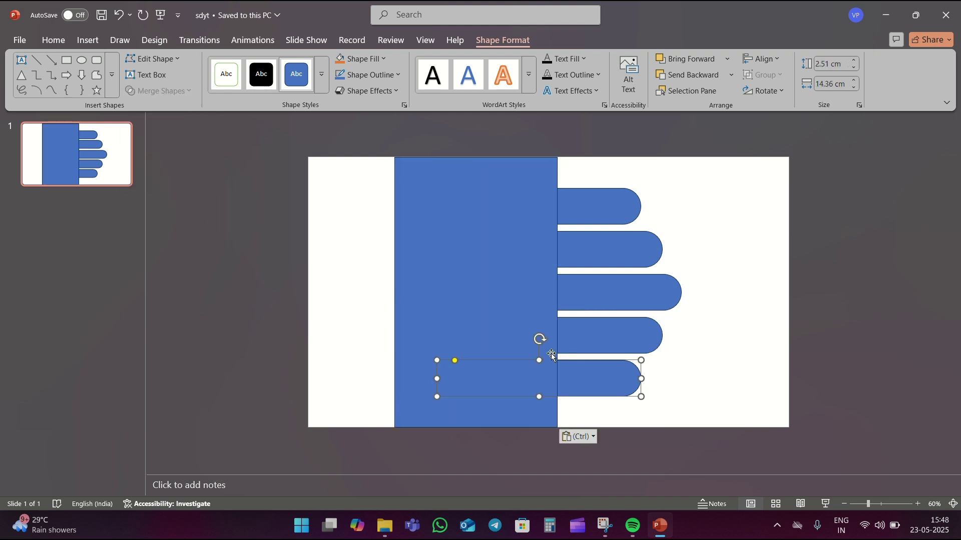
{"action": "left_click", "coordinate": [185, 92]}
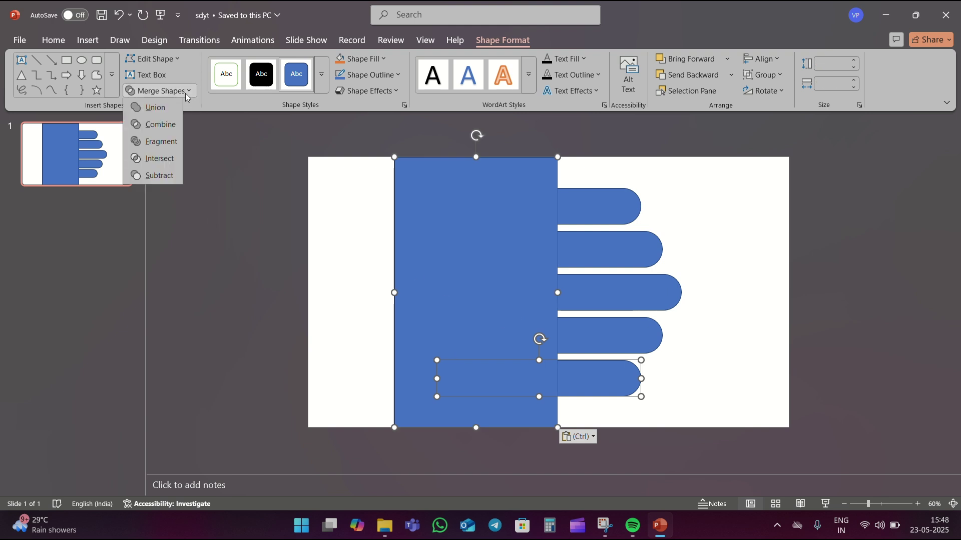
{"action": "left_click", "coordinate": [173, 177]}
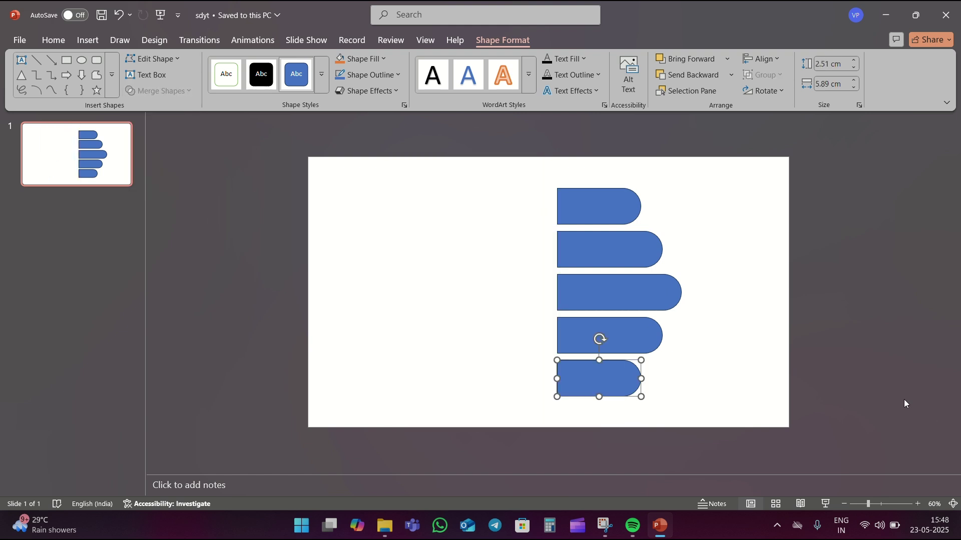
{"action": "left_click", "coordinate": [831, 224]}
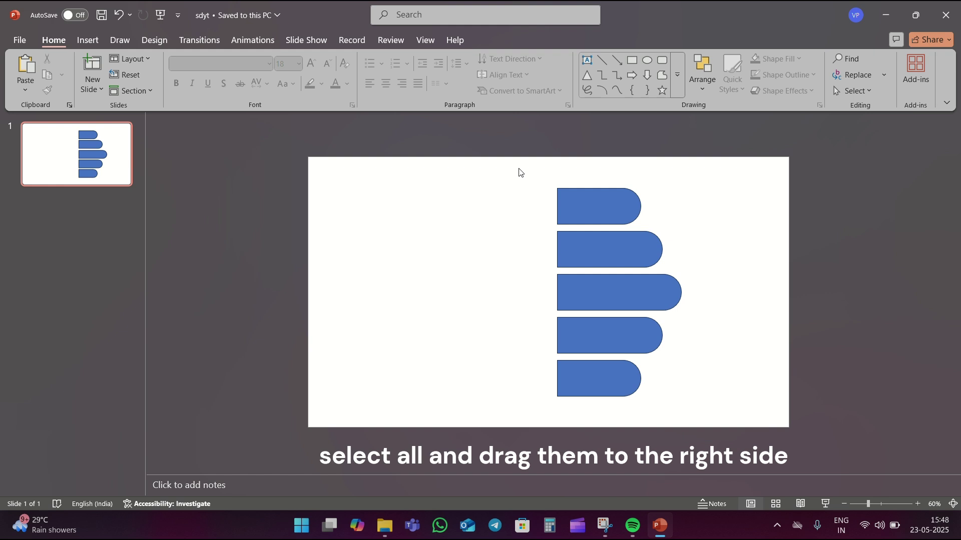
Step: Shift all five bands to the right and set their outline to No Outline
{"action": "left_click_drag", "start_coordinate": [519, 172], "coordinate": [706, 421]}
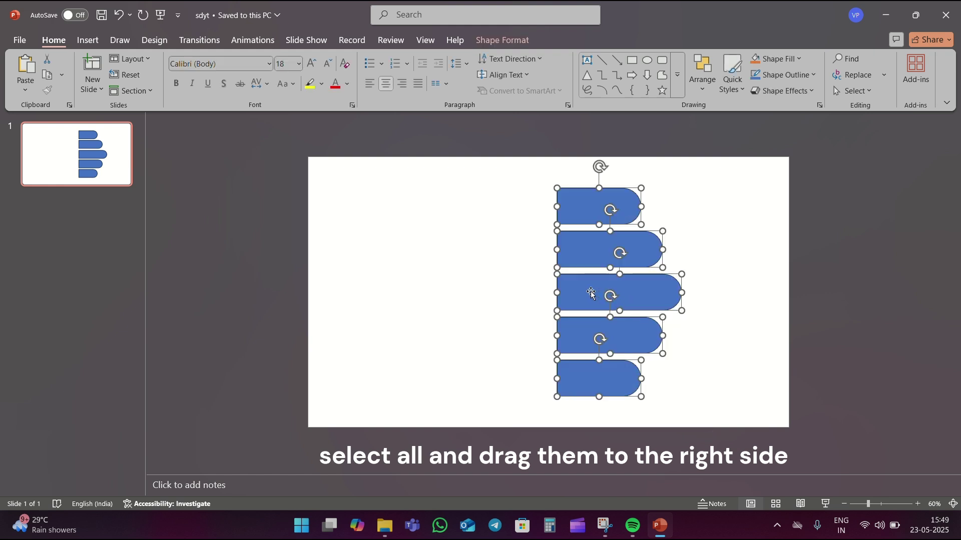
{"action": "left_click_drag", "start_coordinate": [591, 294], "coordinate": [651, 291]}
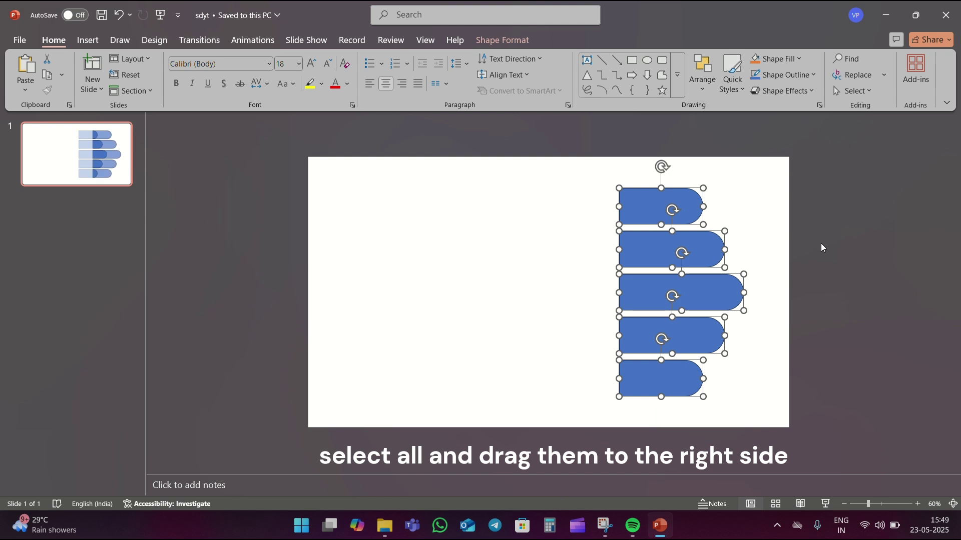
{"action": "left_click", "coordinate": [783, 76]}
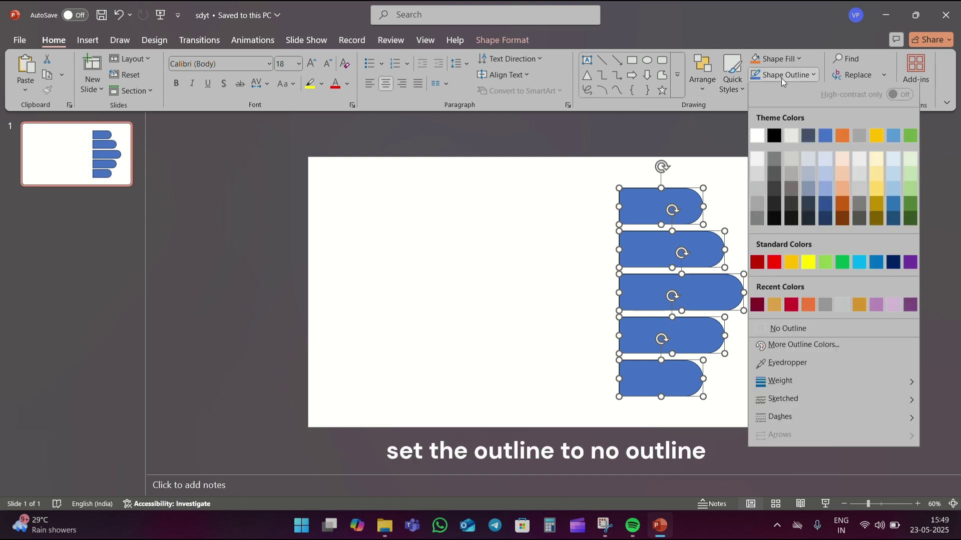
{"action": "left_click", "coordinate": [762, 330]}
{"action": "left_click", "coordinate": [731, 211]}
Step: Fill the top three bands with gold, orange and red
{"action": "left_click", "coordinate": [684, 205]}
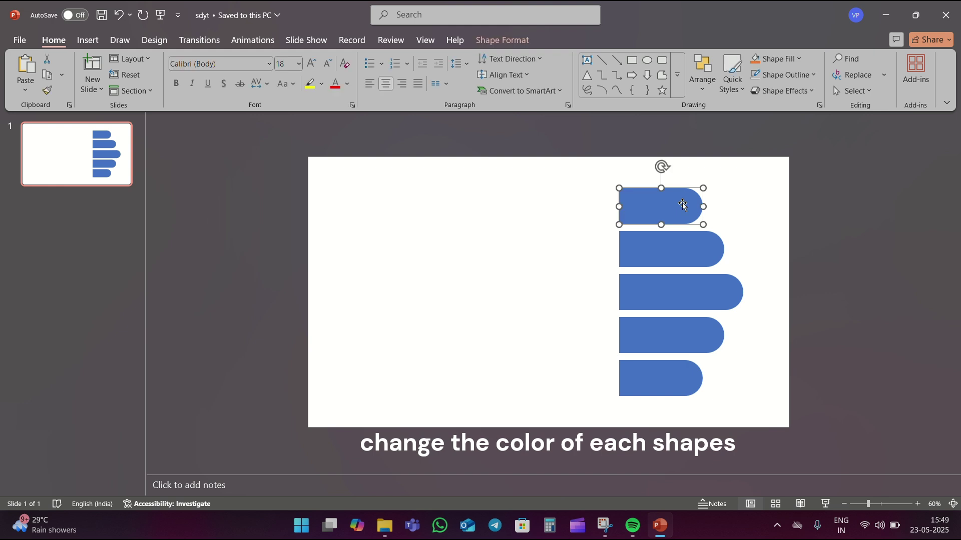
{"action": "left_click", "coordinate": [767, 59]}
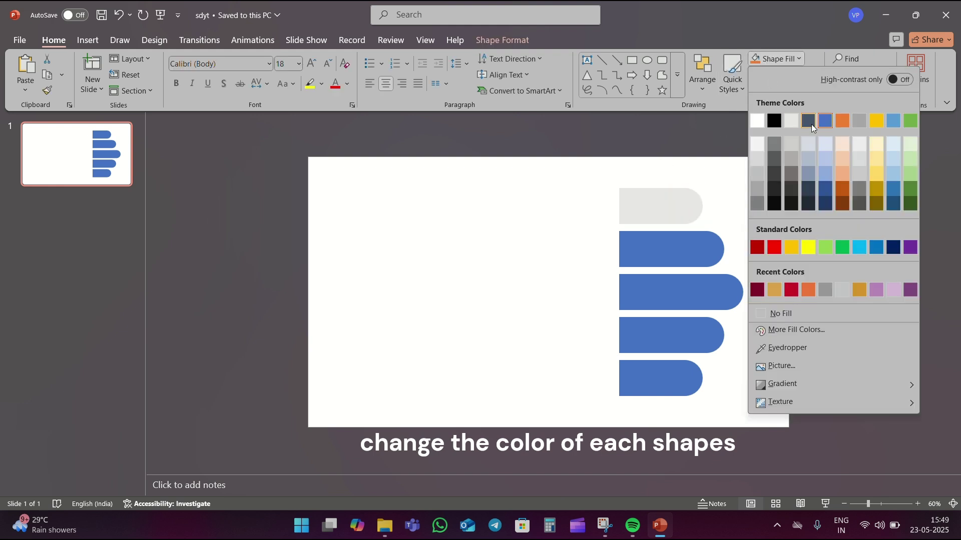
{"action": "left_click", "coordinate": [775, 290]}
{"action": "left_click", "coordinate": [677, 253]}
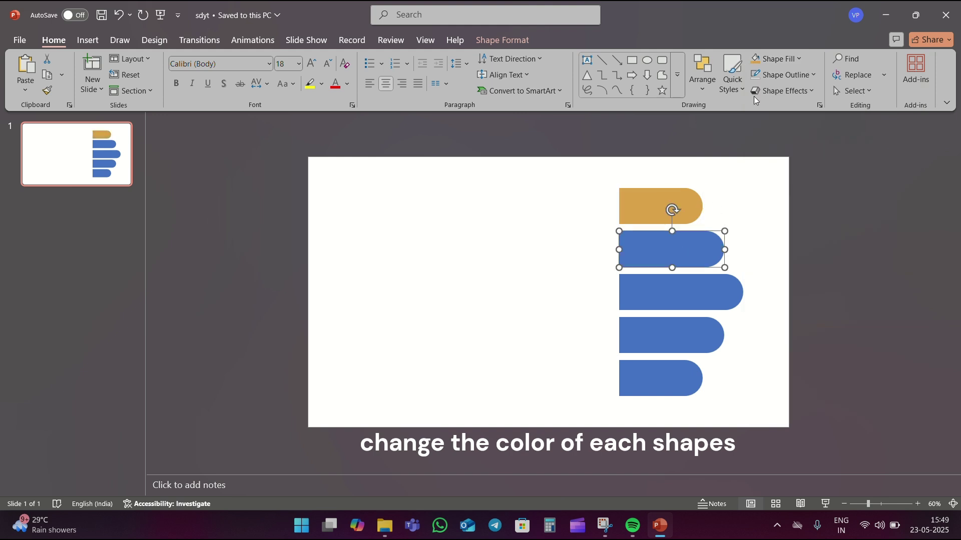
{"action": "left_click", "coordinate": [771, 62]}
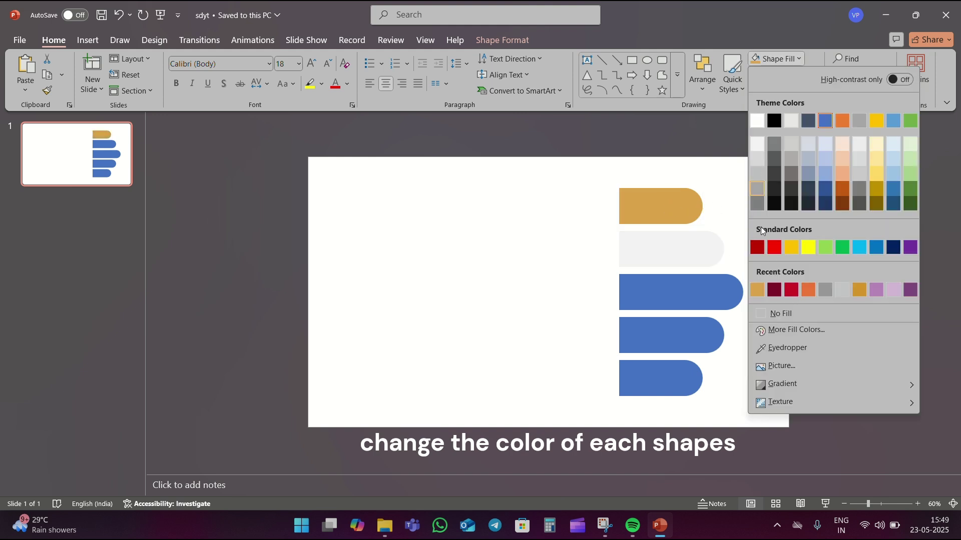
{"action": "left_click", "coordinate": [809, 290]}
{"action": "left_click", "coordinate": [708, 285]}
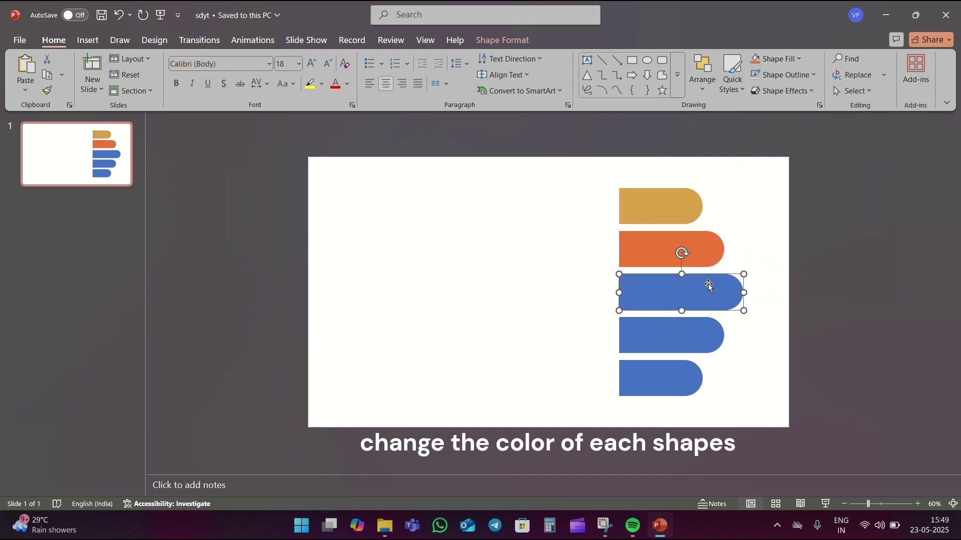
{"action": "left_click", "coordinate": [774, 59]}
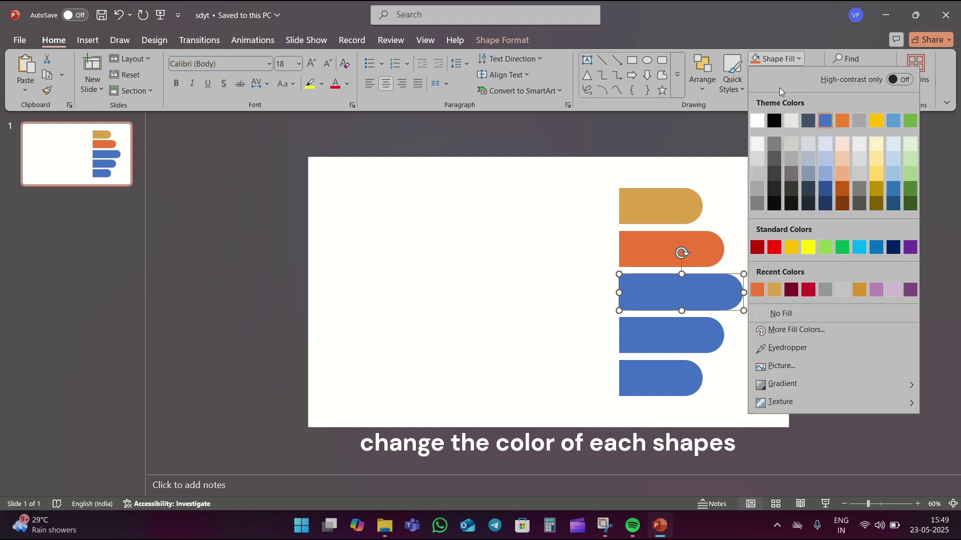
{"action": "left_click", "coordinate": [809, 289]}
Step: Fill the fourth band dark red and the fifth band dark maroon
{"action": "left_click", "coordinate": [671, 335]}
{"action": "left_click", "coordinate": [774, 59]}
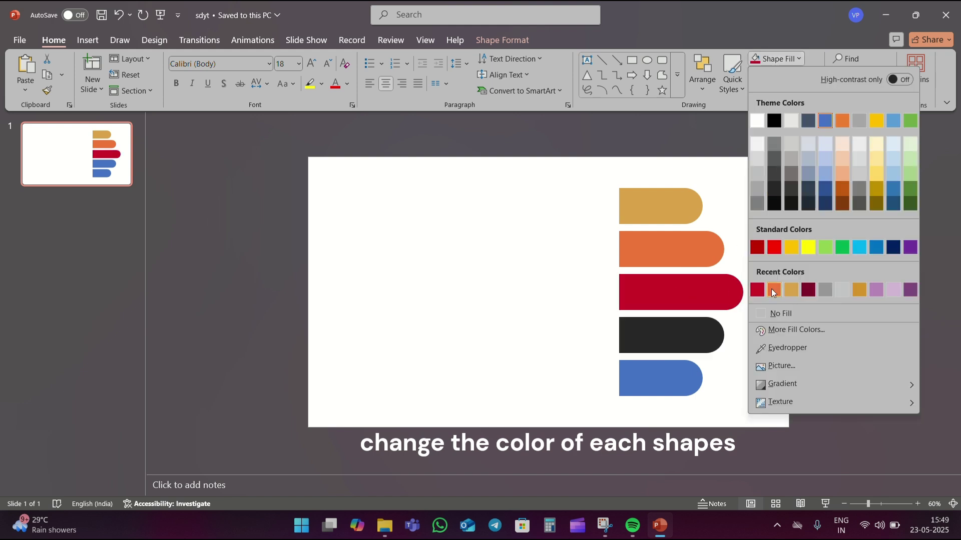
{"action": "left_click", "coordinate": [808, 289]}
{"action": "left_click", "coordinate": [665, 378]}
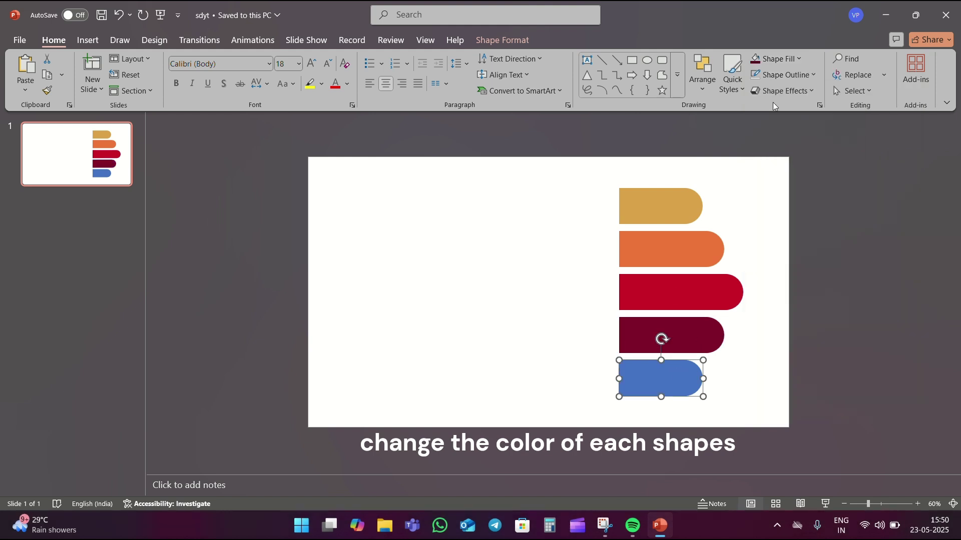
{"action": "left_click", "coordinate": [774, 59]}
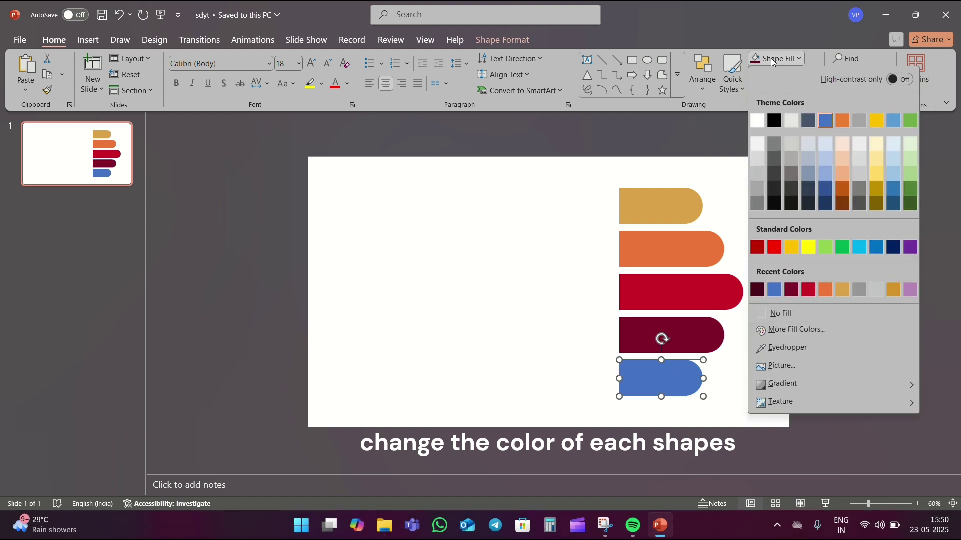
{"action": "left_click", "coordinate": [757, 290]}
{"action": "left_click", "coordinate": [851, 282]}
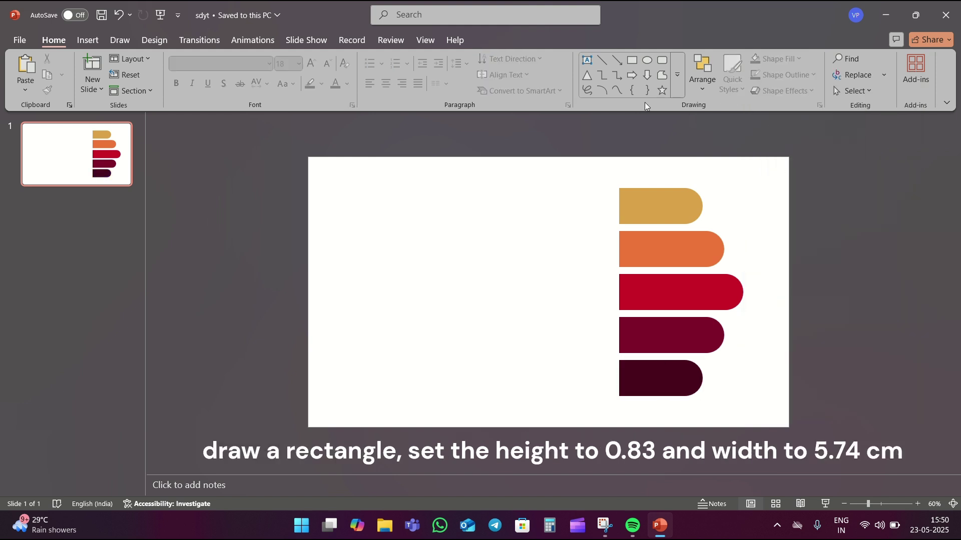
Step: Draw a rectangle left of the bands and size it to 0.83 cm high by 5.74 cm wide
{"action": "left_click", "coordinate": [628, 62]}
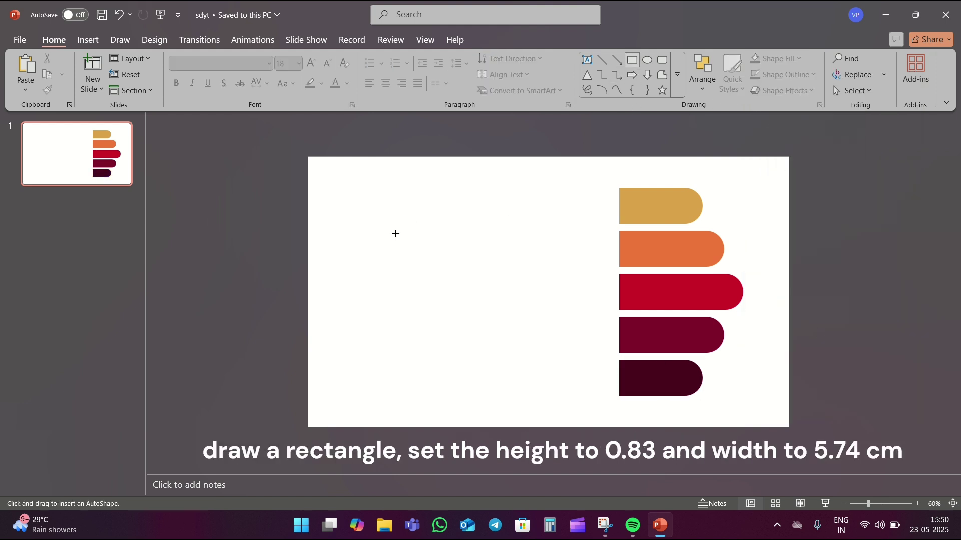
{"action": "mouse_move", "coordinate": [396, 233]}
{"action": "left_mouse_down"}
{"action": "mouse_move", "coordinate": [444, 258]}
{"action": "mouse_move", "coordinate": [526, 261]}
{"action": "left_mouse_up"}
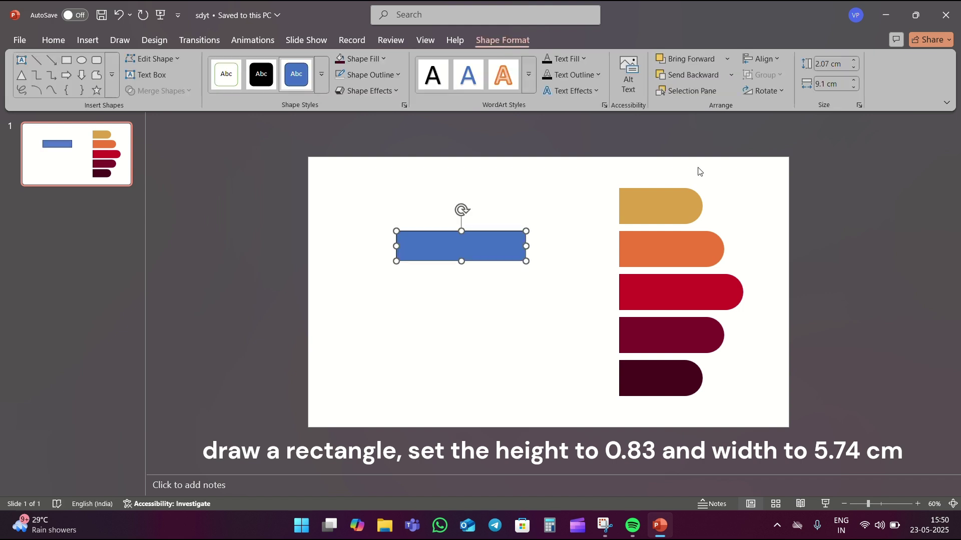
{"action": "left_click", "coordinate": [831, 64]}
{"action": "type", "text": "0.83"}
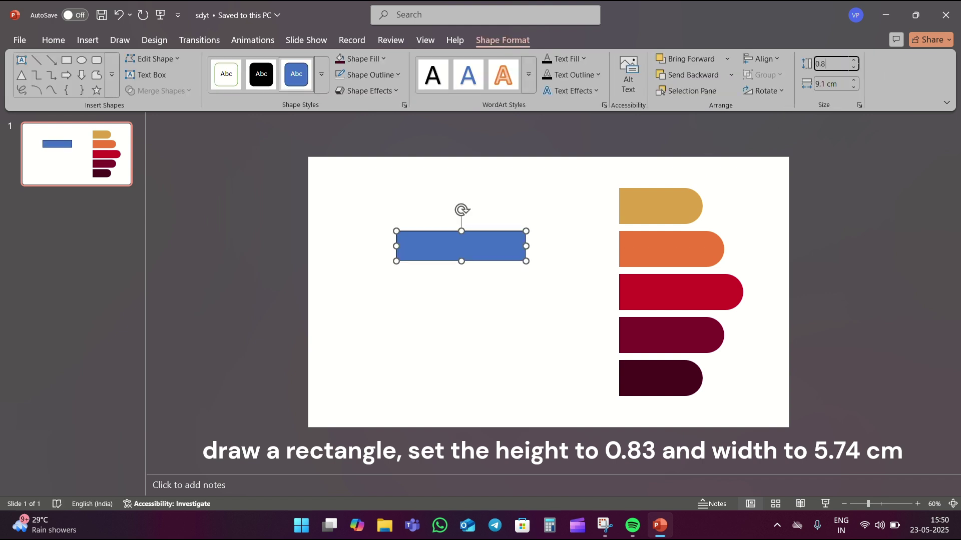
{"action": "left_click", "coordinate": [841, 85]}
{"action": "type", "text": "5.74"}
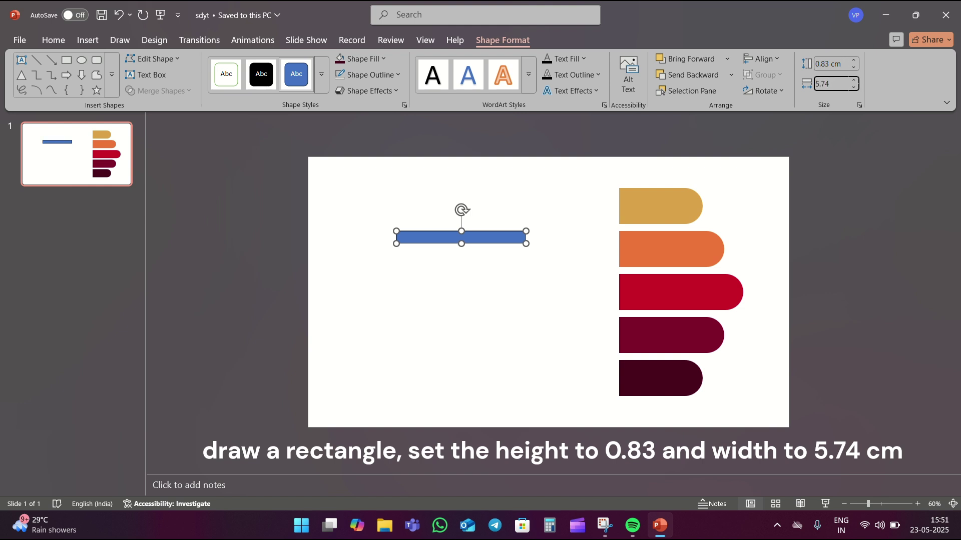
{"action": "left_click", "coordinate": [505, 304]}
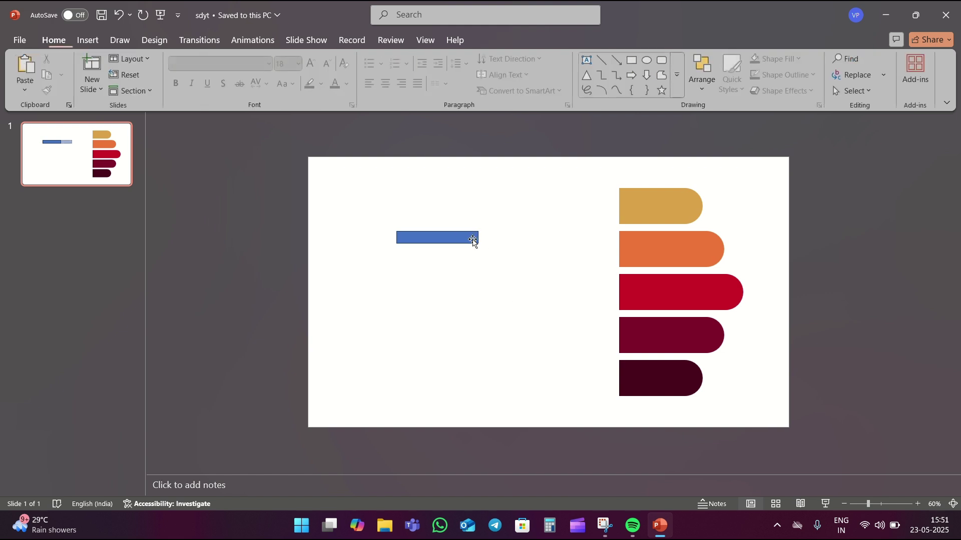
{"action": "left_click", "coordinate": [450, 238]}
Step: Duplicate the thin rectangle with Ctrl+D and arrange five bars in an evenly spaced column
{"action": "left_click_drag", "start_coordinate": [446, 236], "coordinate": [457, 239]}
{"action": "key", "text": "ctrl+d"}
{"action": "key", "text": "ctrl+d"}
{"action": "key", "text": "ctrl+d"}
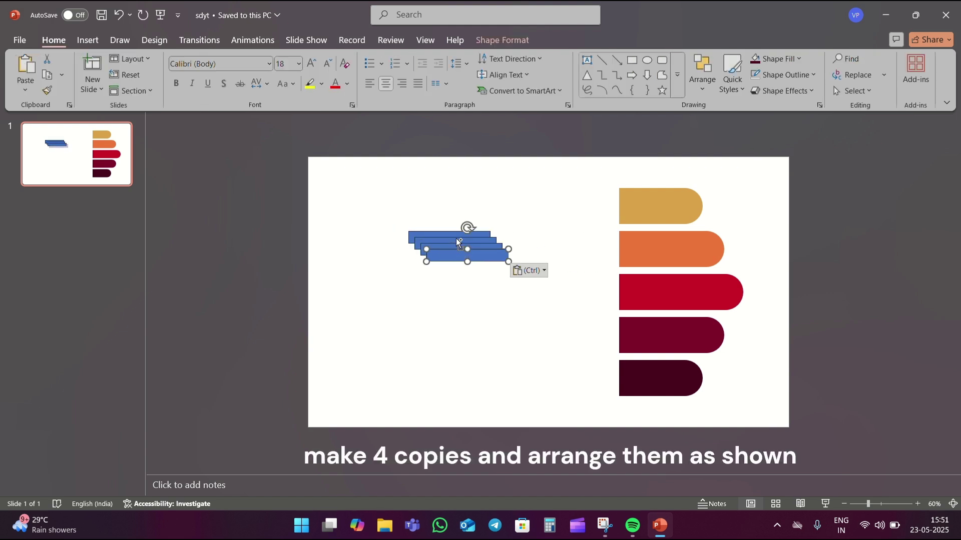
{"action": "key", "text": "ctrl+d"}
{"action": "left_click_drag", "start_coordinate": [486, 263], "coordinate": [463, 345]}
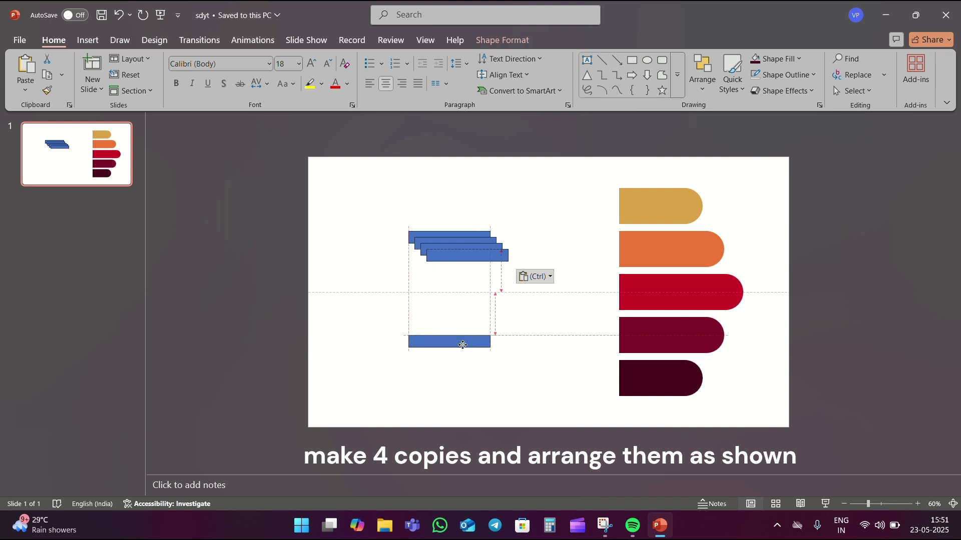
{"action": "left_click_drag", "start_coordinate": [481, 259], "coordinate": [463, 320]}
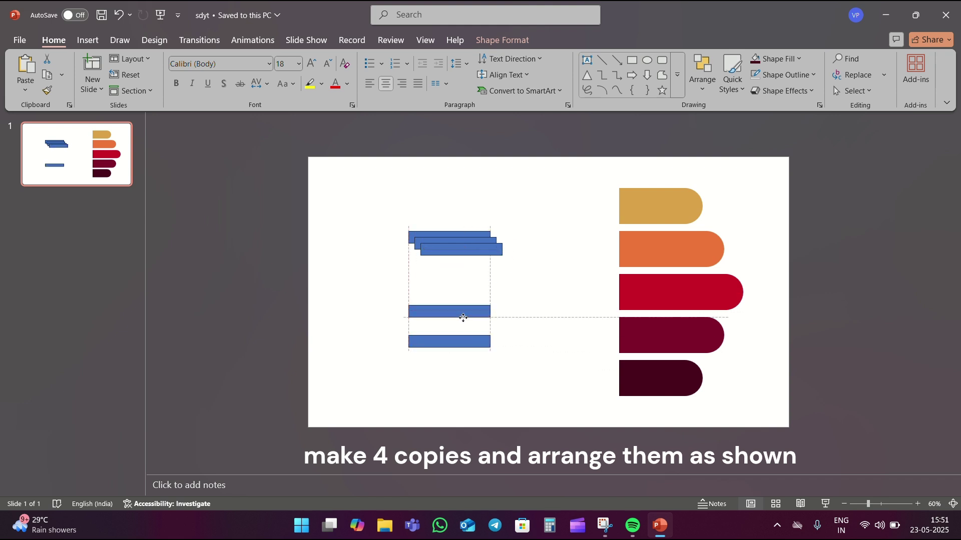
{"action": "left_click_drag", "start_coordinate": [461, 249], "coordinate": [456, 293]}
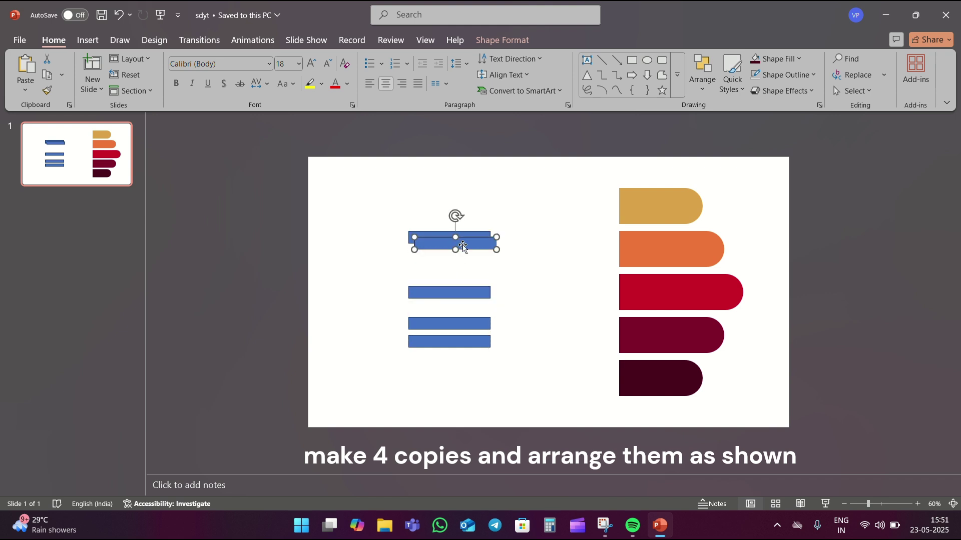
{"action": "mouse_move", "coordinate": [467, 246]}
{"action": "left_mouse_down"}
{"action": "mouse_move", "coordinate": [456, 264]}
{"action": "mouse_move", "coordinate": [463, 309]}
{"action": "left_mouse_up"}
{"action": "left_click", "coordinate": [467, 260]}
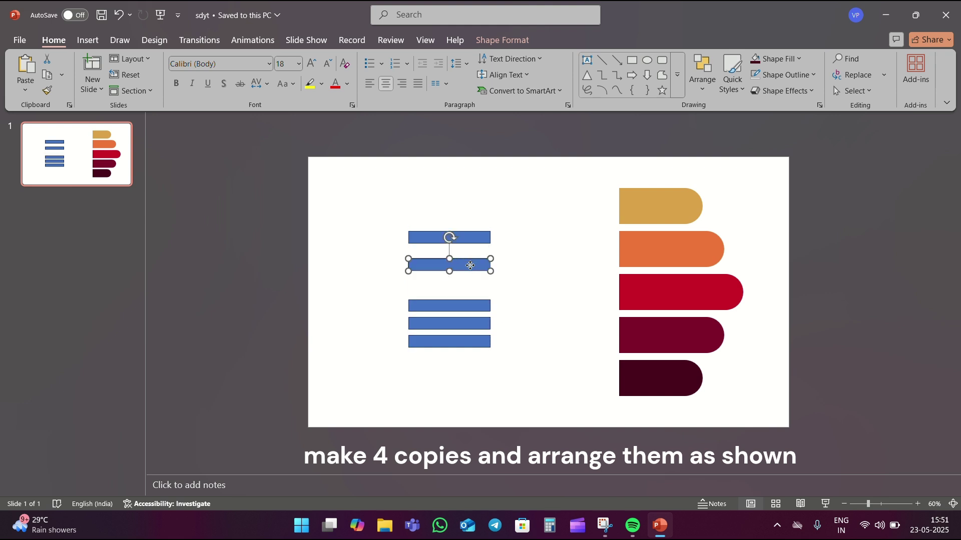
{"action": "left_click_drag", "start_coordinate": [470, 265], "coordinate": [468, 287]}
{"action": "left_click_drag", "start_coordinate": [467, 237], "coordinate": [467, 269]}
Step: Group the blue bars and align the group to the slide's middle
{"action": "left_click_drag", "start_coordinate": [373, 244], "coordinate": [534, 401]}
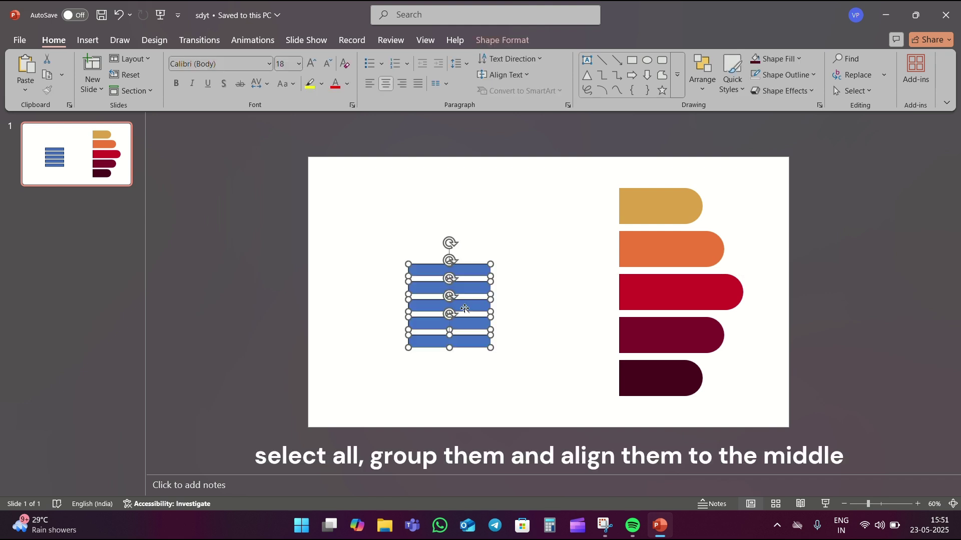
{"action": "left_click_drag", "start_coordinate": [465, 309], "coordinate": [476, 300]}
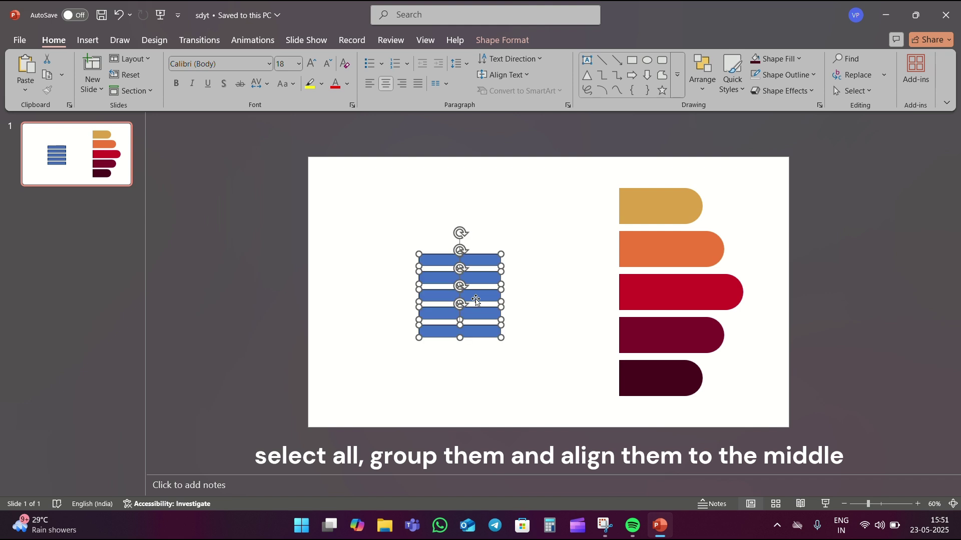
{"action": "key", "text": "ctrl+g"}
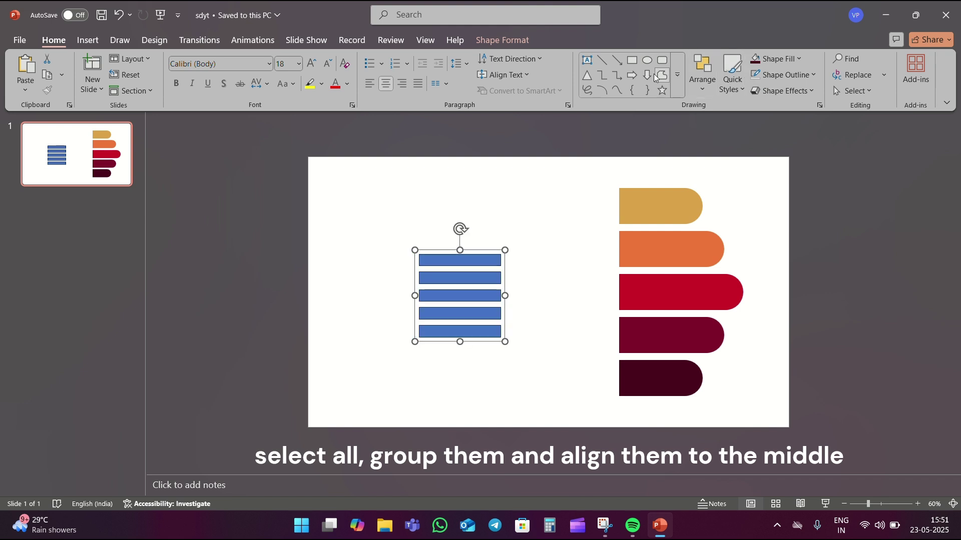
{"action": "left_click", "coordinate": [520, 41]}
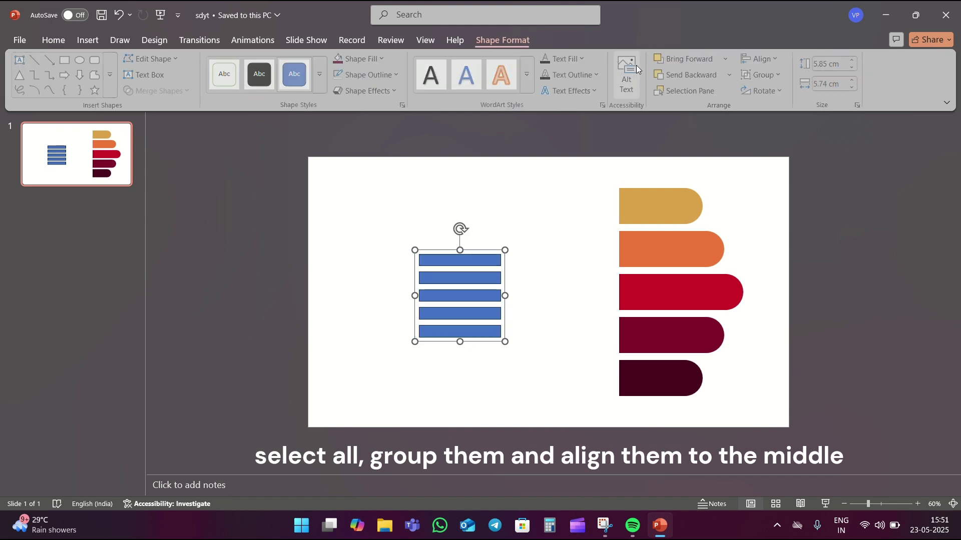
{"action": "left_click", "coordinate": [763, 59]}
{"action": "left_click", "coordinate": [783, 153]}
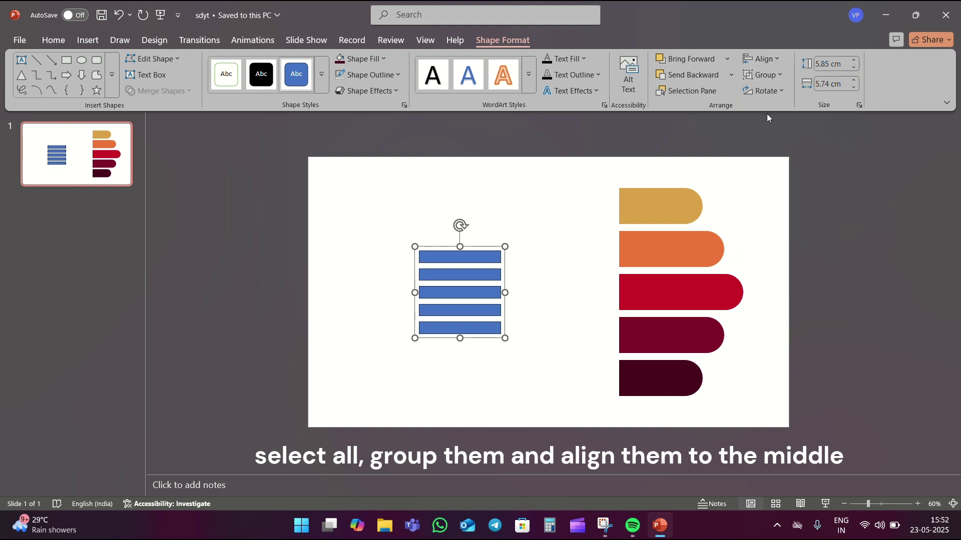
Step: Group the five coloured bands and align them to the slide's middle
{"action": "left_click_drag", "start_coordinate": [605, 165], "coordinate": [761, 431]}
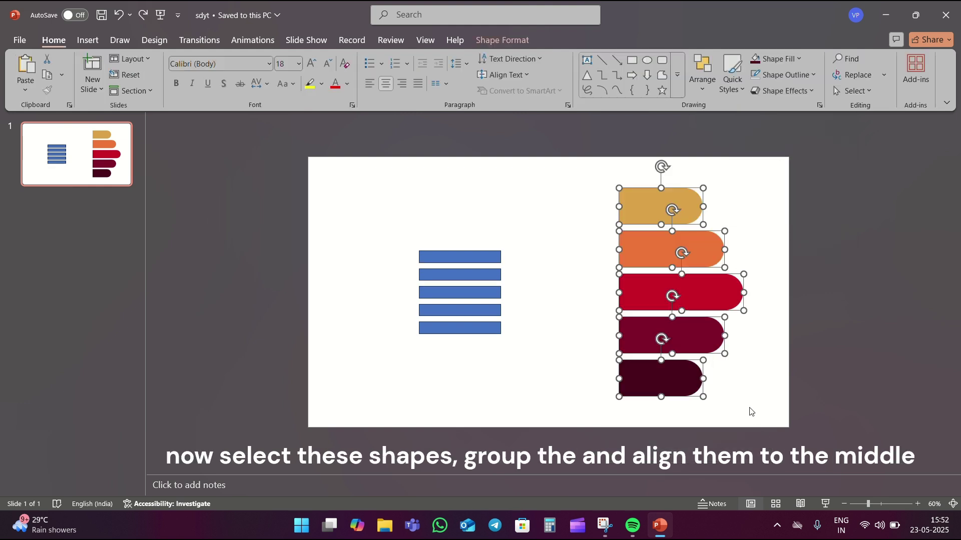
{"action": "key", "text": "ctrl+g"}
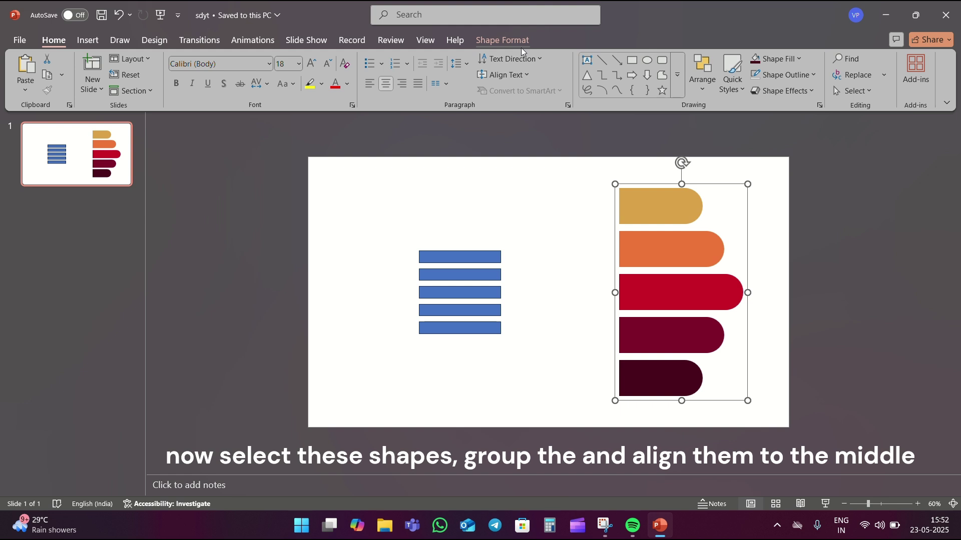
{"action": "left_click", "coordinate": [520, 46]}
{"action": "left_click", "coordinate": [779, 59]}
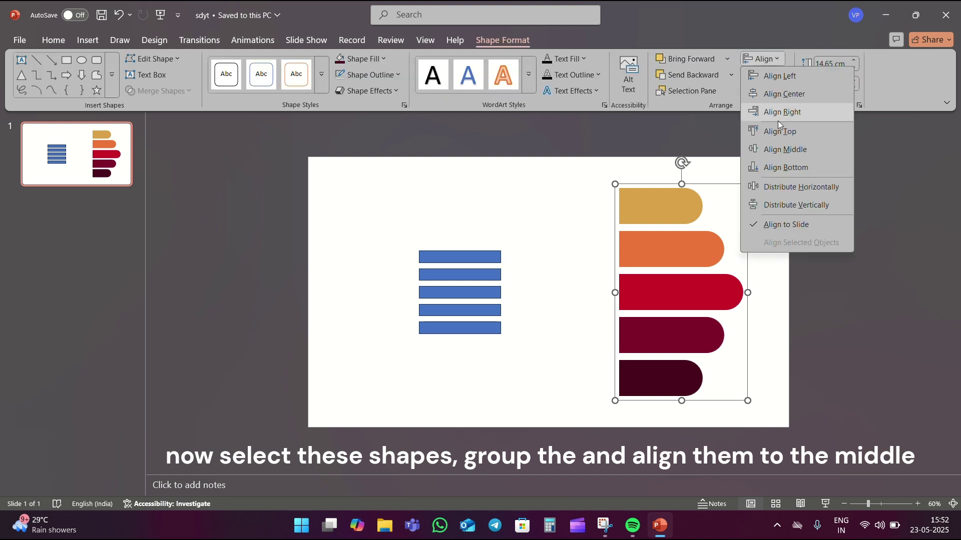
{"action": "left_click", "coordinate": [776, 146]}
{"action": "left_click", "coordinate": [769, 297]}
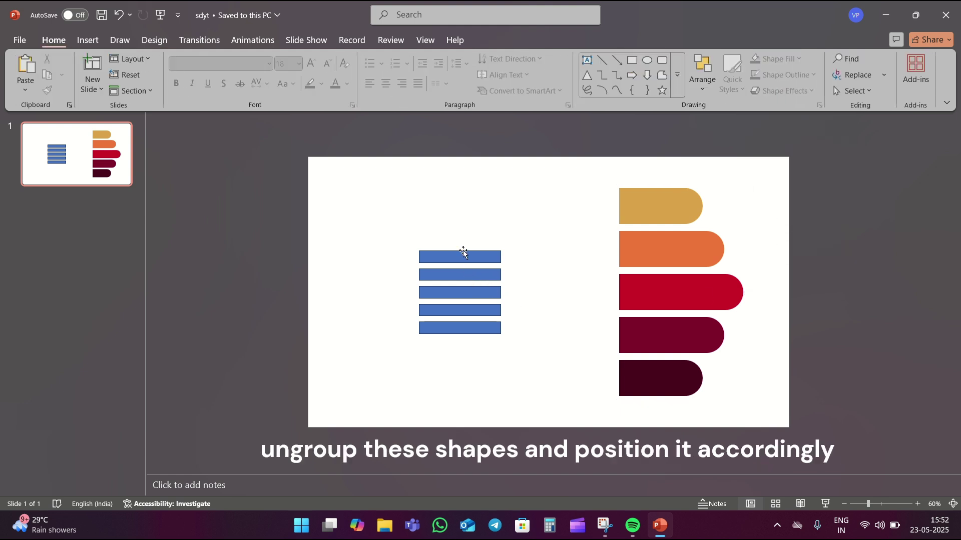
Step: Ungroup the blue bars and move them slightly right toward the bands
{"action": "right_click", "coordinate": [477, 257]}
{"action": "mouse_move", "coordinate": [510, 347]}
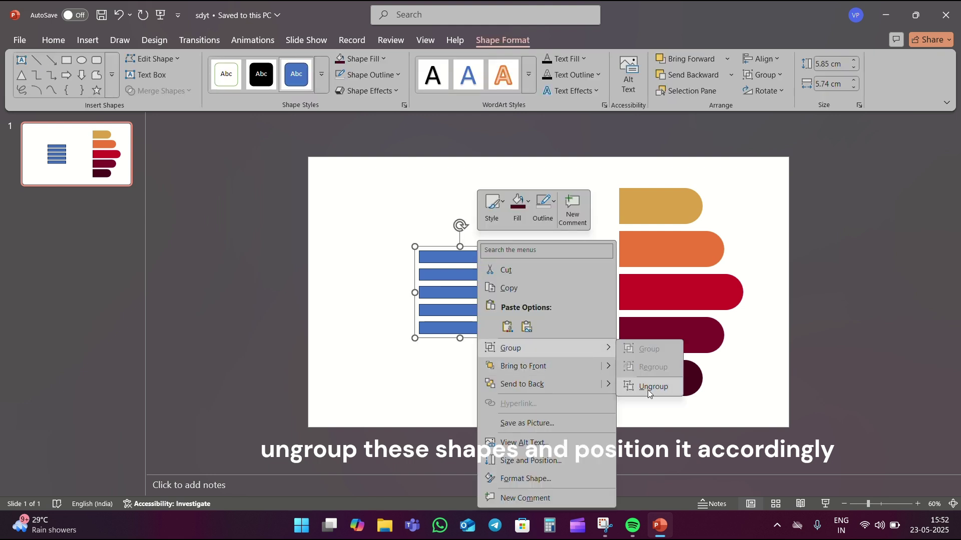
{"action": "left_click", "coordinate": [651, 387]}
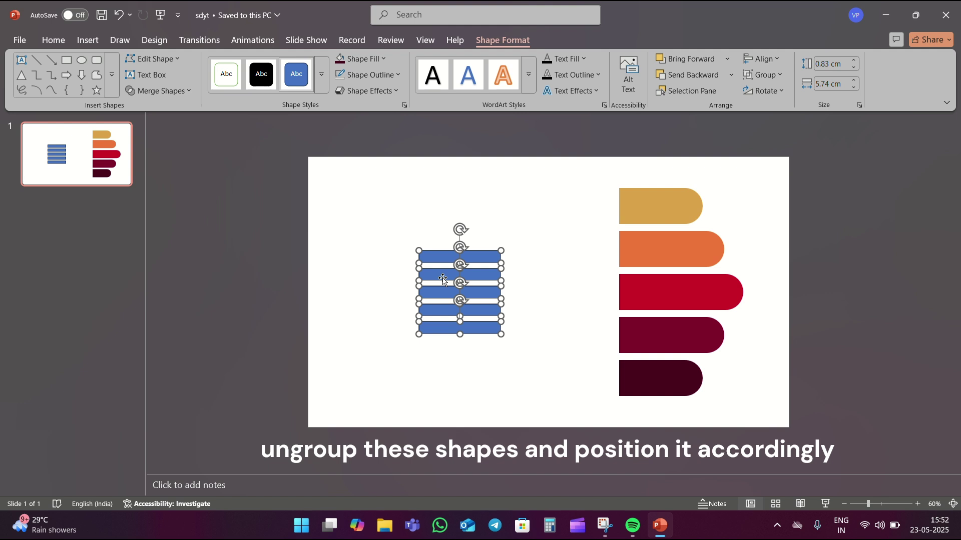
{"action": "left_click_drag", "start_coordinate": [443, 280], "coordinate": [468, 281]}
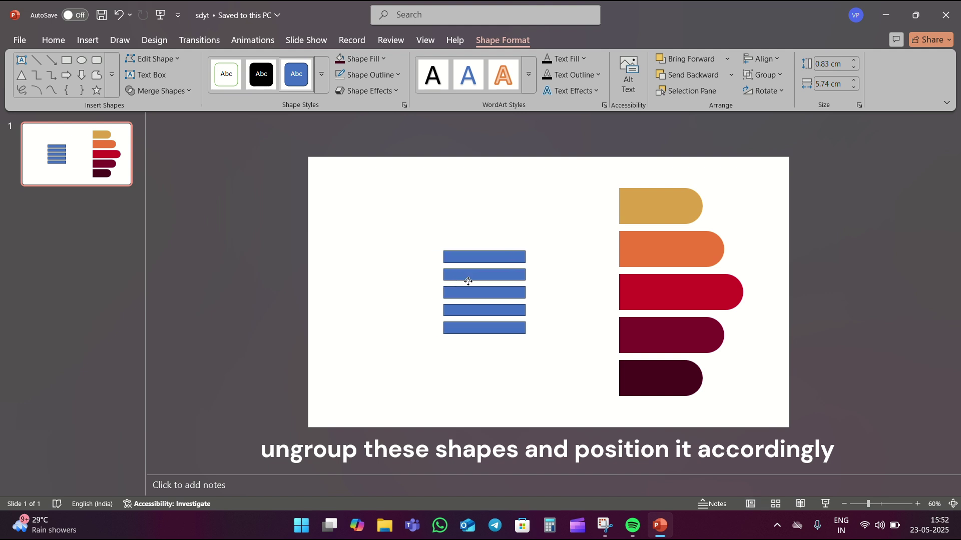
{"action": "left_click", "coordinate": [735, 197]}
{"action": "left_click", "coordinate": [677, 91]}
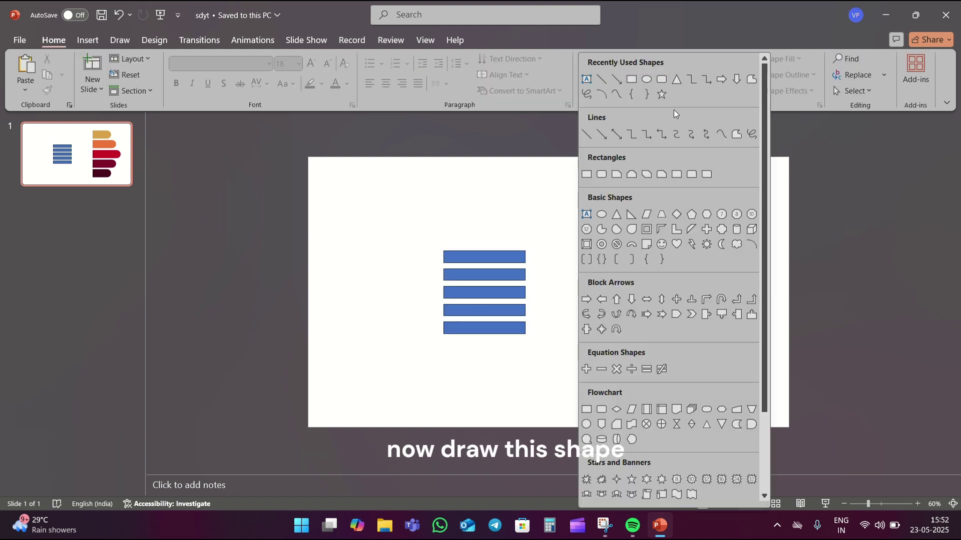
Step: Draw a trapezoid at the gold band's left end, rotate it sideways, and match its 2.51 cm height
{"action": "left_click", "coordinate": [662, 215]}
{"action": "left_click_drag", "start_coordinate": [543, 195], "coordinate": [586, 236]}
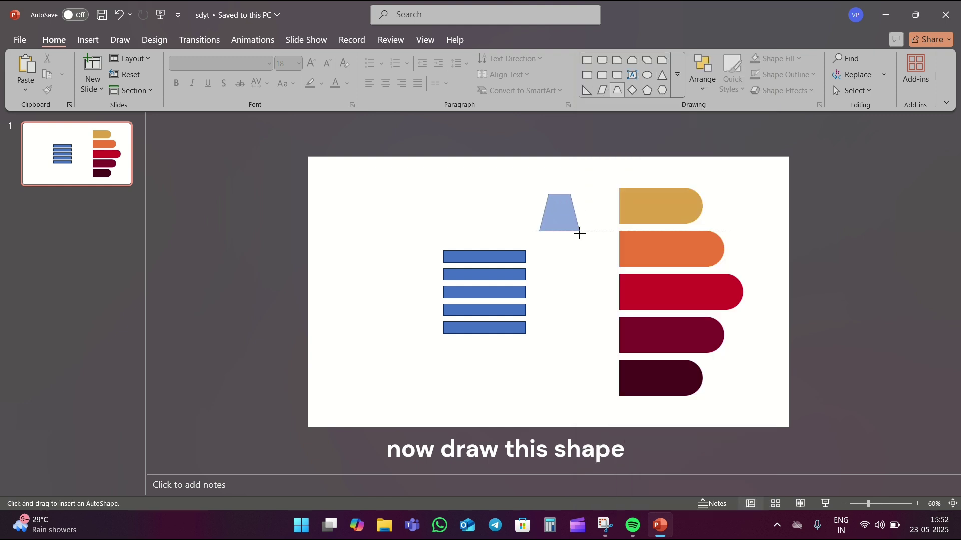
{"action": "mouse_move", "coordinate": [564, 174]}
{"action": "left_mouse_down"}
{"action": "mouse_move", "coordinate": [547, 215]}
{"action": "mouse_move", "coordinate": [603, 213]}
{"action": "mouse_move", "coordinate": [618, 226]}
{"action": "left_mouse_up"}
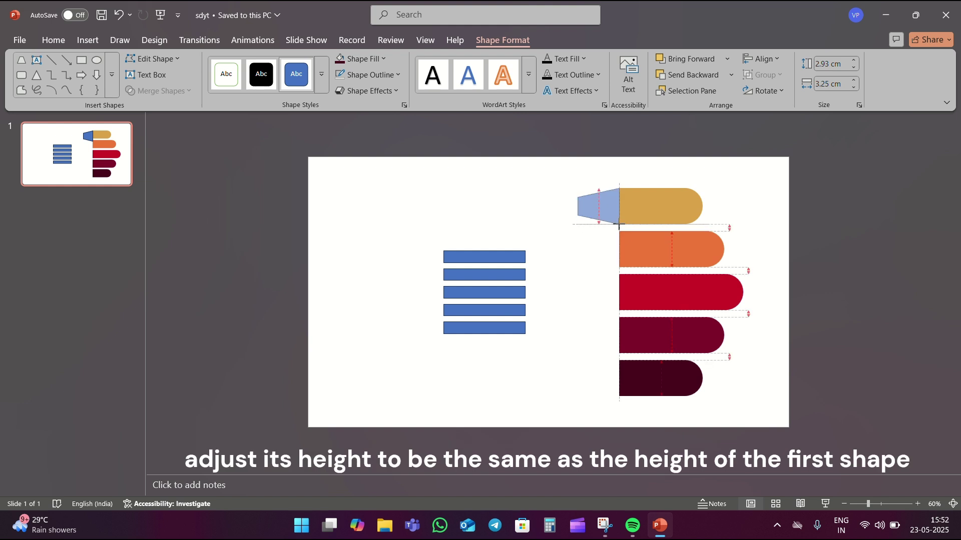
{"action": "left_click", "coordinate": [595, 270]}
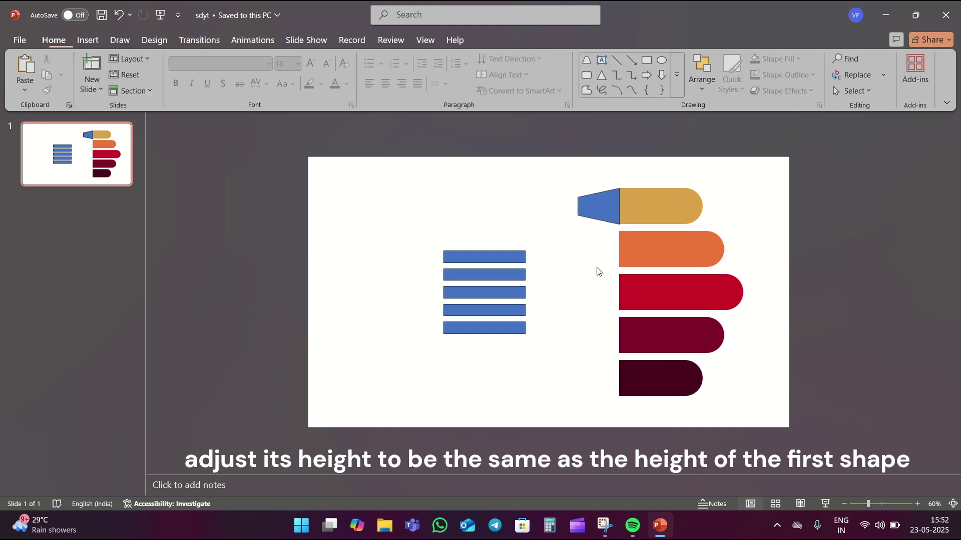
{"action": "left_click", "coordinate": [607, 206]}
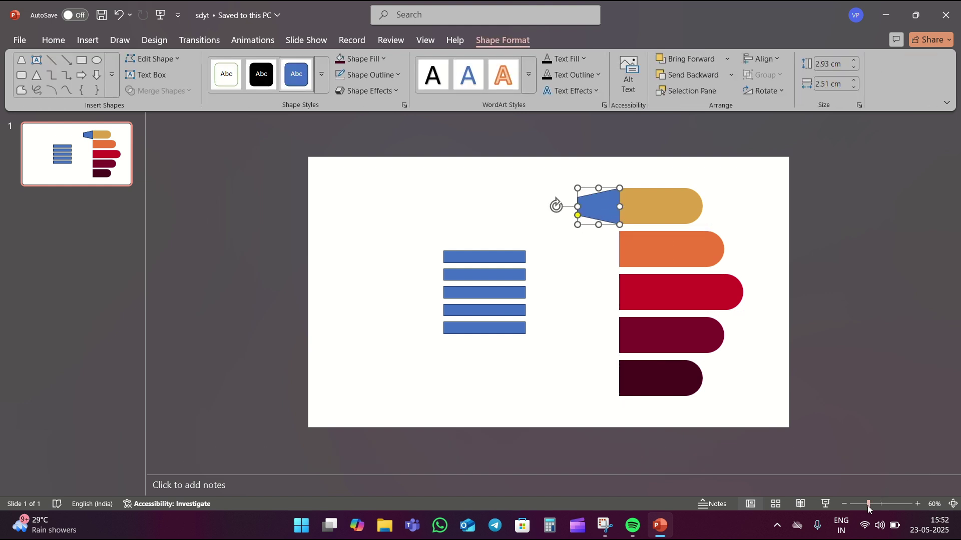
Step: Set the trapezoid's outline to No Outline
{"action": "left_click_drag", "start_coordinate": [868, 504], "coordinate": [878, 504]}
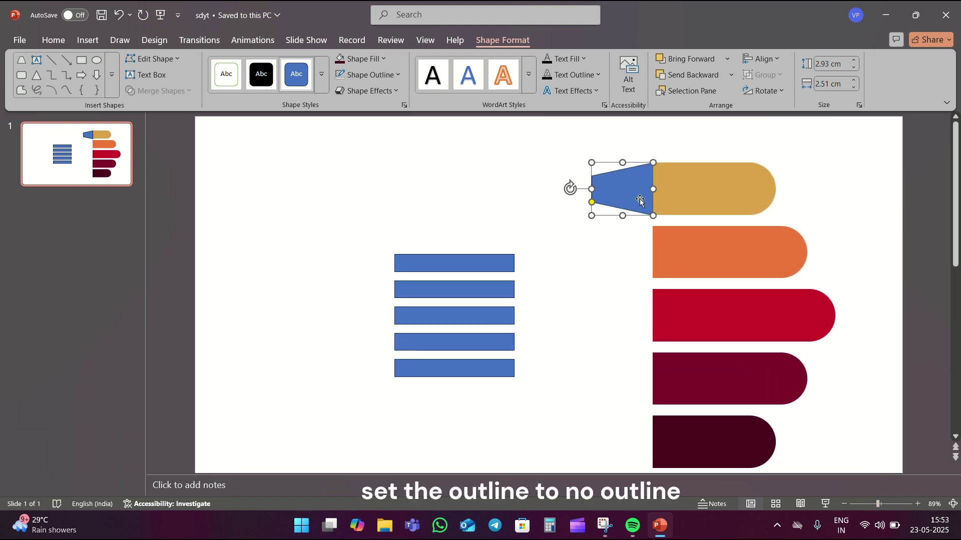
{"action": "left_click", "coordinate": [359, 76]}
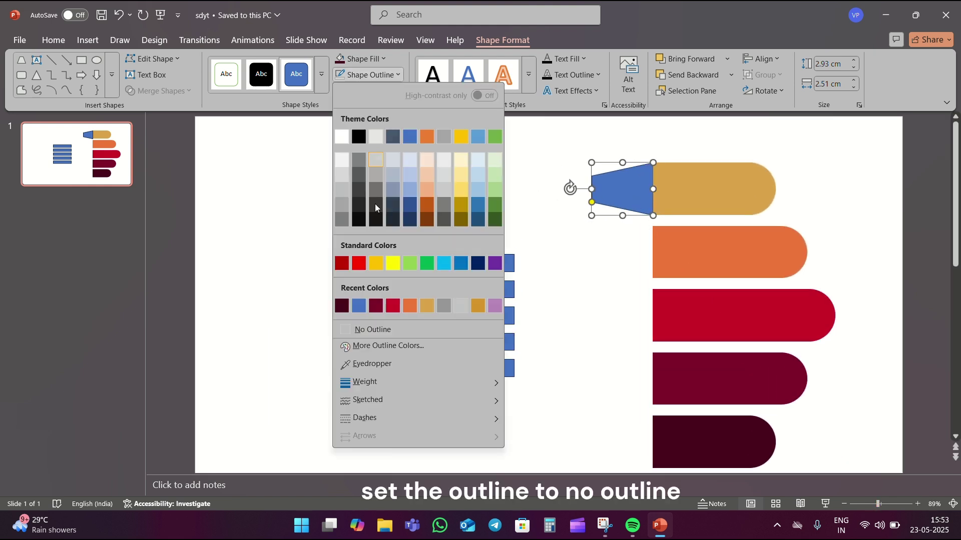
{"action": "left_click", "coordinate": [376, 333]}
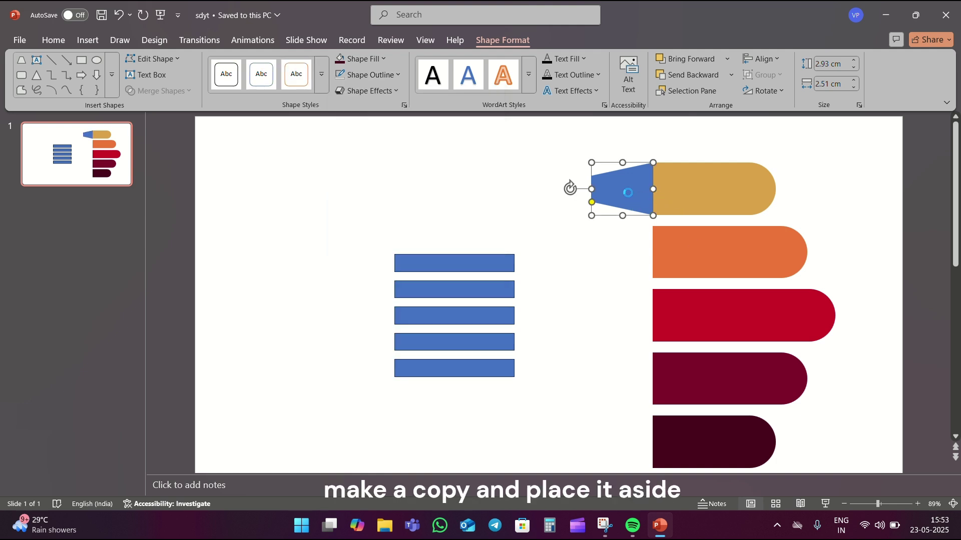
Step: Duplicate the blue trapezoid and set the copy aside to the right of the gold band
{"action": "key", "text": "ctrl+c"}
{"action": "key", "text": "ctrl+v"}
{"action": "left_click_drag", "start_coordinate": [627, 192], "coordinate": [832, 204]}
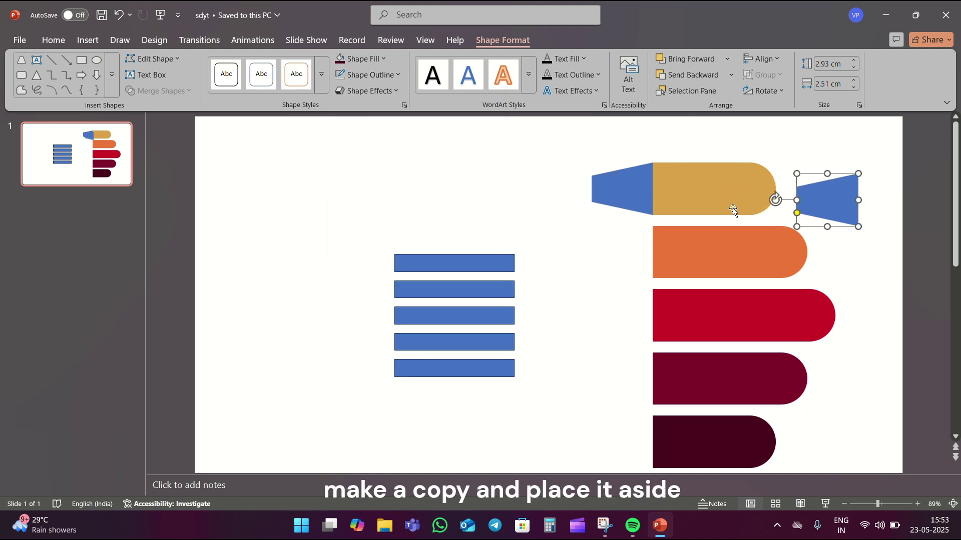
Step: Drag the original trapezoid's left corners onto the top blue bar's right corners, forming a wedge
{"action": "left_click", "coordinate": [617, 192]}
{"action": "right_click", "coordinate": [618, 194]}
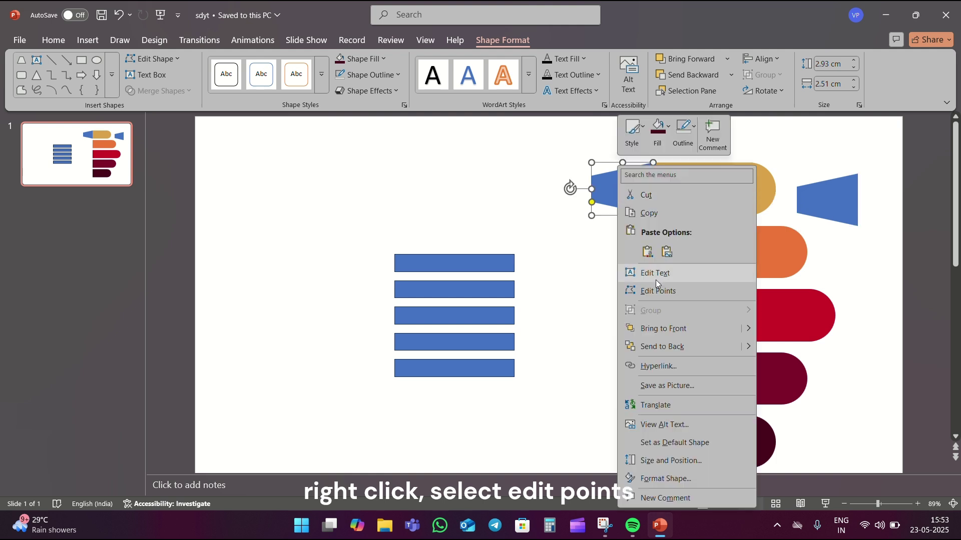
{"action": "left_click", "coordinate": [659, 292]}
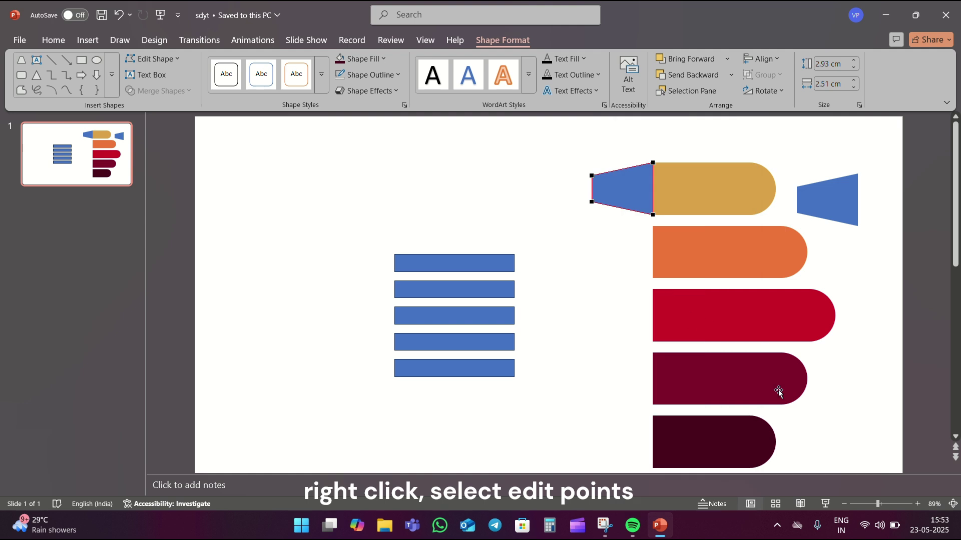
{"action": "left_click_drag", "start_coordinate": [882, 508], "coordinate": [884, 511]}
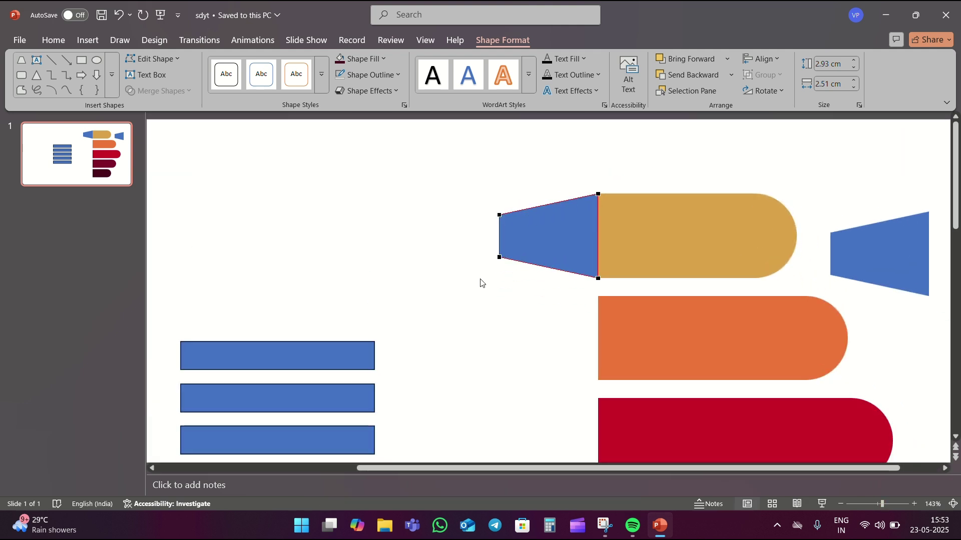
{"action": "mouse_move", "coordinate": [500, 257]}
{"action": "left_mouse_down"}
{"action": "mouse_move", "coordinate": [429, 343]}
{"action": "mouse_move", "coordinate": [373, 369]}
{"action": "left_mouse_up"}
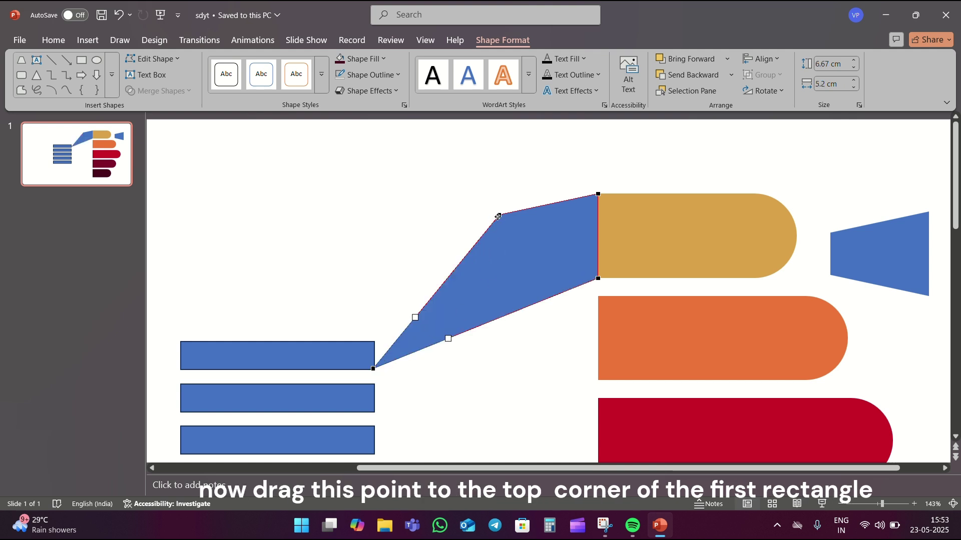
{"action": "left_click_drag", "start_coordinate": [499, 216], "coordinate": [375, 345]}
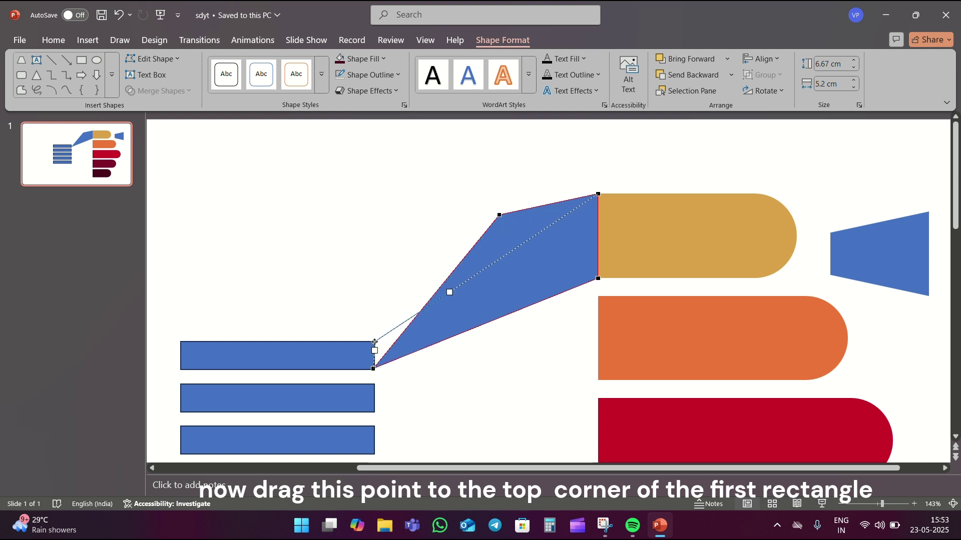
{"action": "left_click_drag", "start_coordinate": [375, 345], "coordinate": [375, 343]}
{"action": "left_click", "coordinate": [462, 354]}
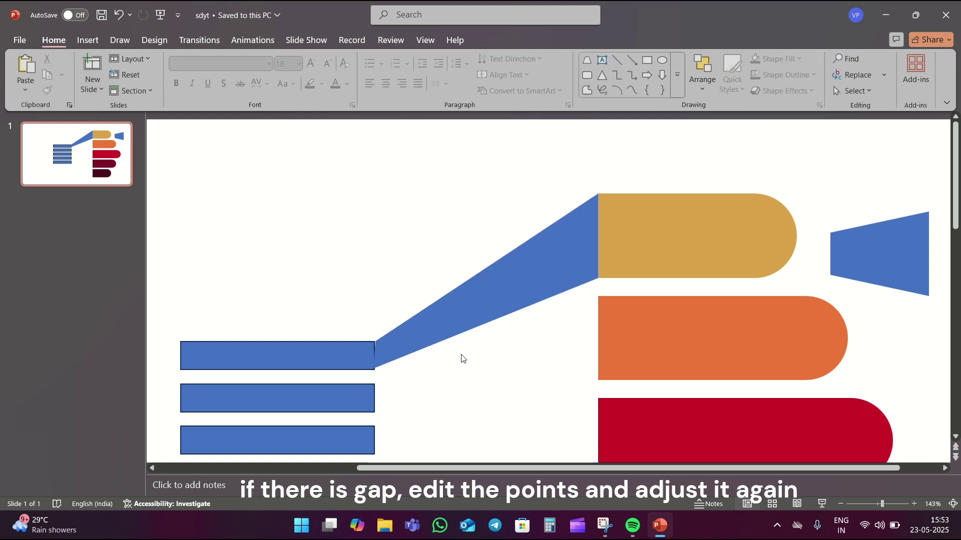
Step: Re-edit the wedge's left corner points to close the gap with the top bar
{"action": "right_click", "coordinate": [391, 340]}
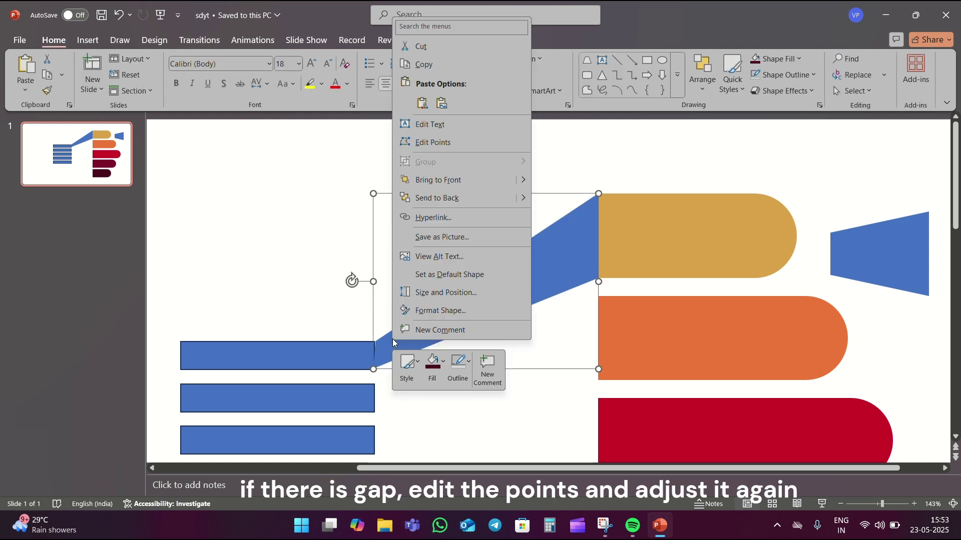
{"action": "left_click", "coordinate": [464, 145]}
{"action": "left_click", "coordinate": [373, 369]}
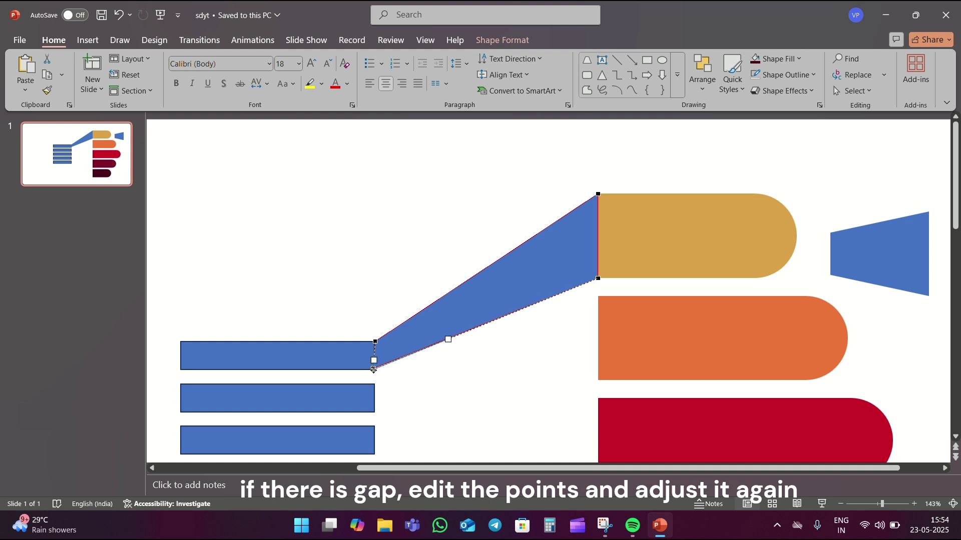
{"action": "left_click", "coordinate": [374, 342]}
{"action": "left_click_drag", "start_coordinate": [374, 341], "coordinate": [374, 343]}
{"action": "left_click", "coordinate": [440, 400]}
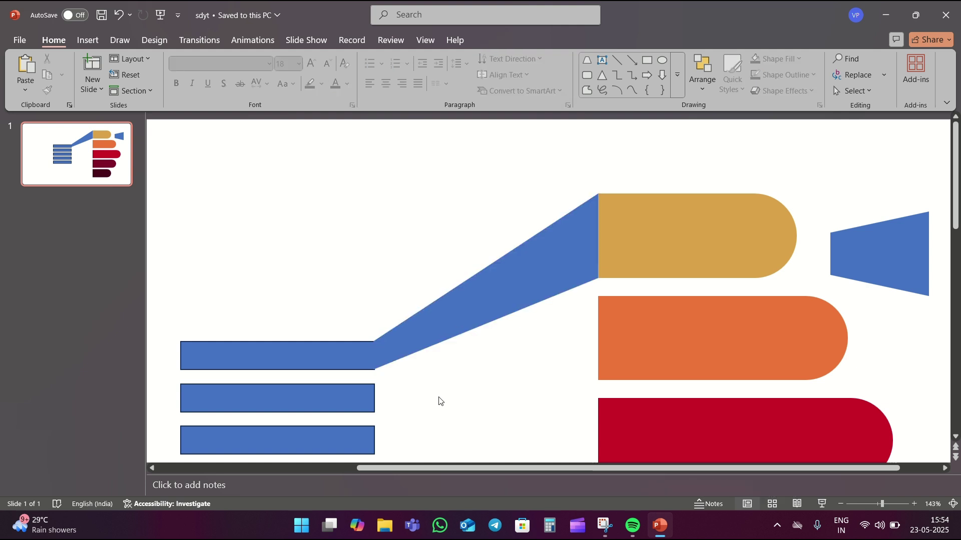
{"action": "left_click", "coordinate": [908, 233]}
Step: Paste a trapezoid at the orange band's left end and pull its left corners onto the second bar
{"action": "key", "text": "ctrl+c"}
{"action": "key", "text": "ctrl+v"}
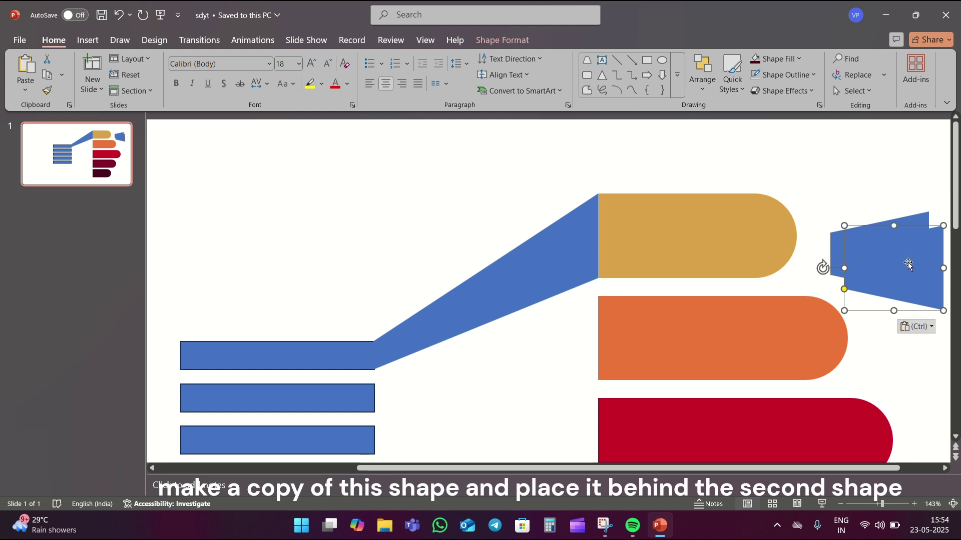
{"action": "mouse_move", "coordinate": [910, 255]}
{"action": "left_mouse_down"}
{"action": "mouse_move", "coordinate": [494, 403]}
{"action": "mouse_move", "coordinate": [564, 356]}
{"action": "mouse_move", "coordinate": [564, 331]}
{"action": "left_mouse_up"}
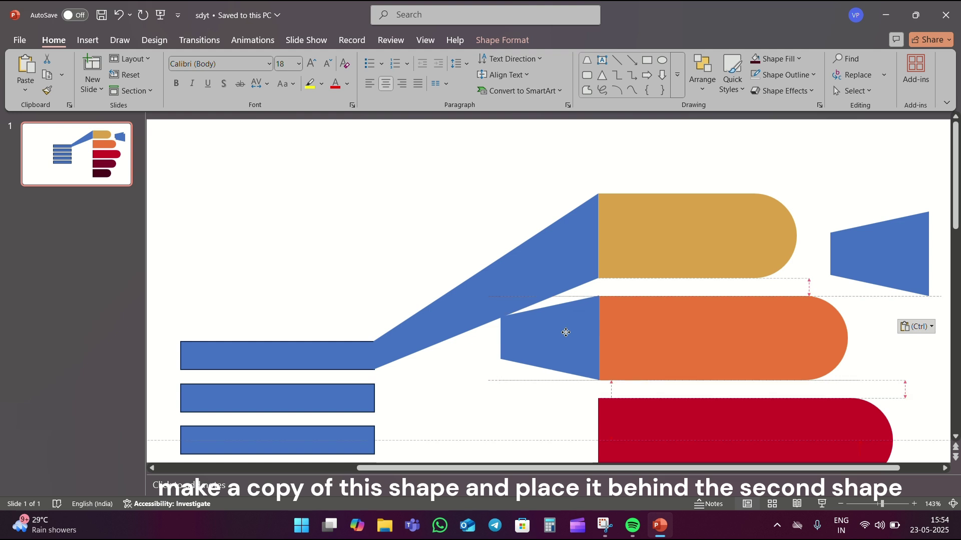
{"action": "right_click", "coordinate": [536, 342]}
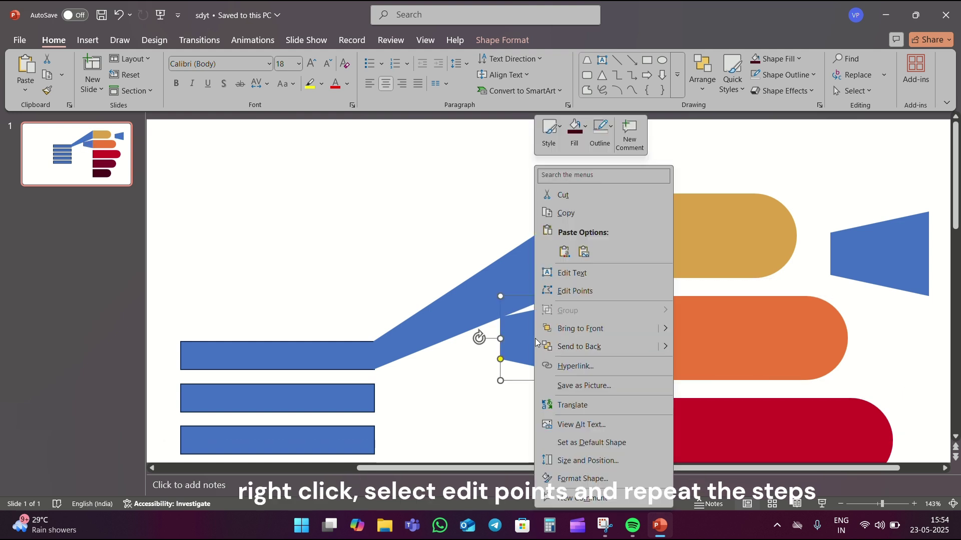
{"action": "left_click", "coordinate": [575, 292]}
{"action": "left_click_drag", "start_coordinate": [500, 360], "coordinate": [374, 414]}
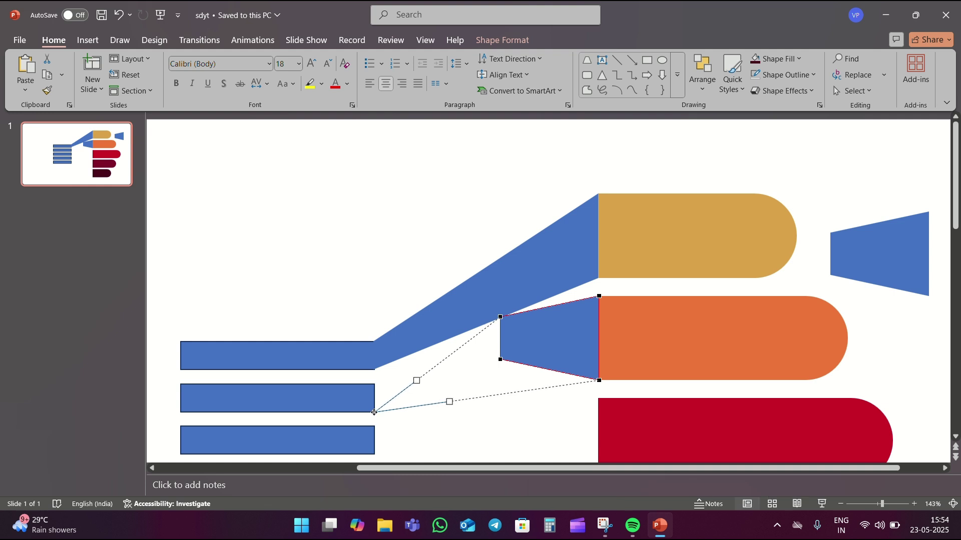
{"action": "left_click_drag", "start_coordinate": [374, 414], "coordinate": [375, 383]}
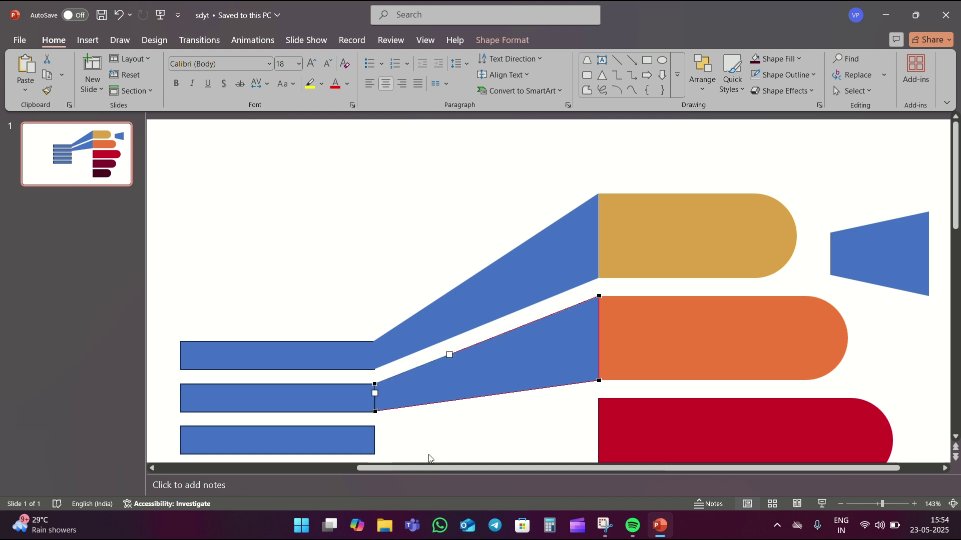
{"action": "left_click", "coordinate": [397, 422]}
Step: Nudge the second wedge's lower-left corner down to close the gap with its bar
{"action": "right_click", "coordinate": [400, 385]}
{"action": "left_click", "coordinate": [461, 200]}
{"action": "left_click", "coordinate": [375, 412]}
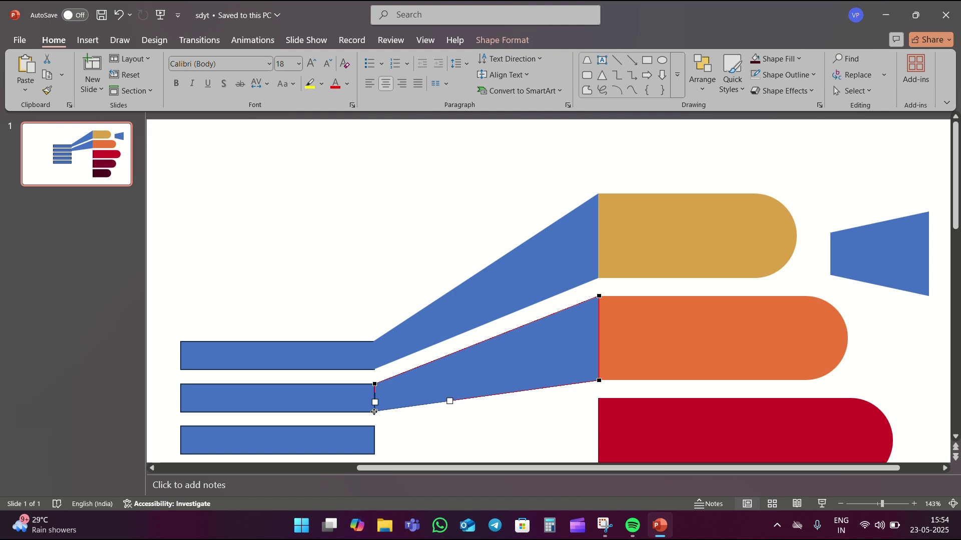
{"action": "left_click_drag", "start_coordinate": [374, 411], "coordinate": [374, 412]}
{"action": "left_click", "coordinate": [452, 426]}
{"action": "left_click", "coordinate": [883, 257]}
Step: Paste a trapezoid at the red band and attach its left corners to the third blue bar
{"action": "key", "text": "ctrl+c"}
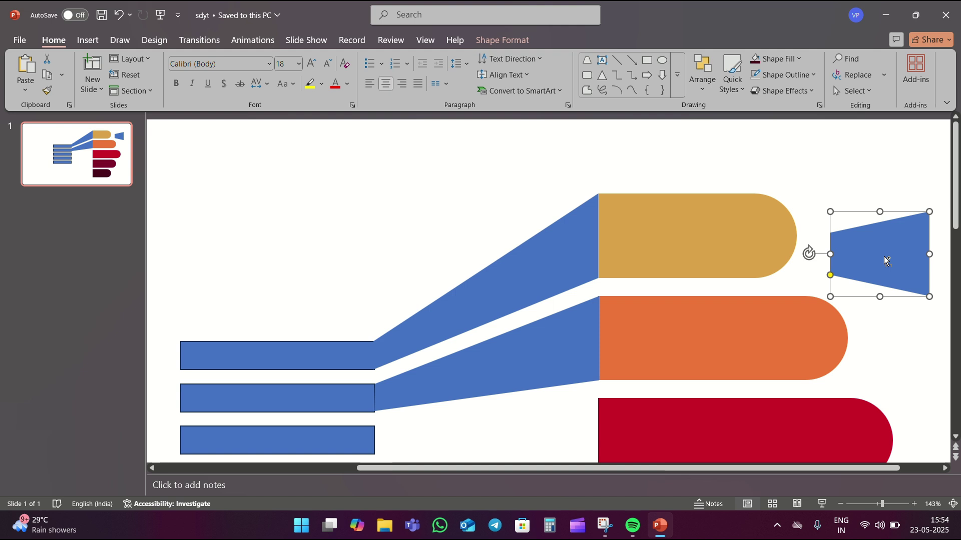
{"action": "key", "text": "ctrl+v"}
{"action": "scroll", "coordinate": [799, 379], "scroll_direction": "down", "scroll_amount": 3}
{"action": "left_click_drag", "start_coordinate": [900, 186], "coordinate": [555, 358]}
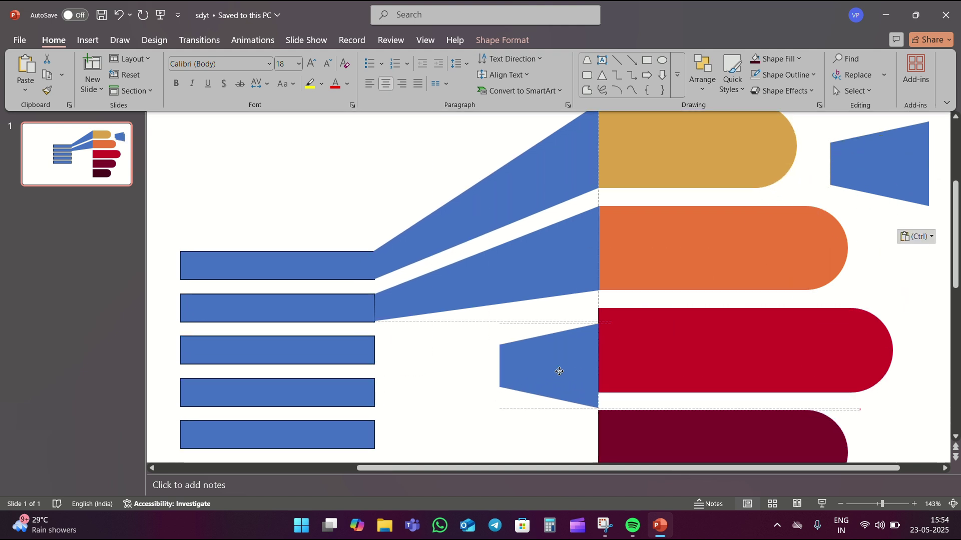
{"action": "right_click", "coordinate": [523, 340]}
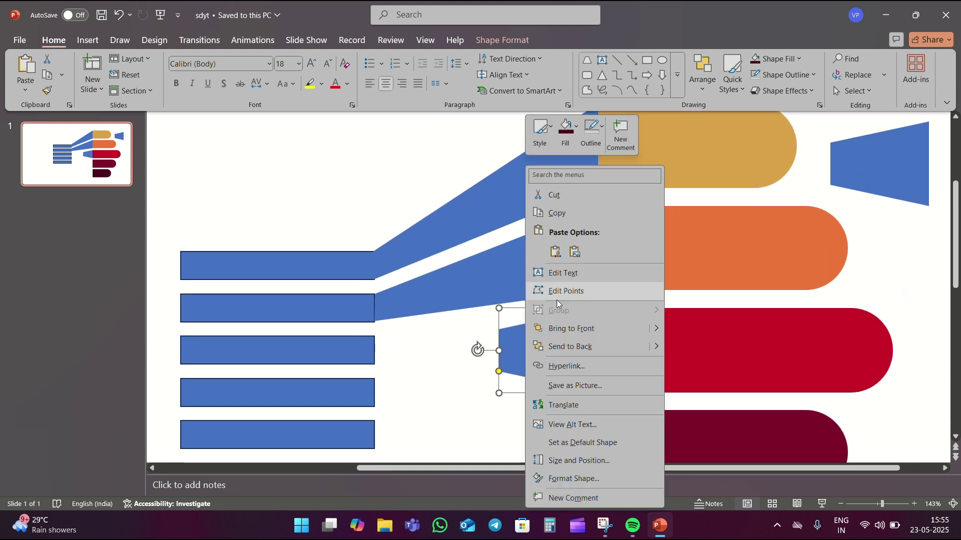
{"action": "left_click", "coordinate": [557, 290]}
{"action": "left_click_drag", "start_coordinate": [499, 370], "coordinate": [374, 364]}
{"action": "left_click_drag", "start_coordinate": [499, 329], "coordinate": [373, 337]}
Step: Place a trapezoid at the maroon band and reshape its left edge onto the fourth bar
{"action": "scroll", "coordinate": [883, 245], "scroll_direction": "down", "scroll_amount": 1}
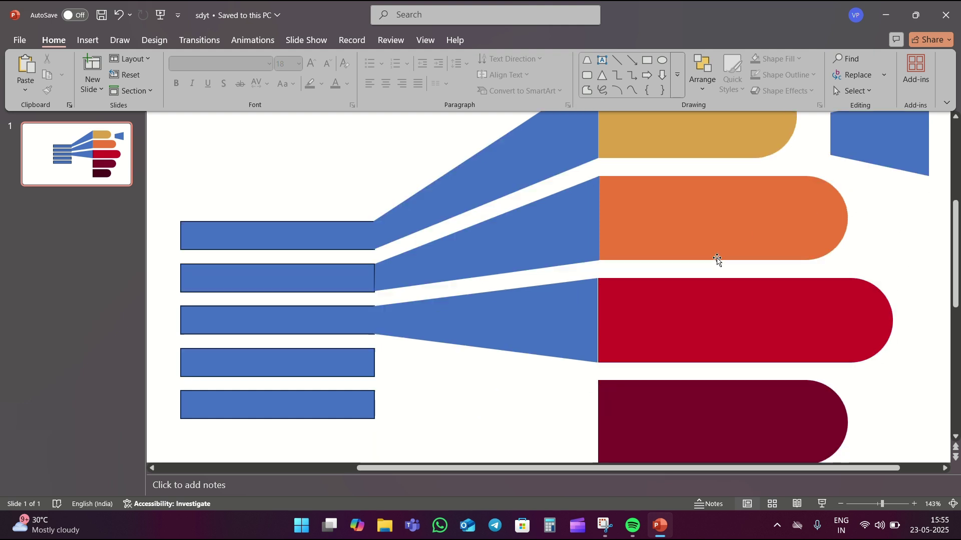
{"action": "left_click", "coordinate": [901, 142]}
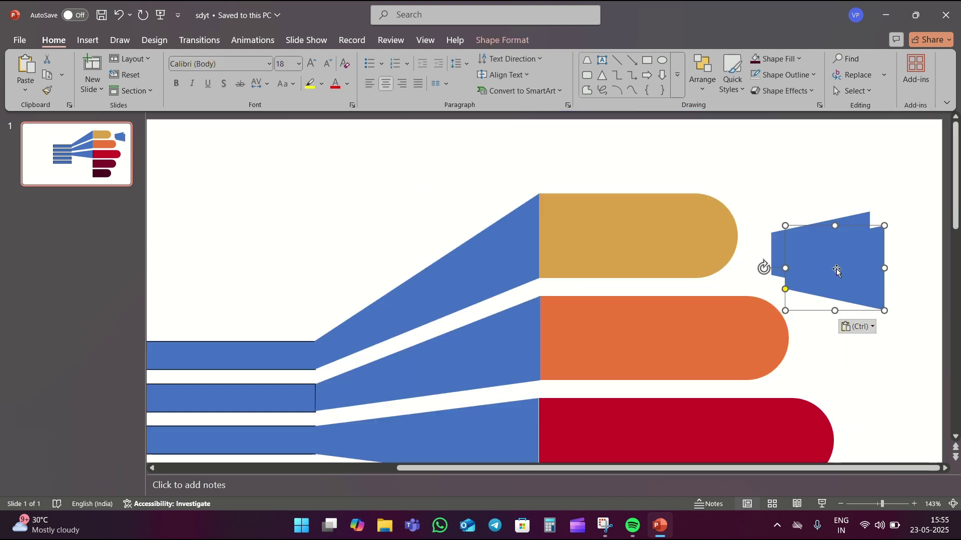
{"action": "left_click_drag", "start_coordinate": [901, 142], "coordinate": [589, 405]}
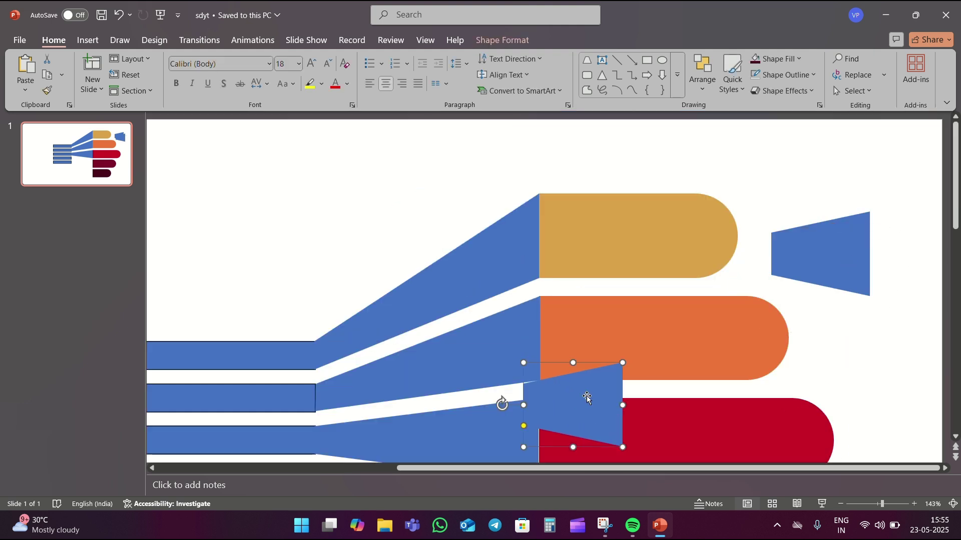
{"action": "scroll", "coordinate": [600, 375], "scroll_direction": "down", "scroll_amount": 3}
{"action": "left_click_drag", "start_coordinate": [589, 269], "coordinate": [506, 405]}
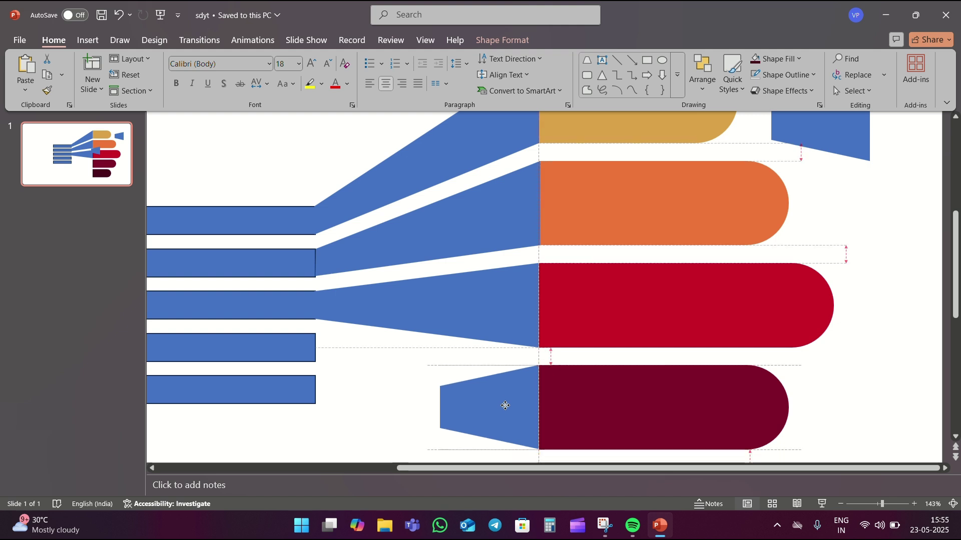
{"action": "left_click_drag", "start_coordinate": [507, 405], "coordinate": [504, 405]}
{"action": "right_click", "coordinate": [452, 406]}
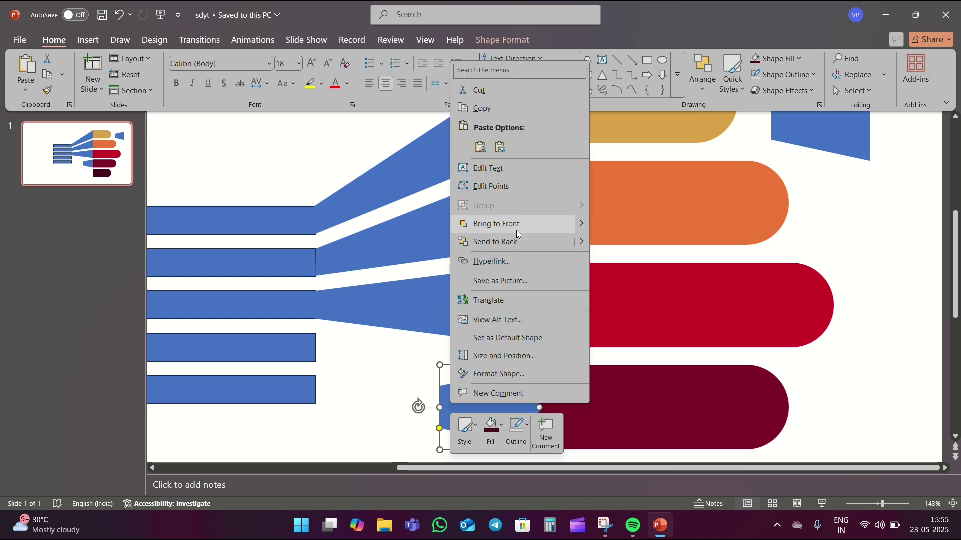
{"action": "left_click", "coordinate": [491, 186]}
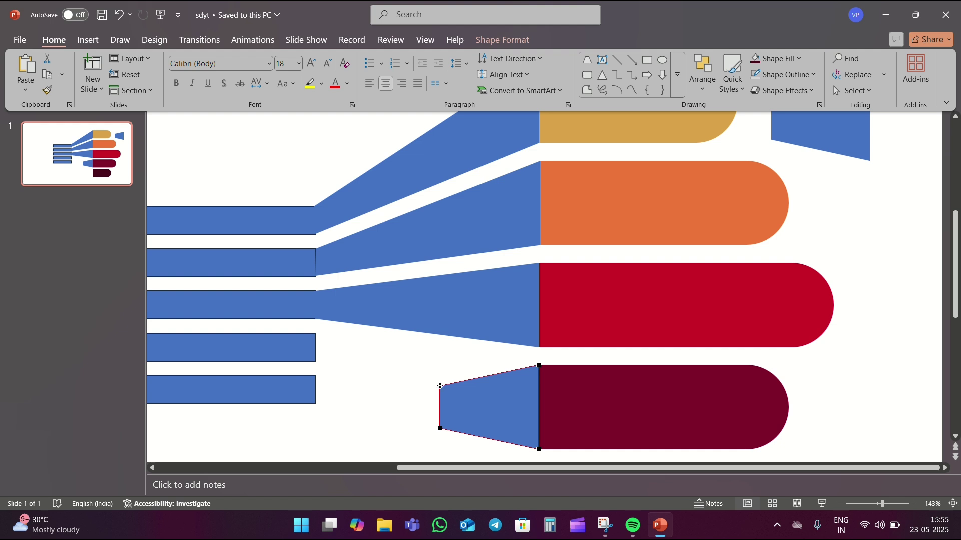
{"action": "left_click_drag", "start_coordinate": [440, 386], "coordinate": [315, 334]}
{"action": "left_click_drag", "start_coordinate": [315, 334], "coordinate": [315, 333]}
{"action": "left_click_drag", "start_coordinate": [356, 365], "coordinate": [314, 361]}
{"action": "left_click", "coordinate": [388, 392]}
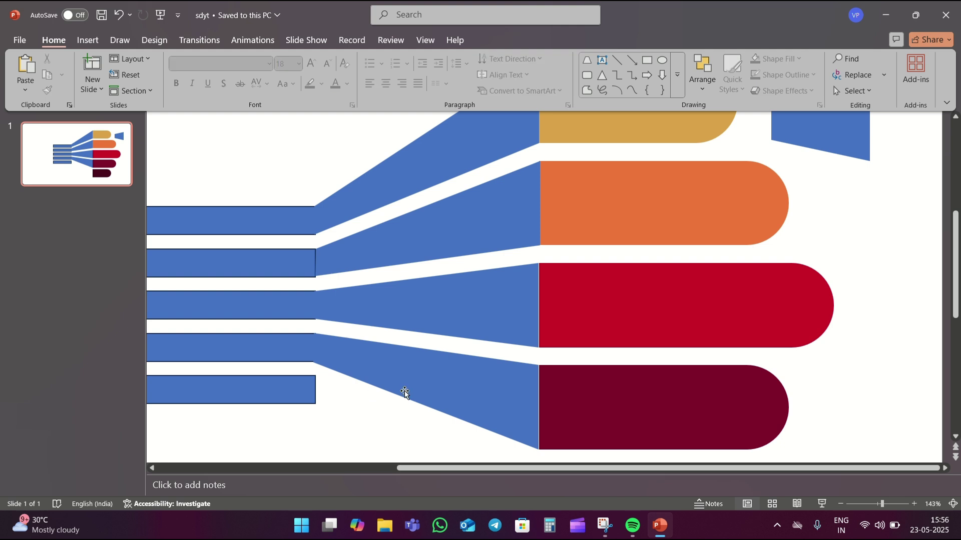
{"action": "left_click", "coordinate": [837, 143]}
{"action": "scroll", "coordinate": [834, 164], "scroll_direction": "down", "scroll_amount": 1}
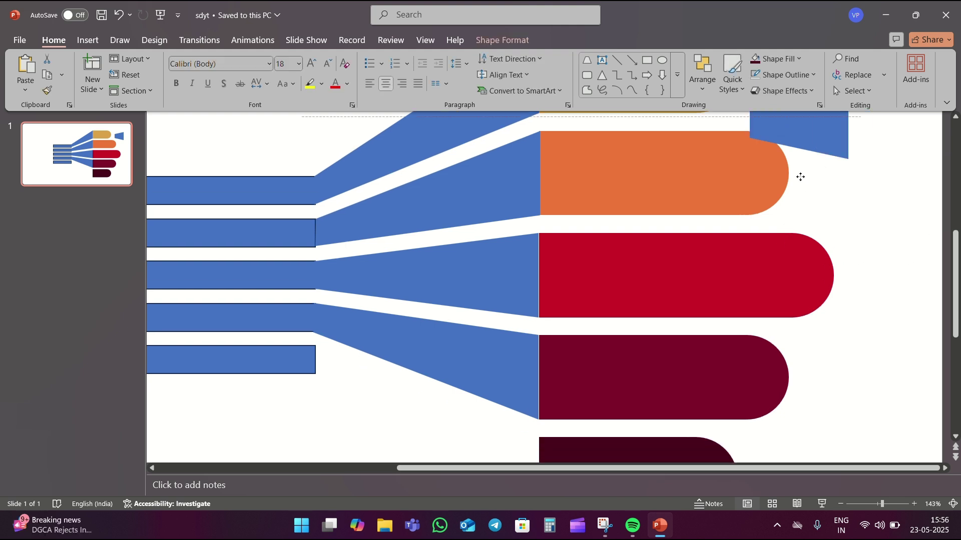
Step: Position a trapezoid copy at the darkest band's left end, undoing an accidental reshape
{"action": "left_click_drag", "start_coordinate": [820, 125], "coordinate": [504, 414]}
{"action": "scroll", "coordinate": [521, 400], "scroll_direction": "down", "scroll_amount": 3}
{"action": "left_click_drag", "start_coordinate": [521, 380], "coordinate": [485, 402]}
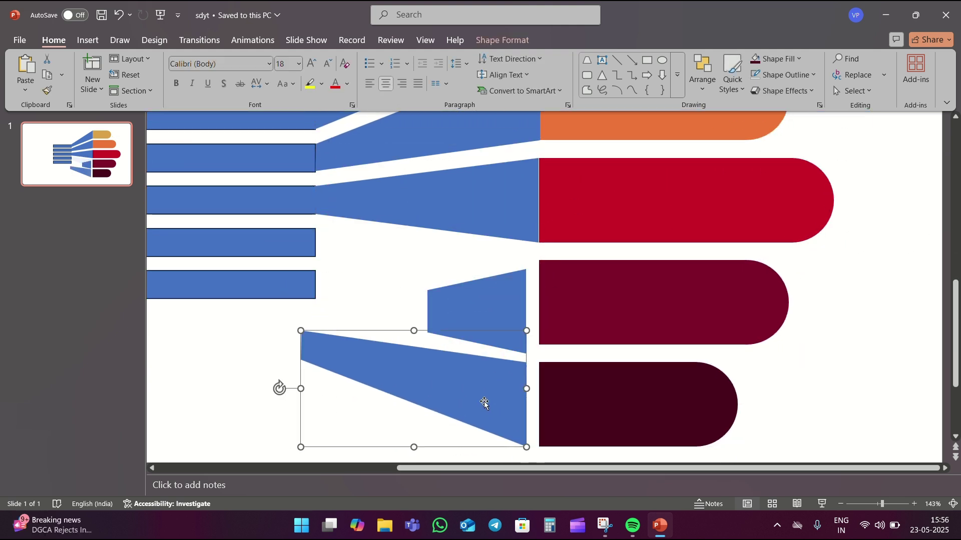
{"action": "key", "text": "ctrl+z"}
{"action": "left_click_drag", "start_coordinate": [520, 350], "coordinate": [533, 443]}
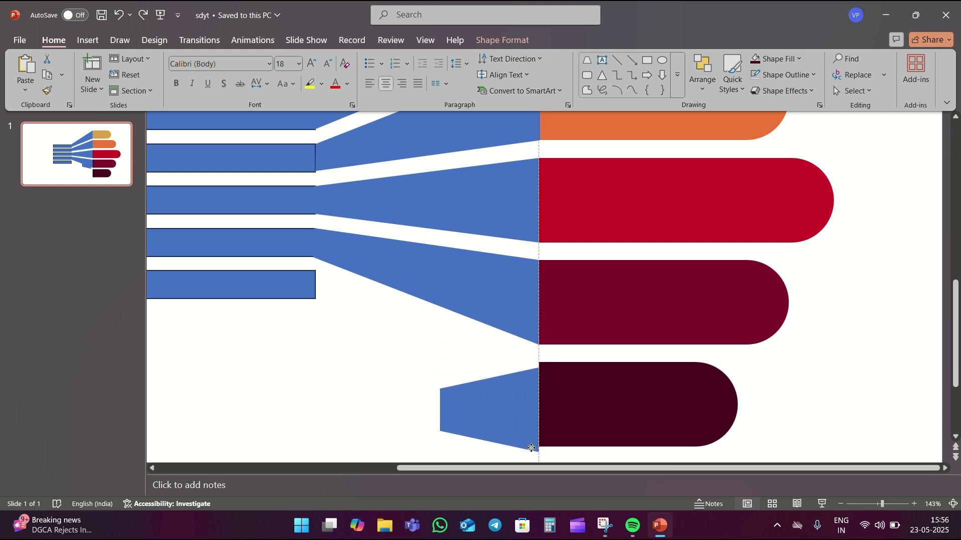
Step: Drag the bottom wedge's top-left corner point to the end of the lowest blue bar
{"action": "right_click", "coordinate": [479, 411]}
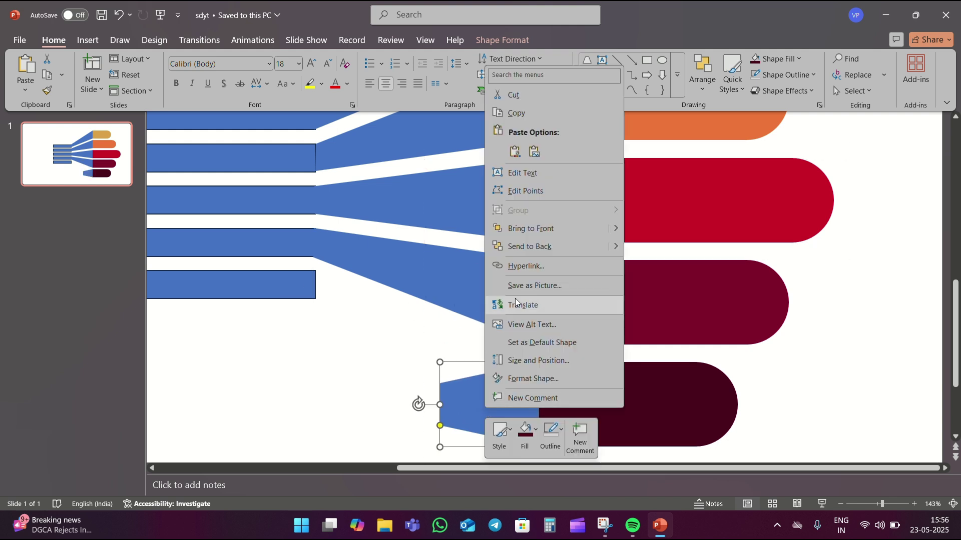
{"action": "left_click", "coordinate": [525, 191]}
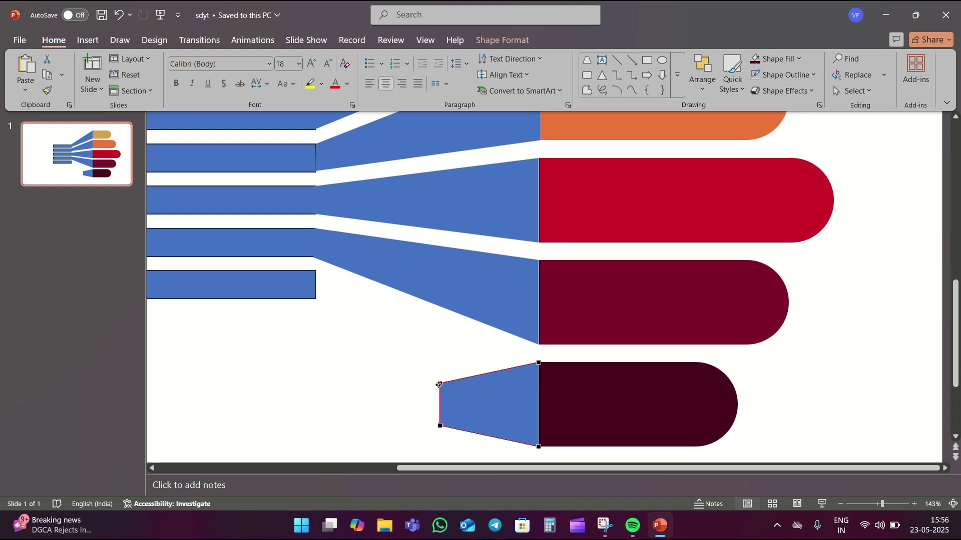
{"action": "left_click_drag", "start_coordinate": [439, 385], "coordinate": [314, 271]}
{"action": "left_click_drag", "start_coordinate": [377, 346], "coordinate": [316, 300]}
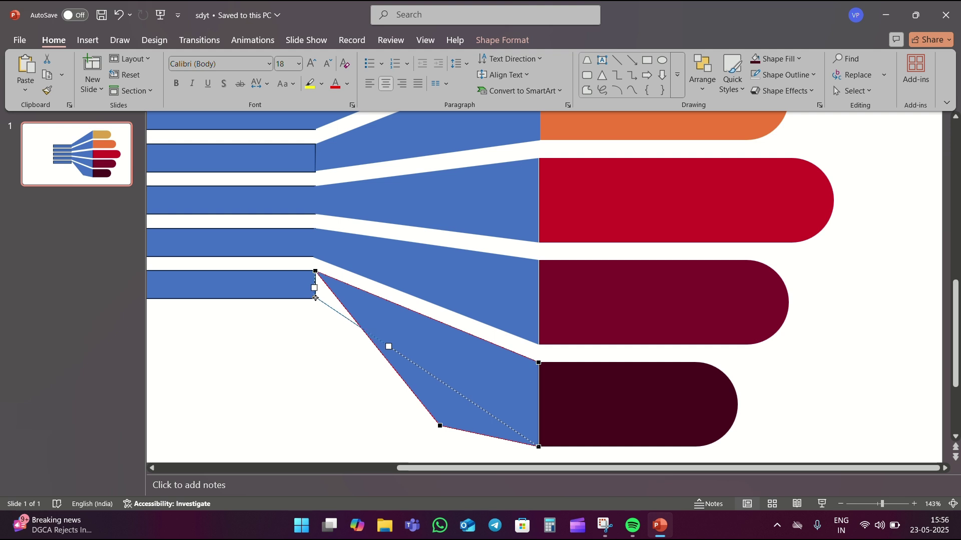
{"action": "left_click_drag", "start_coordinate": [315, 301], "coordinate": [313, 297]}
{"action": "left_click", "coordinate": [323, 325]}
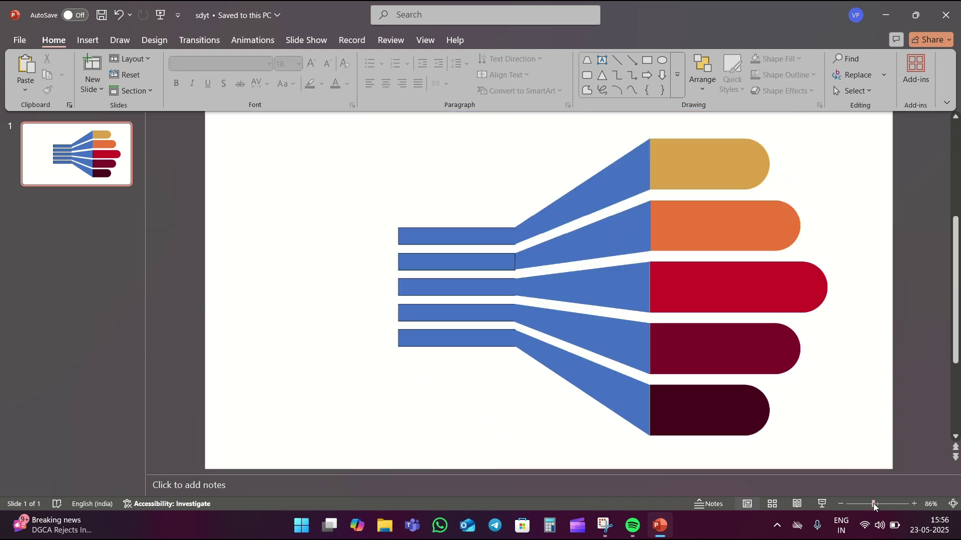
Step: Set the five left bars to No Outline
{"action": "left_click", "coordinate": [873, 504]}
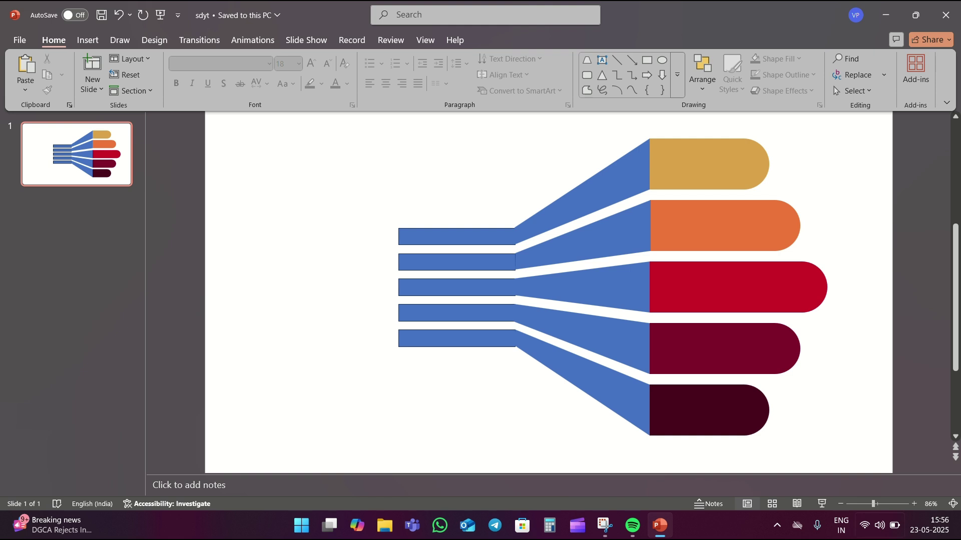
{"action": "left_click", "coordinate": [488, 236]}
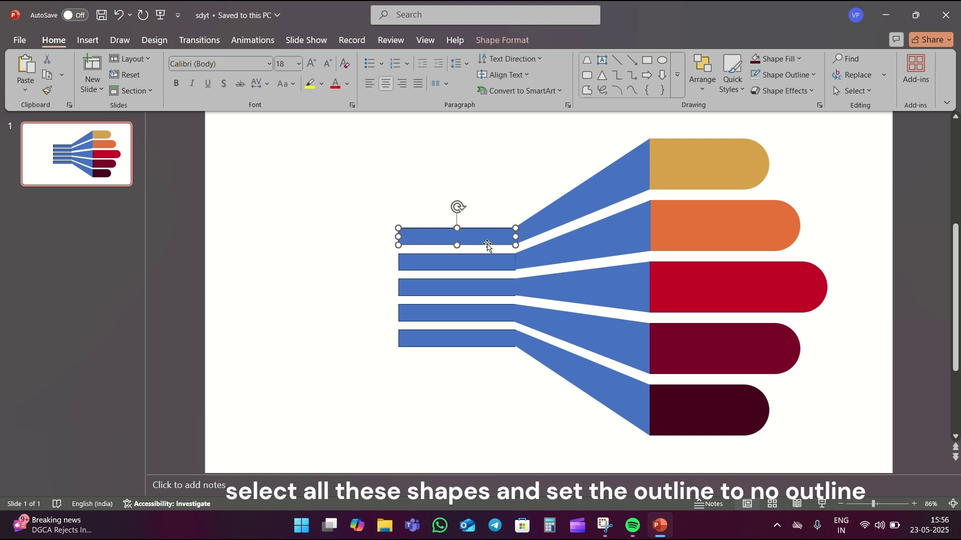
{"action": "left_click", "coordinate": [486, 263], "text": "shift"}
{"action": "left_click", "coordinate": [485, 289], "text": "shift"}
{"action": "left_click", "coordinate": [473, 315], "text": "shift"}
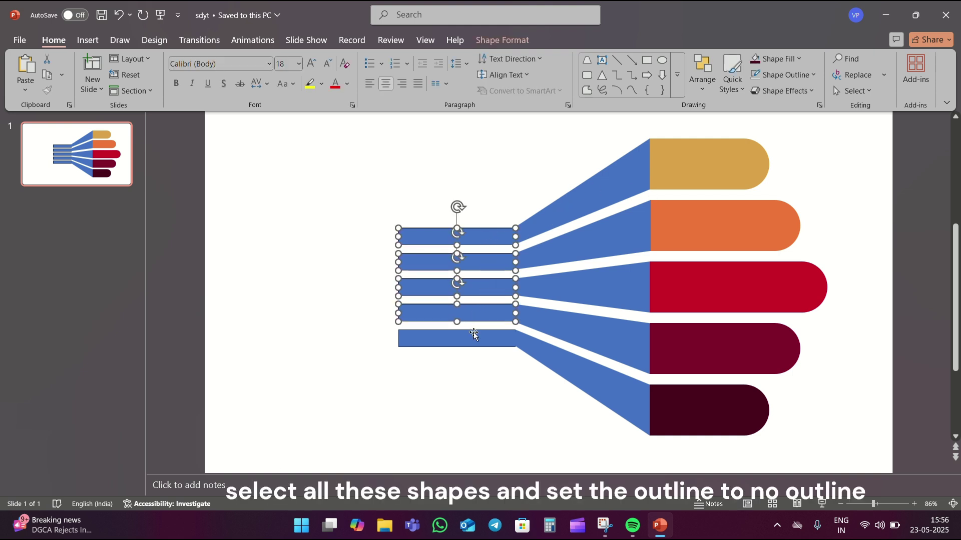
{"action": "left_click", "coordinate": [475, 339], "text": "shift"}
{"action": "left_click", "coordinate": [785, 74]}
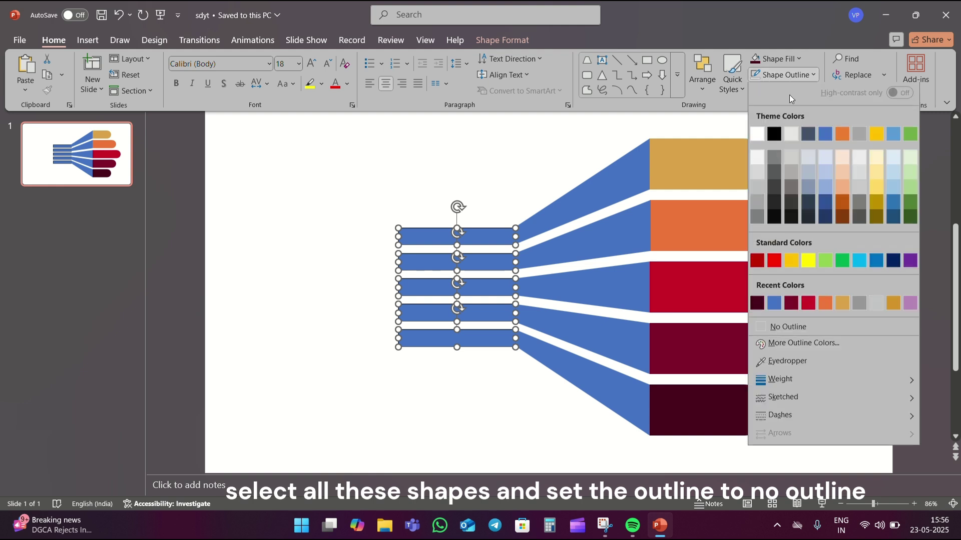
{"action": "left_click", "coordinate": [786, 333]}
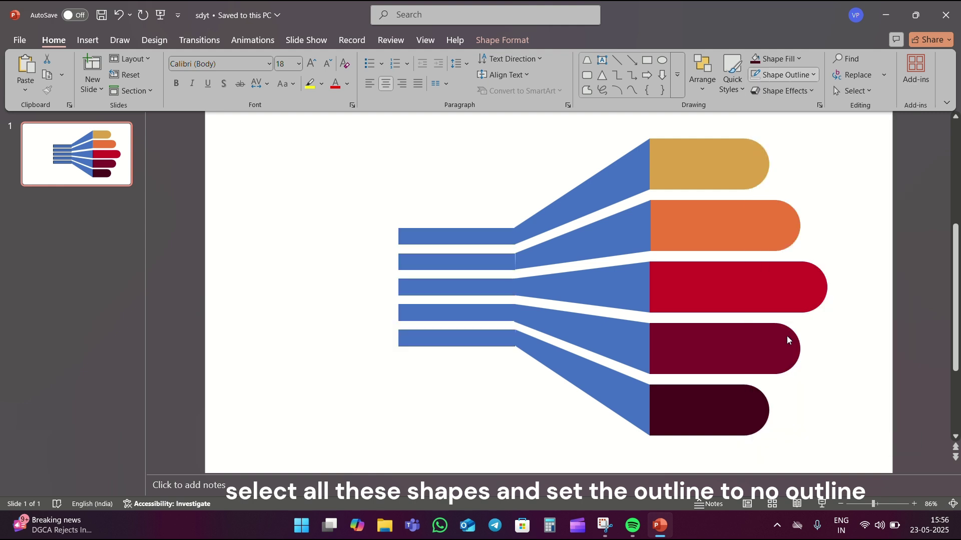
Step: Fill the top wedge and bar gold, and the second wedge and bar orange
{"action": "left_click", "coordinate": [581, 203]}
{"action": "left_click", "coordinate": [467, 239], "text": "shift"}
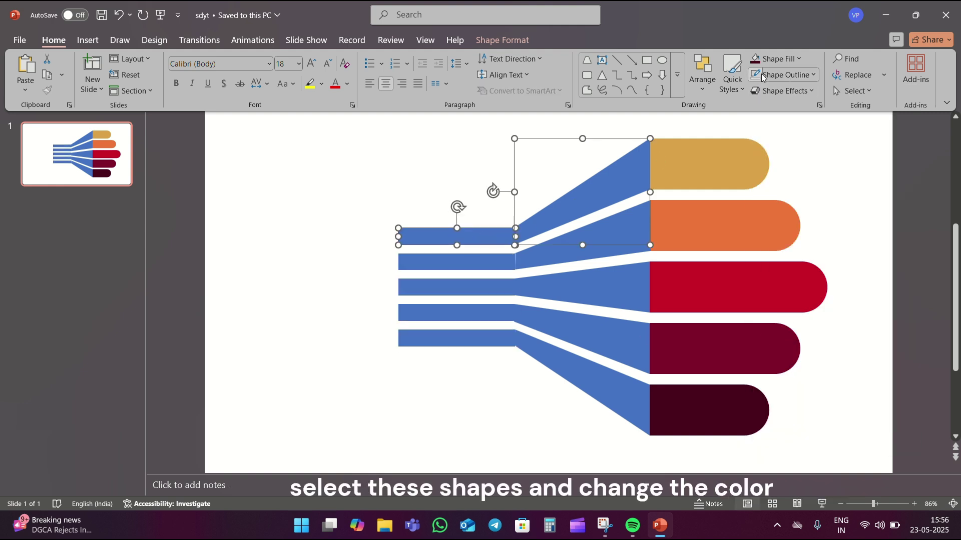
{"action": "left_click", "coordinate": [782, 59]}
{"action": "left_click", "coordinate": [843, 292]}
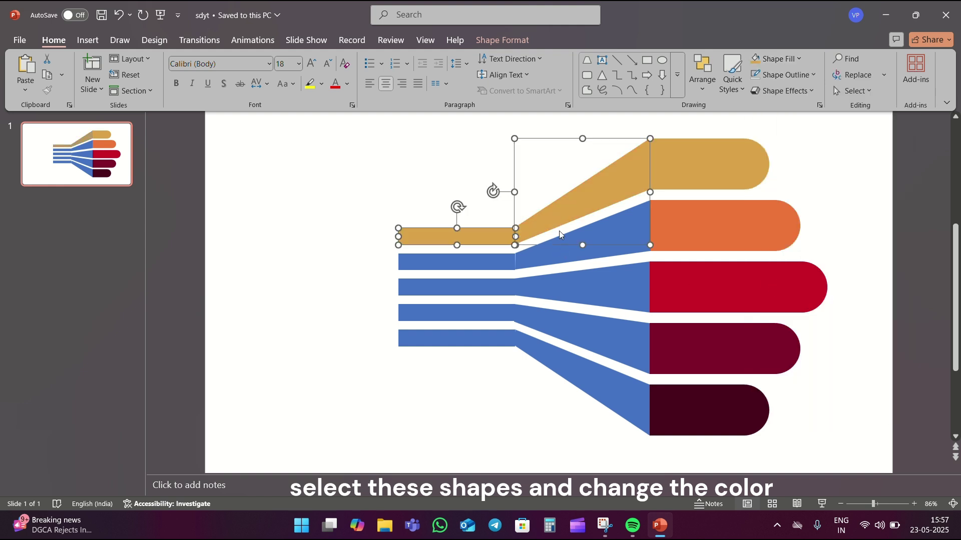
{"action": "left_click", "coordinate": [550, 261]}
{"action": "left_click", "coordinate": [477, 261], "text": "shift"}
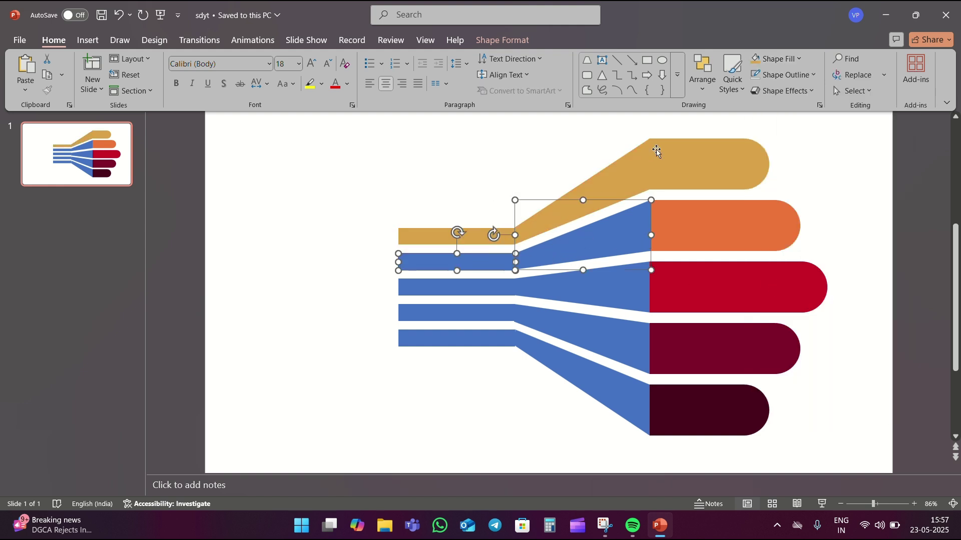
{"action": "left_click", "coordinate": [775, 60]}
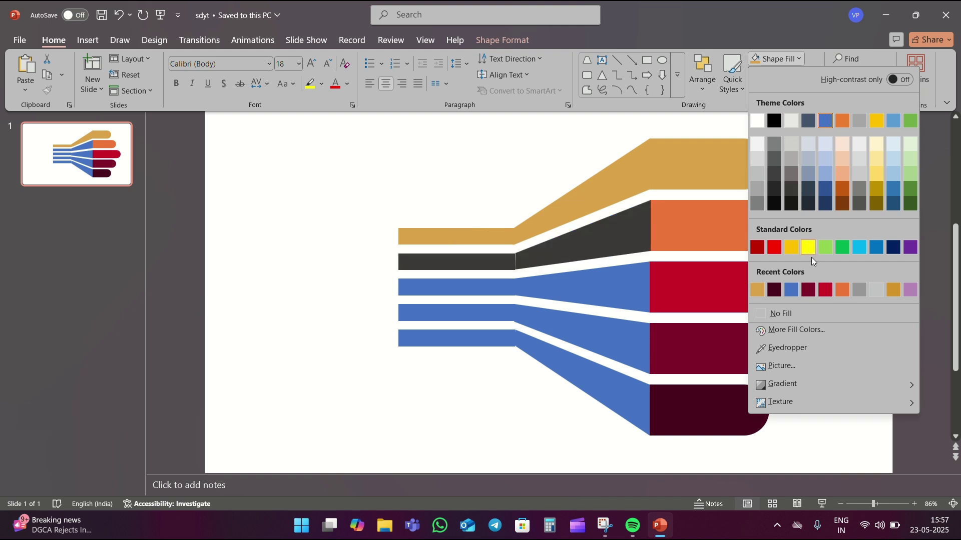
{"action": "left_click", "coordinate": [838, 290]}
Step: Fill the third wedge and bar red, and the fourth wedge and bar dark red
{"action": "left_click", "coordinate": [585, 286]}
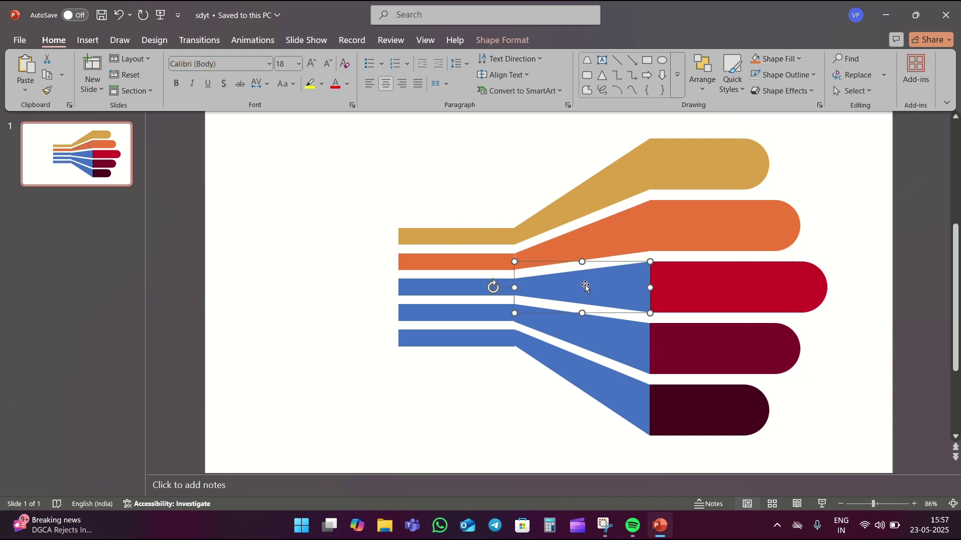
{"action": "left_click", "coordinate": [453, 289], "text": "shift"}
{"action": "left_click", "coordinate": [775, 60]}
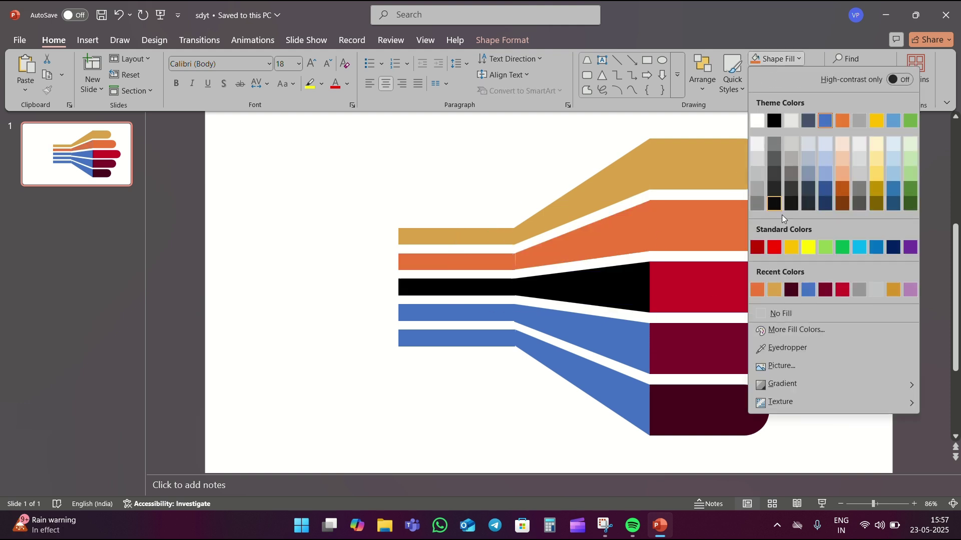
{"action": "left_click", "coordinate": [842, 290]}
{"action": "left_click", "coordinate": [583, 331]}
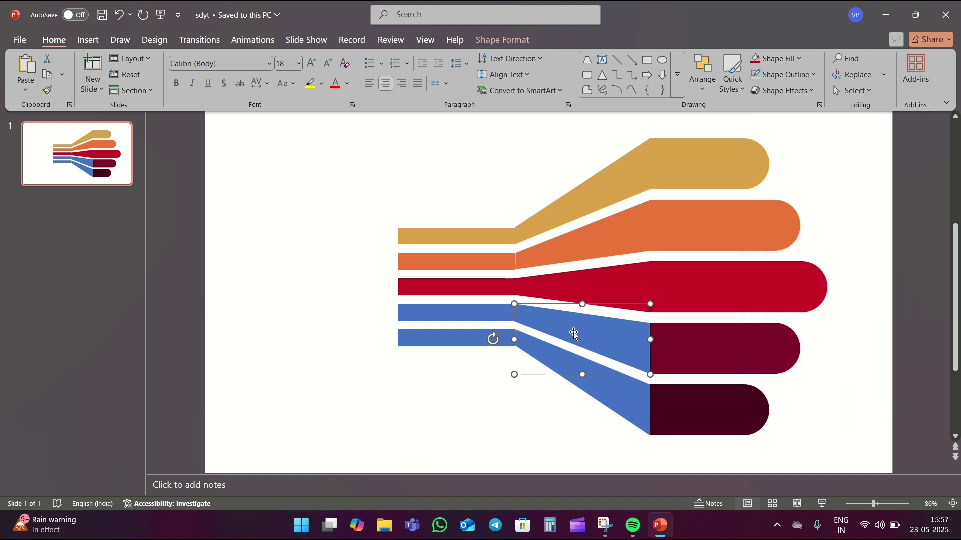
{"action": "left_click", "coordinate": [475, 315], "text": "shift"}
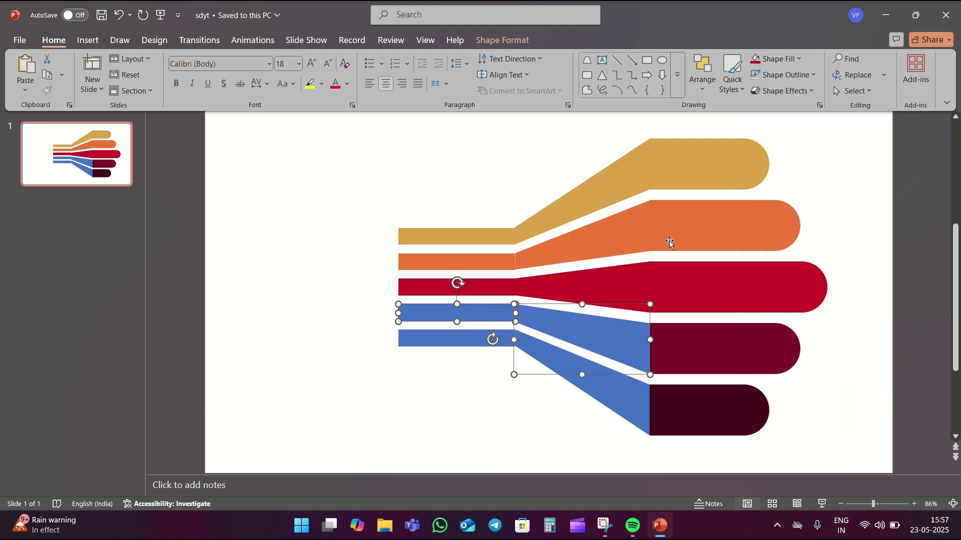
{"action": "left_click", "coordinate": [787, 61]}
{"action": "left_click", "coordinate": [842, 290]}
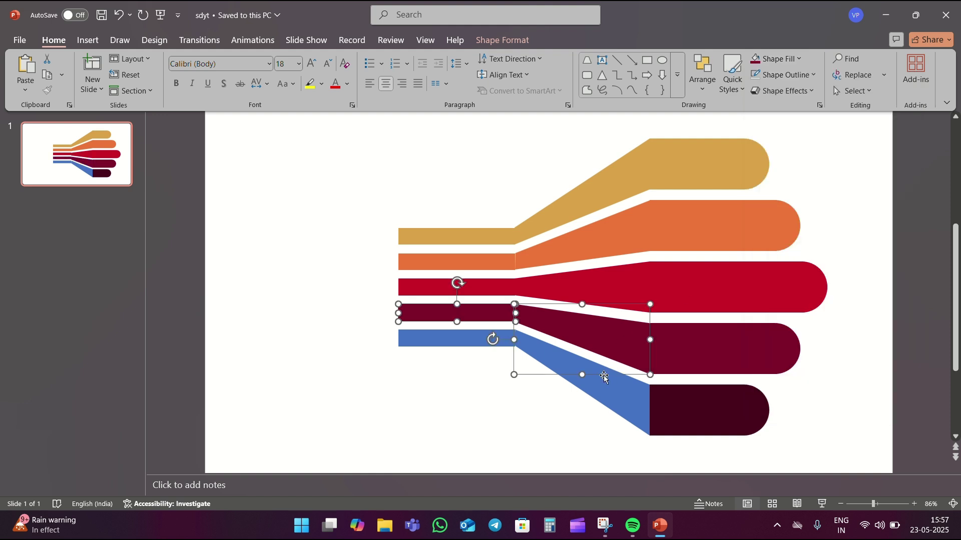
Step: Fill the bottom wedge and bar dark maroon, then review the colours
{"action": "left_click", "coordinate": [607, 392]}
{"action": "left_click", "coordinate": [488, 339], "text": "shift"}
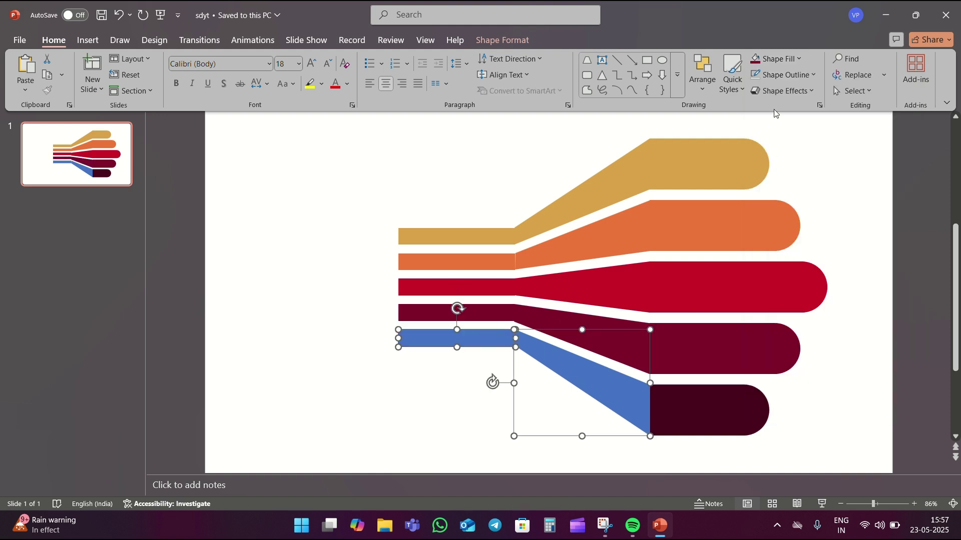
{"action": "left_click", "coordinate": [786, 59]}
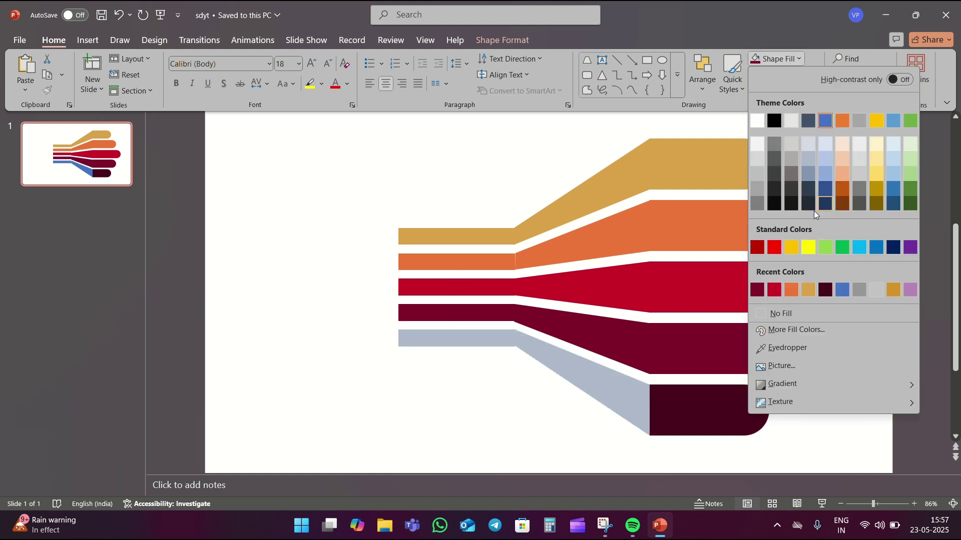
{"action": "left_click", "coordinate": [825, 290]}
{"action": "left_click", "coordinate": [844, 198]}
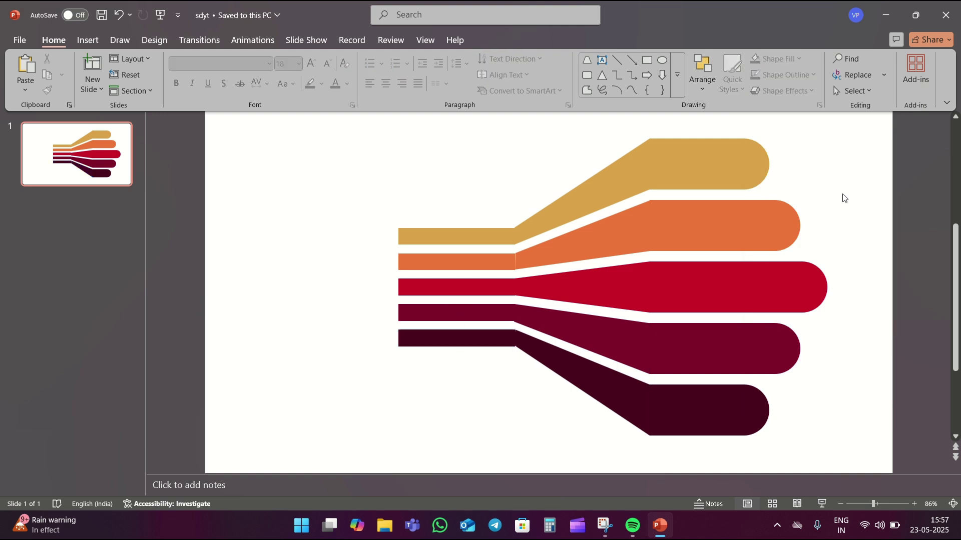
{"action": "left_click", "coordinate": [529, 257]}
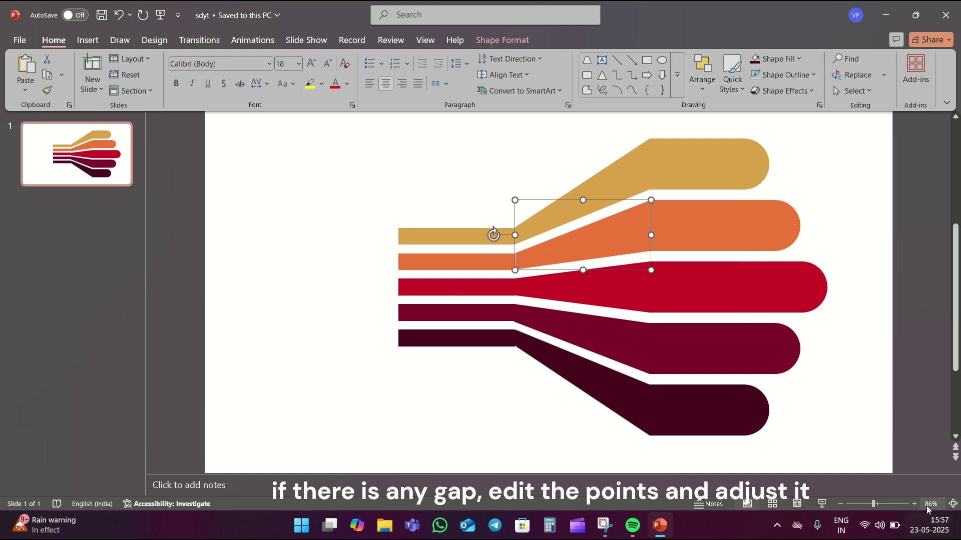
Step: Adjust the orange wedge's top-left corner point to close its joint with the band
{"action": "left_click_drag", "start_coordinate": [875, 506], "coordinate": [887, 504]}
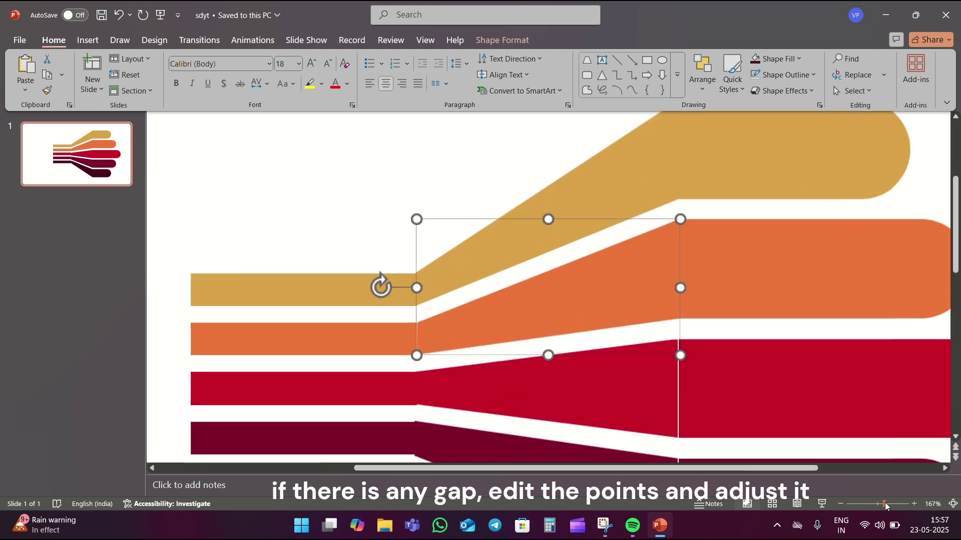
{"action": "right_click", "coordinate": [404, 333]}
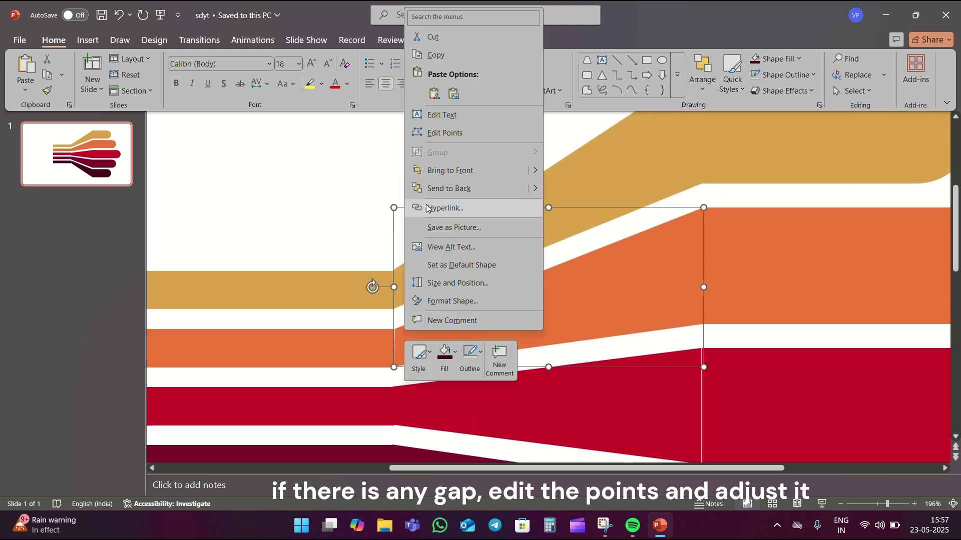
{"action": "left_click", "coordinate": [438, 133]}
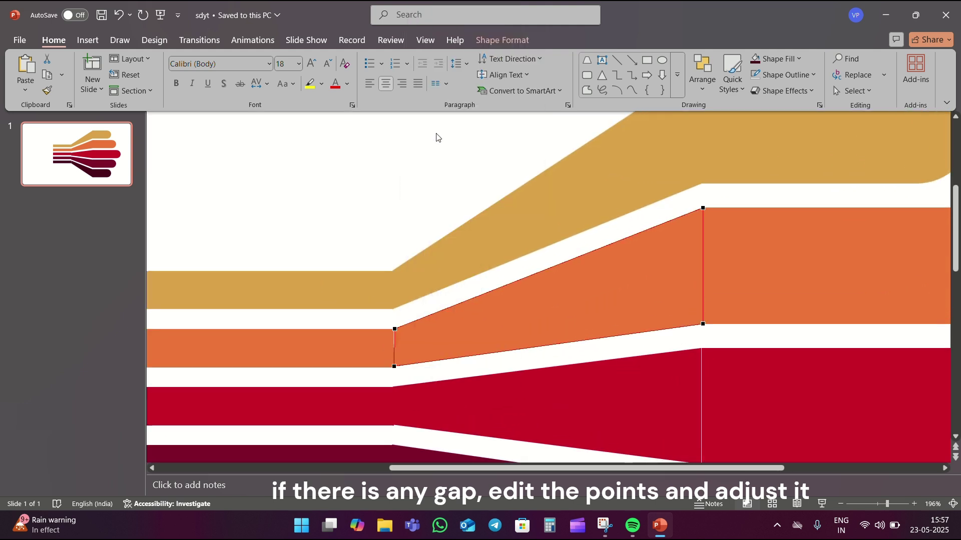
{"action": "left_click", "coordinate": [395, 328]}
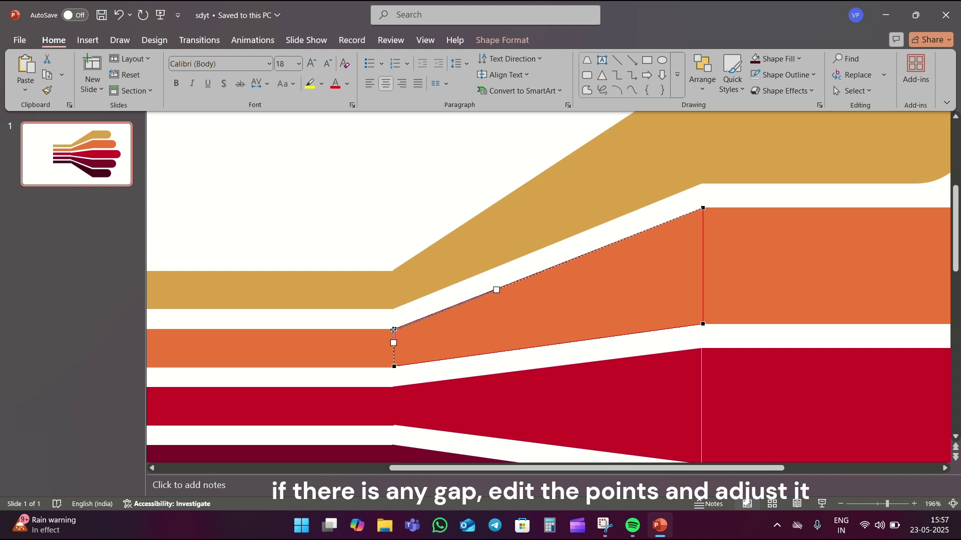
{"action": "left_click", "coordinate": [426, 308]}
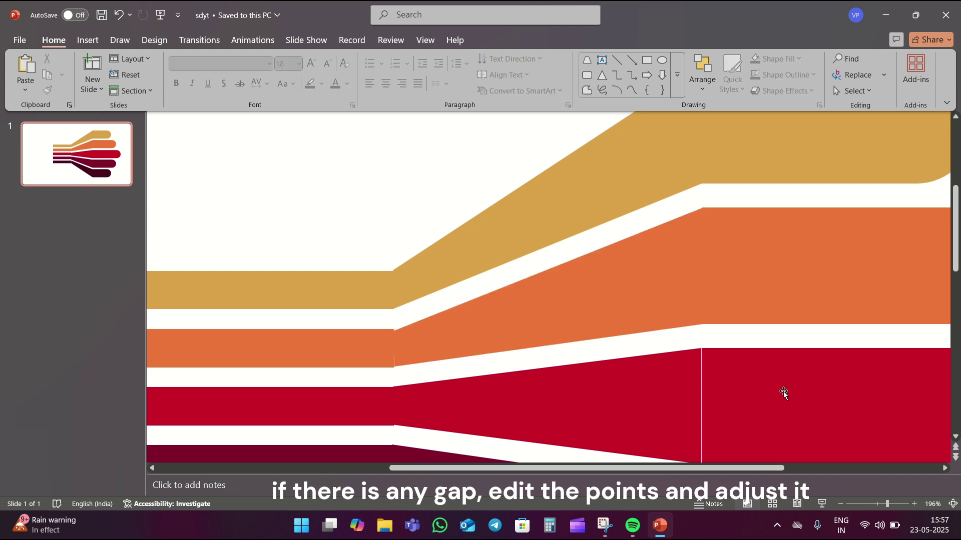
Step: Ungroup the five rounded bands and check the red, maroon and bottom bands individually
{"action": "left_click", "coordinate": [875, 503]}
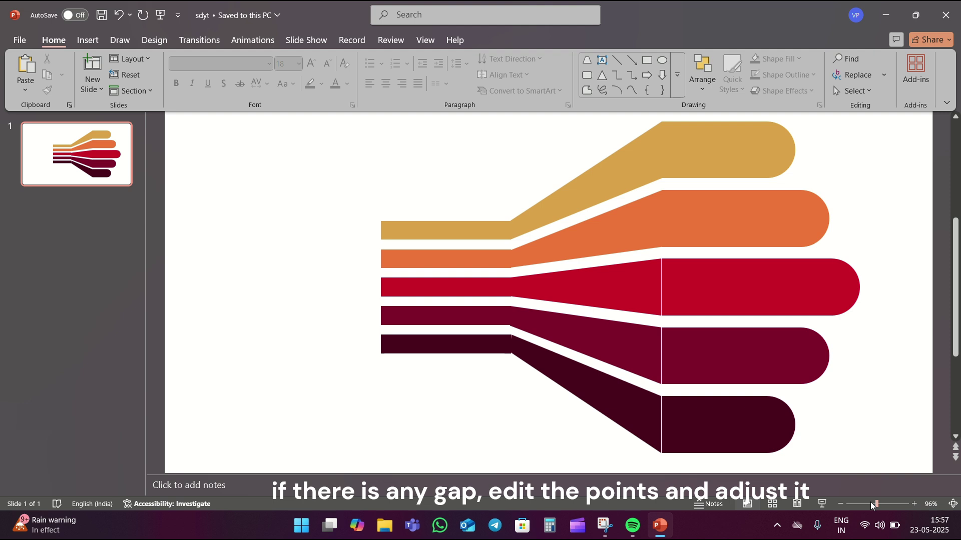
{"action": "left_click", "coordinate": [672, 281]}
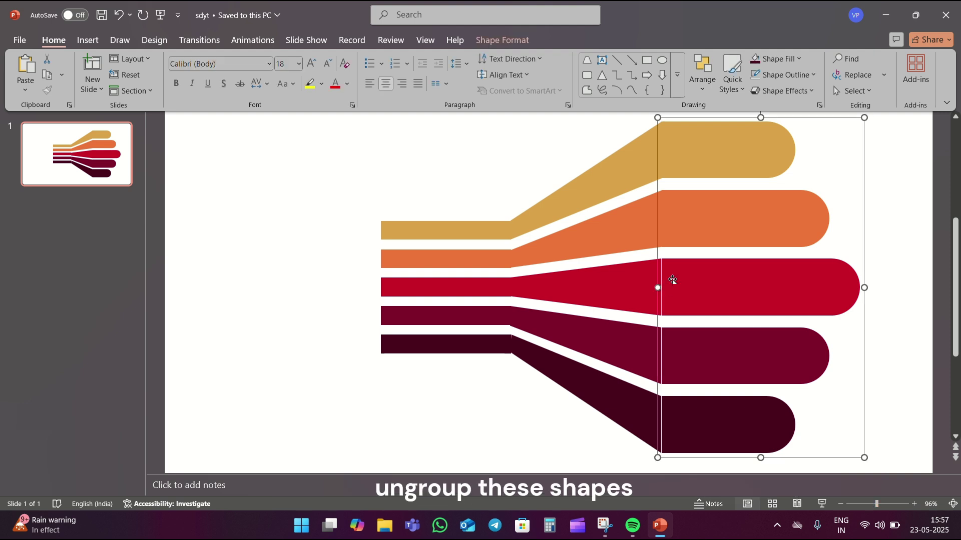
{"action": "right_click", "coordinate": [672, 280]}
{"action": "mouse_move", "coordinate": [706, 119]}
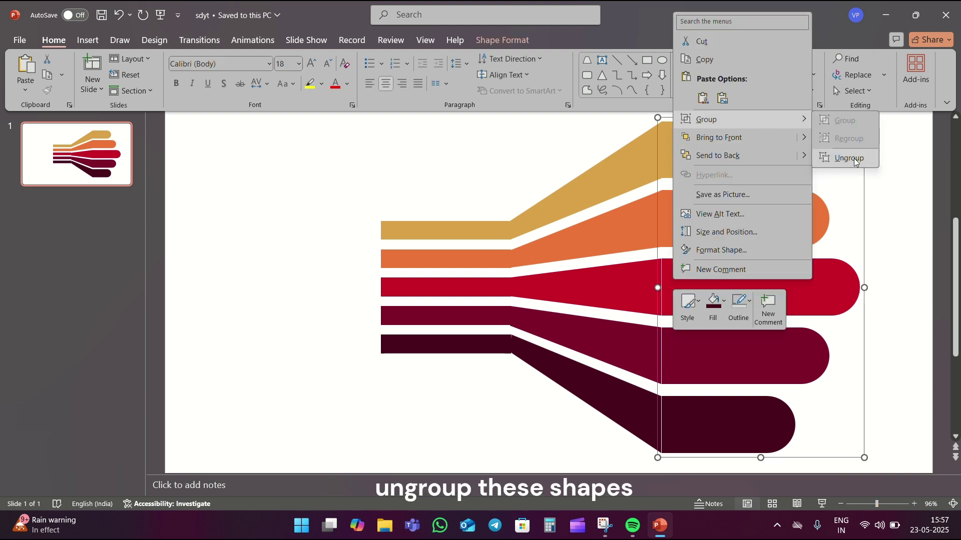
{"action": "left_click", "coordinate": [849, 158]}
{"action": "left_click", "coordinate": [689, 292]}
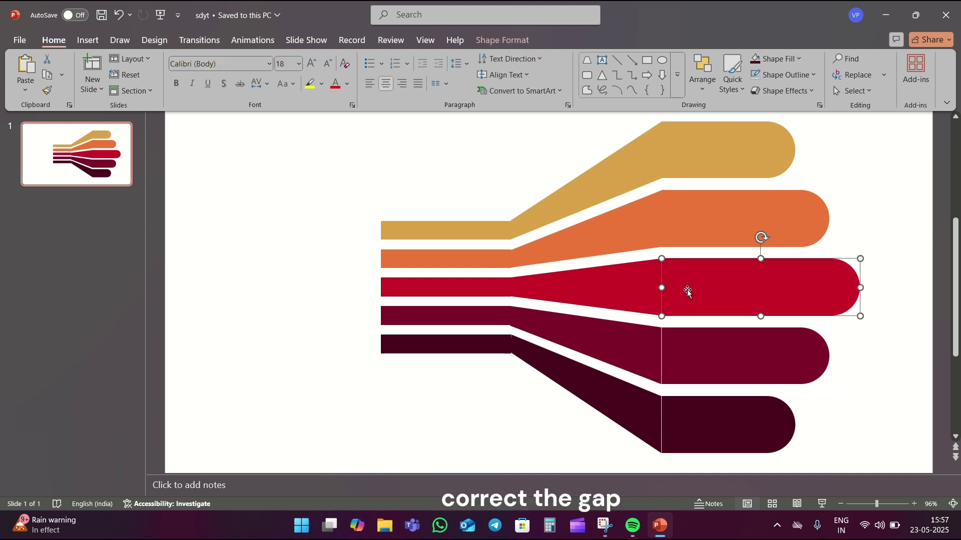
{"action": "left_click", "coordinate": [686, 356]}
{"action": "left_click", "coordinate": [690, 432]}
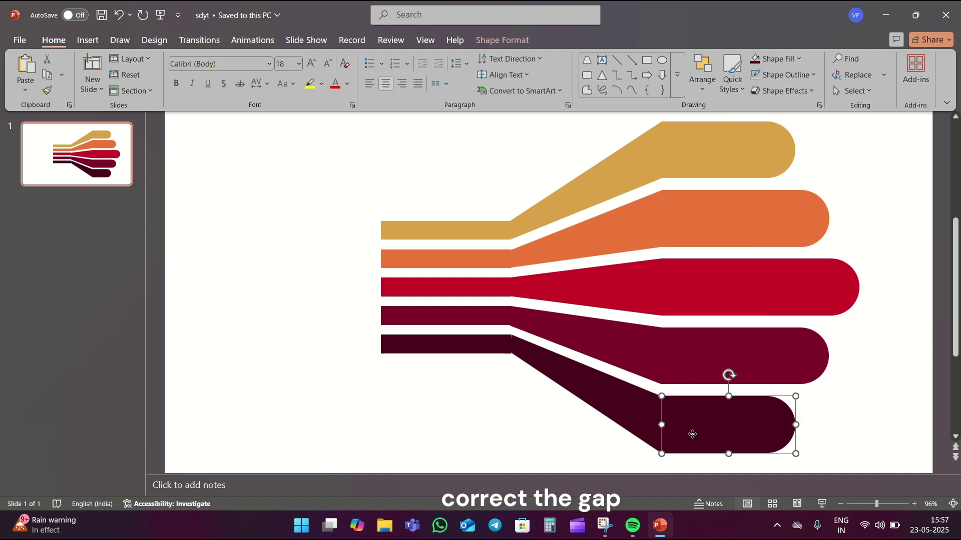
{"action": "left_click", "coordinate": [880, 407]}
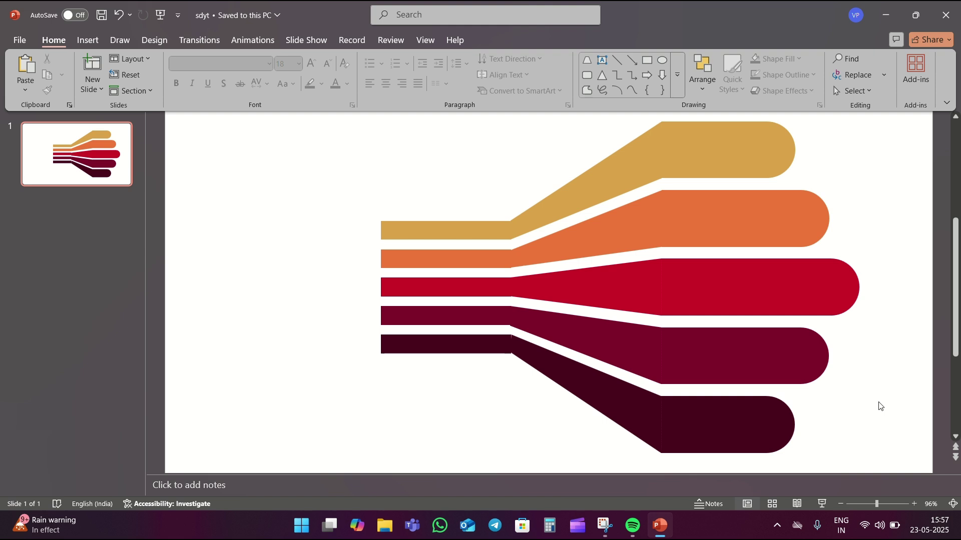
{"action": "left_click", "coordinate": [870, 506]}
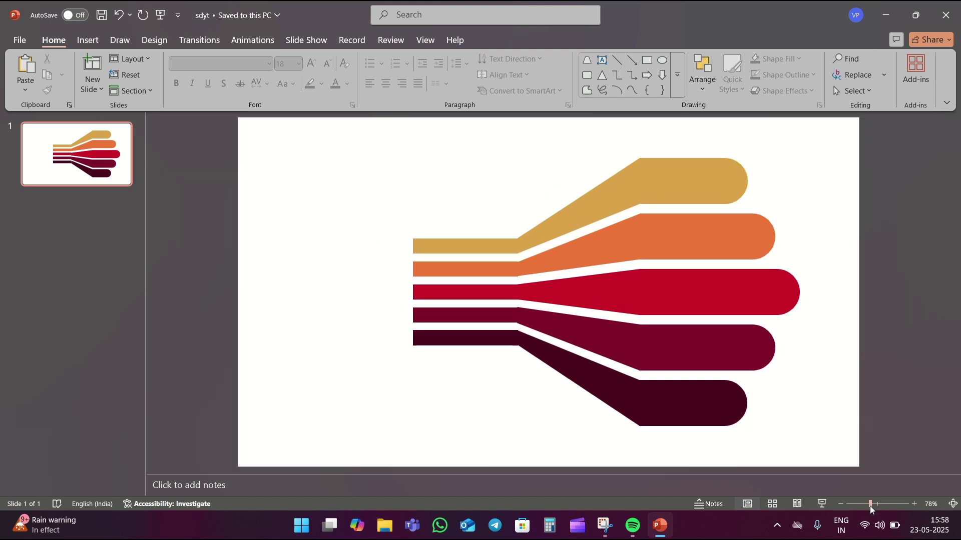
{"action": "left_click", "coordinate": [865, 504]}
Step: At 70% zoom, marquee-select all bands, bars and wedges and shift them left
{"action": "left_click_drag", "start_coordinate": [865, 504], "coordinate": [868, 508]}
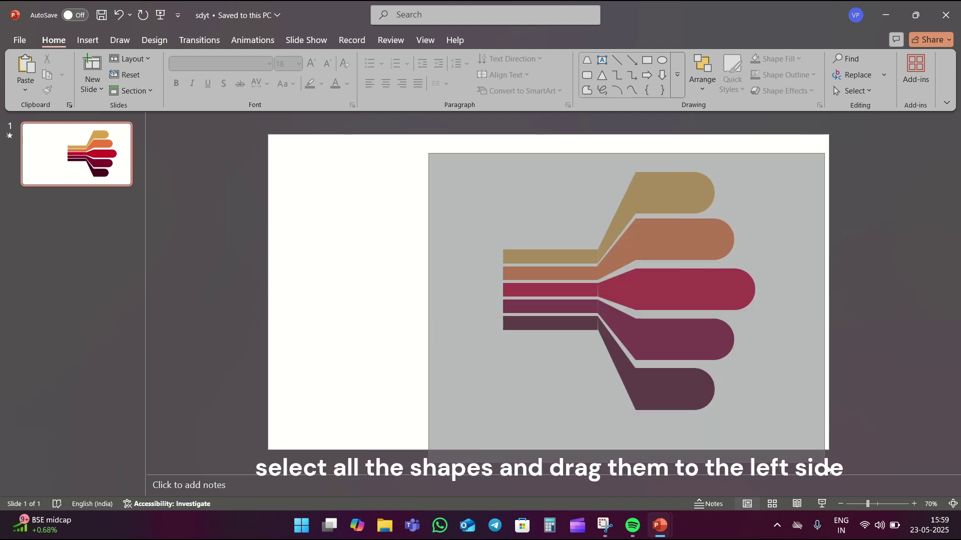
{"action": "left_click_drag", "start_coordinate": [428, 159], "coordinate": [826, 465]}
{"action": "left_click_drag", "start_coordinate": [658, 295], "coordinate": [588, 295]}
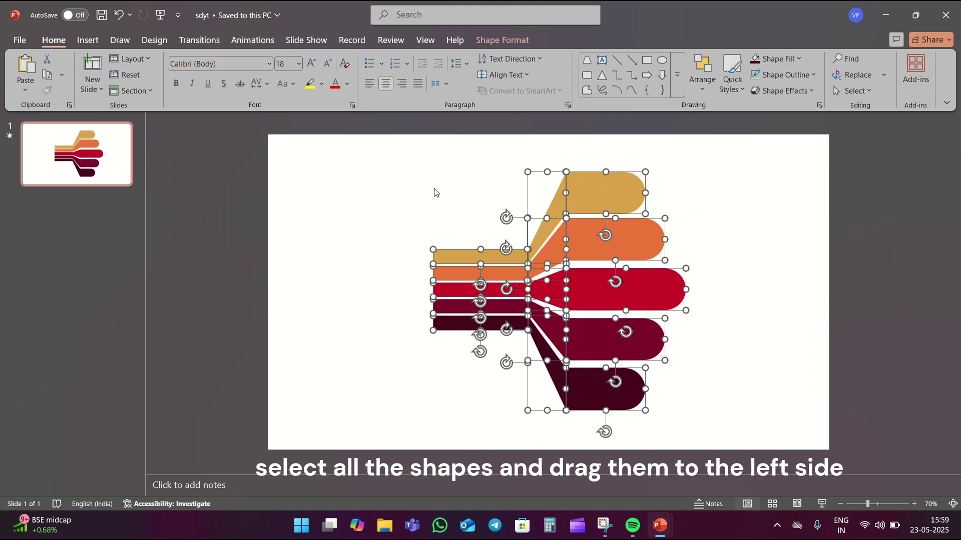
{"action": "left_click", "coordinate": [434, 192]}
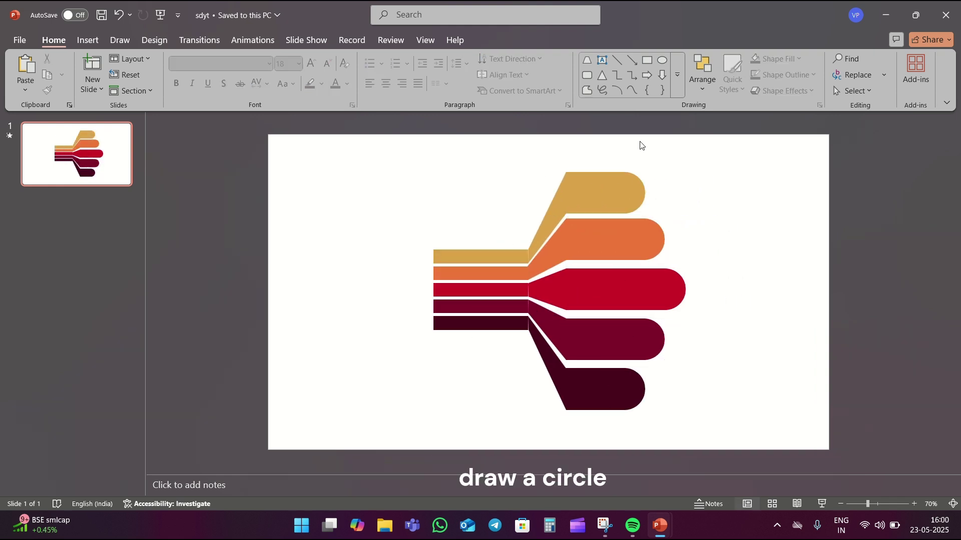
{"action": "left_click", "coordinate": [661, 61]}
Step: Draw a 7.38 × 7.38 cm circle and position it over the bars' left ends
{"action": "left_click_drag", "start_coordinate": [343, 219], "coordinate": [450, 369]}
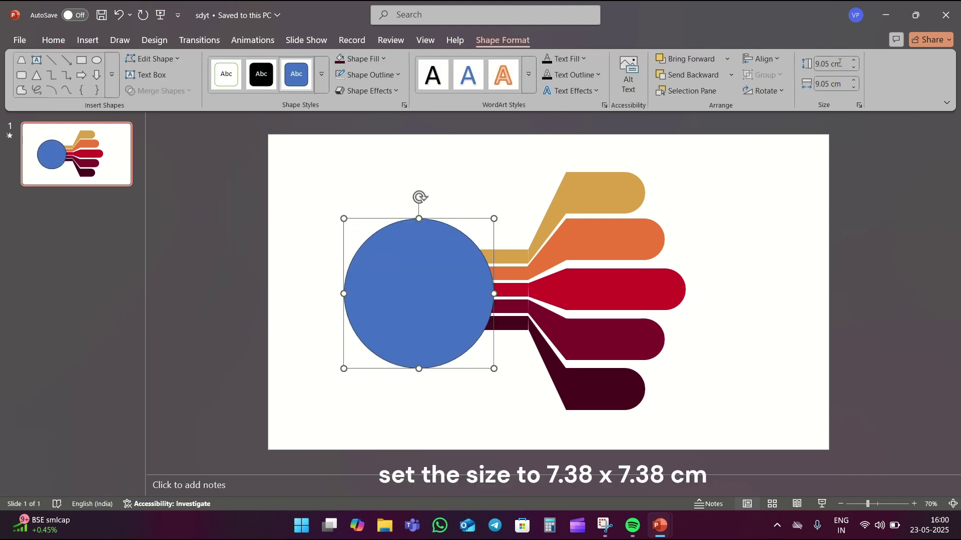
{"action": "left_click", "coordinate": [840, 63]}
{"action": "type", "text": "7.38"}
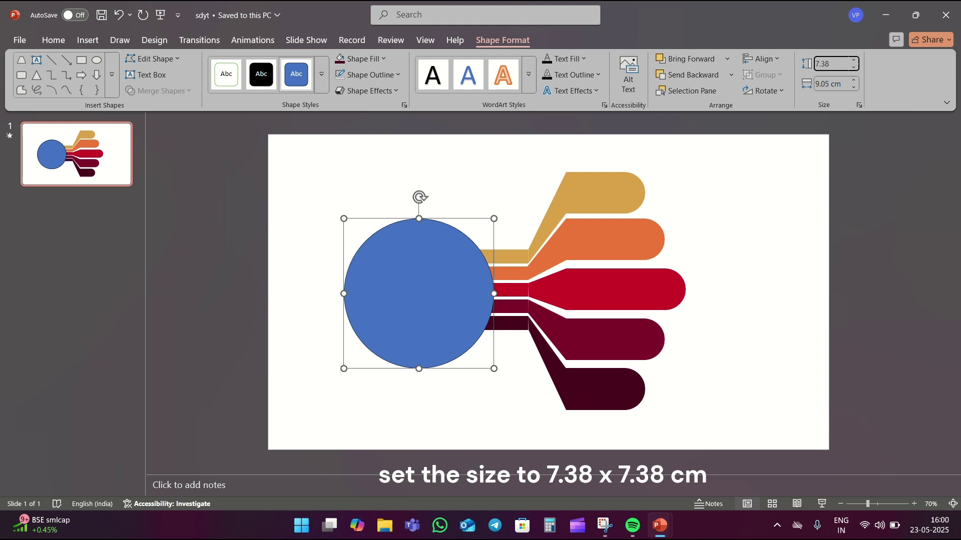
{"action": "left_click", "coordinate": [818, 85]}
{"action": "type", "text": "7.38"}
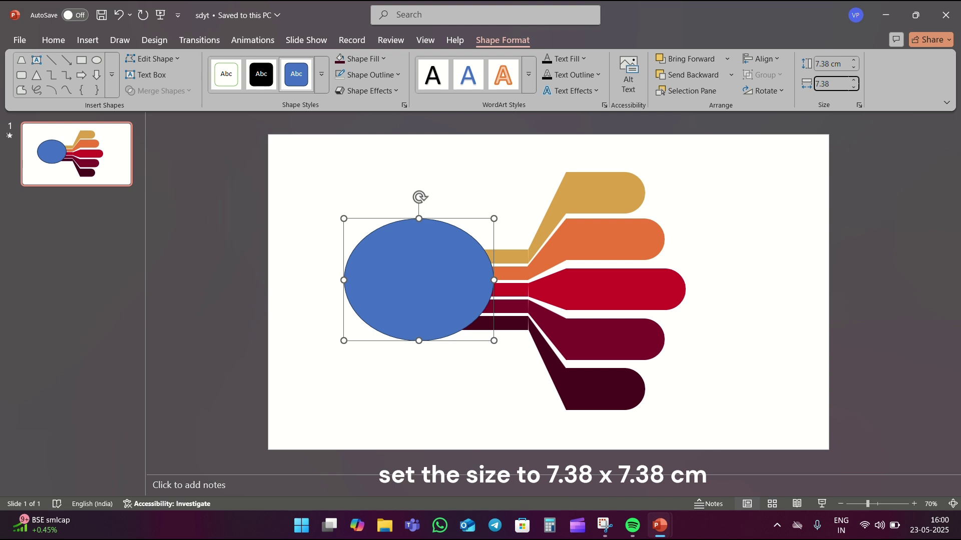
{"action": "left_click", "coordinate": [767, 239]}
{"action": "left_click_drag", "start_coordinate": [410, 286], "coordinate": [401, 295]}
{"action": "key", "text": "Right"}
{"action": "key", "text": "Right"}
{"action": "key", "text": "Right"}
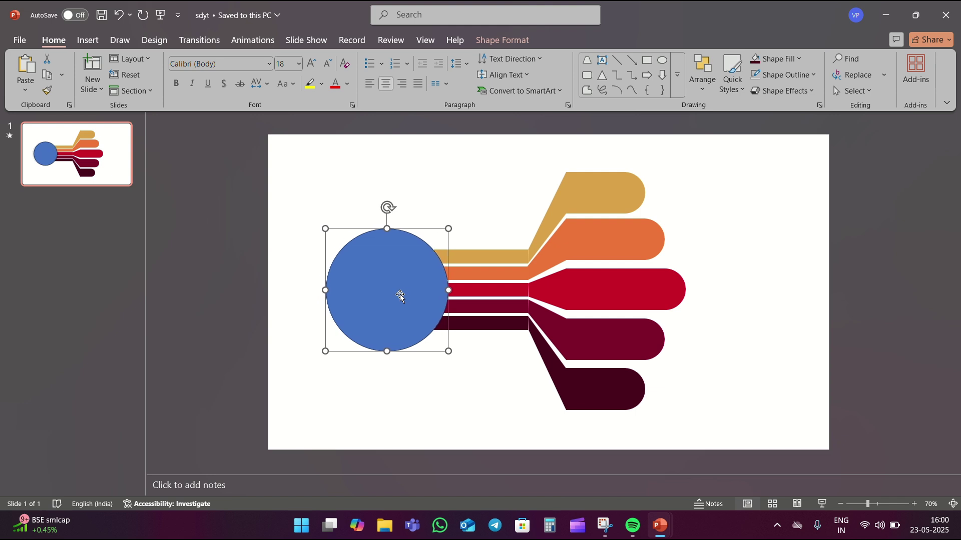
{"action": "left_click", "coordinate": [490, 395]}
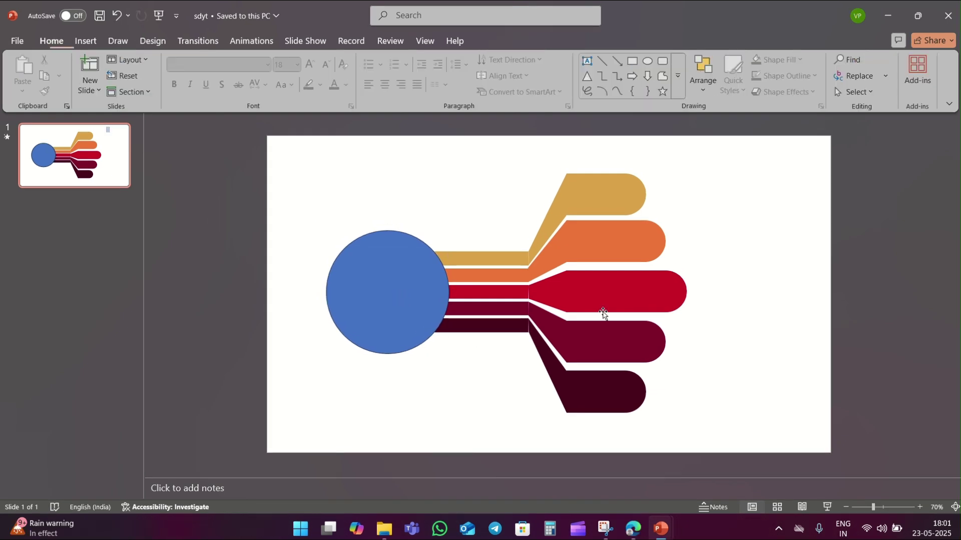
{"action": "left_click", "coordinate": [398, 314]}
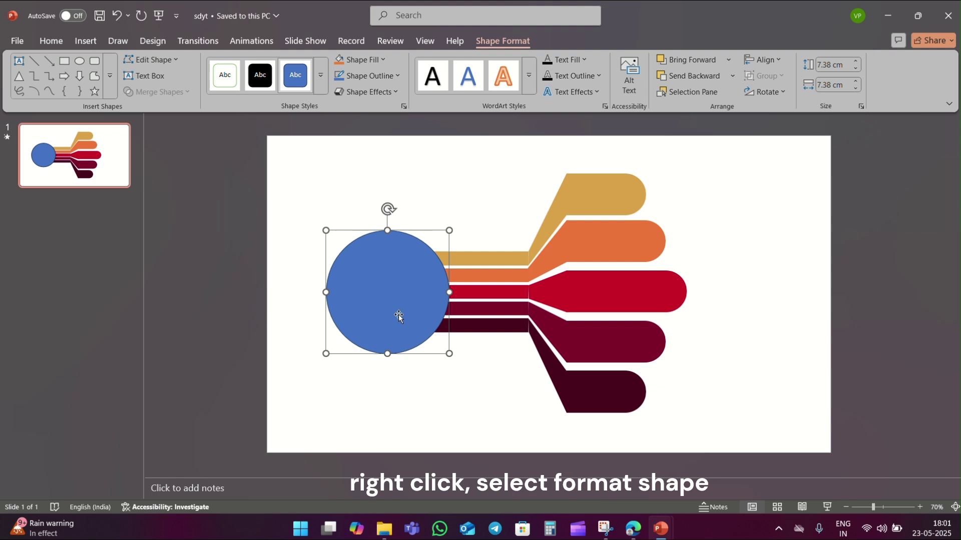
Step: Remove the circle's outline and fill it with white
{"action": "right_click", "coordinate": [398, 314]}
{"action": "left_click", "coordinate": [456, 489]}
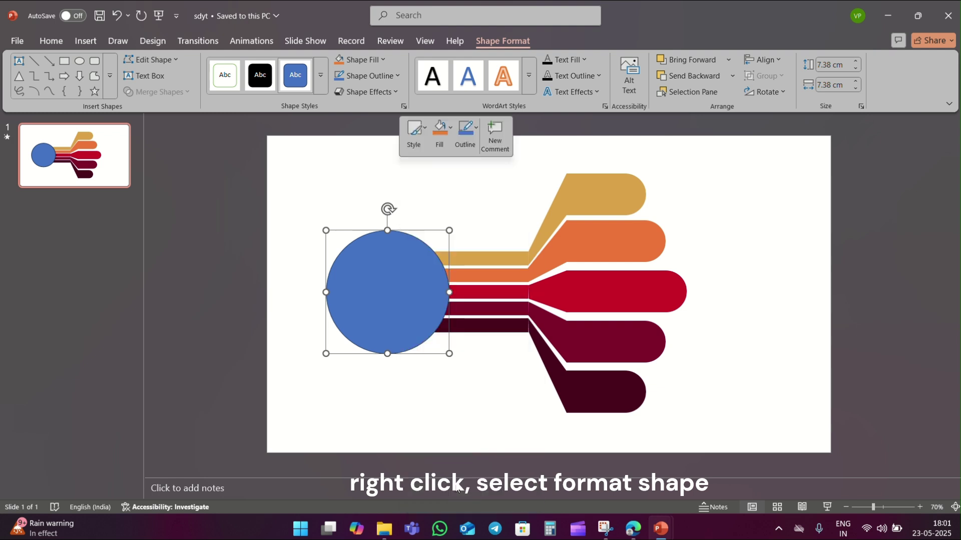
{"action": "left_click", "coordinate": [821, 225]}
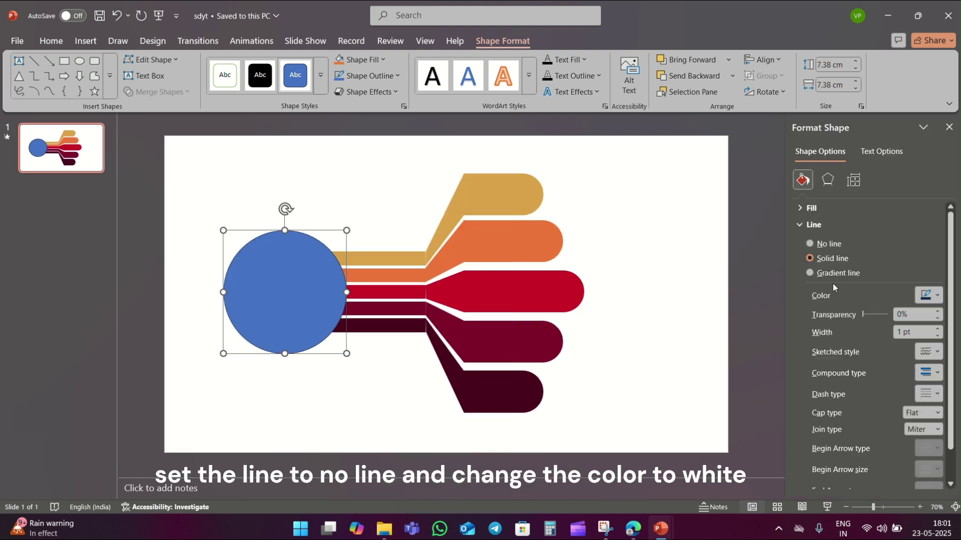
{"action": "left_click", "coordinate": [830, 245]}
{"action": "left_click", "coordinate": [811, 208]}
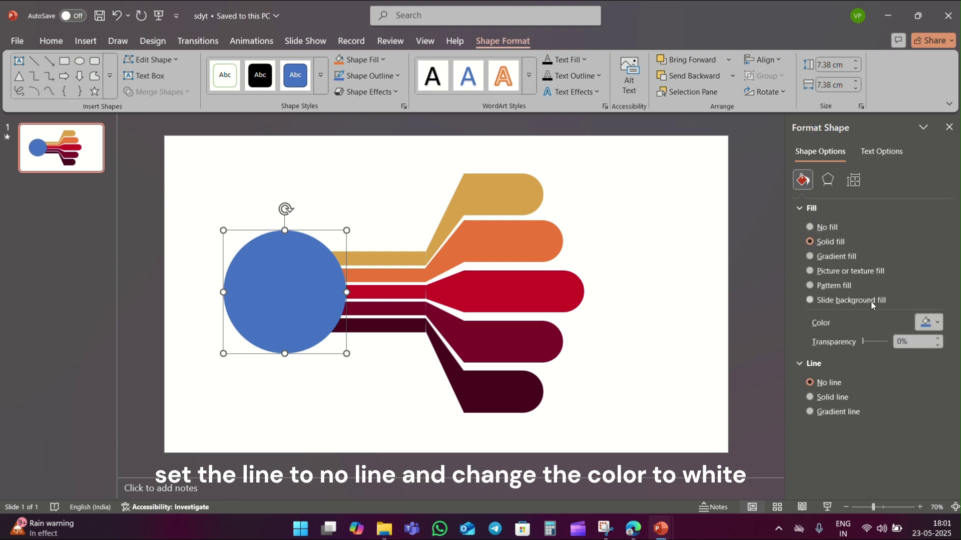
{"action": "left_click", "coordinate": [925, 323]}
{"action": "left_click", "coordinate": [798, 96]}
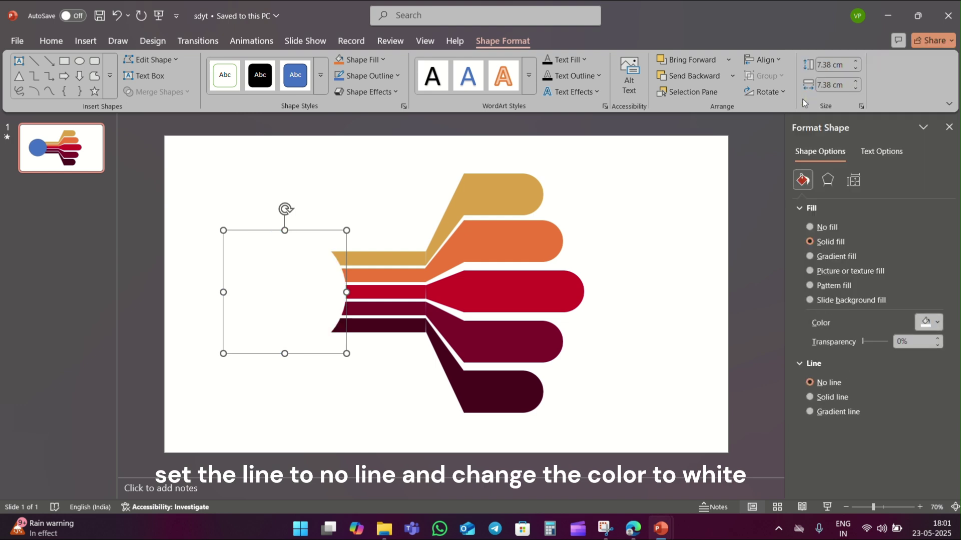
Step: Give the circle a top bevel 30 pt wide and 10 pt high
{"action": "left_click", "coordinate": [829, 182]}
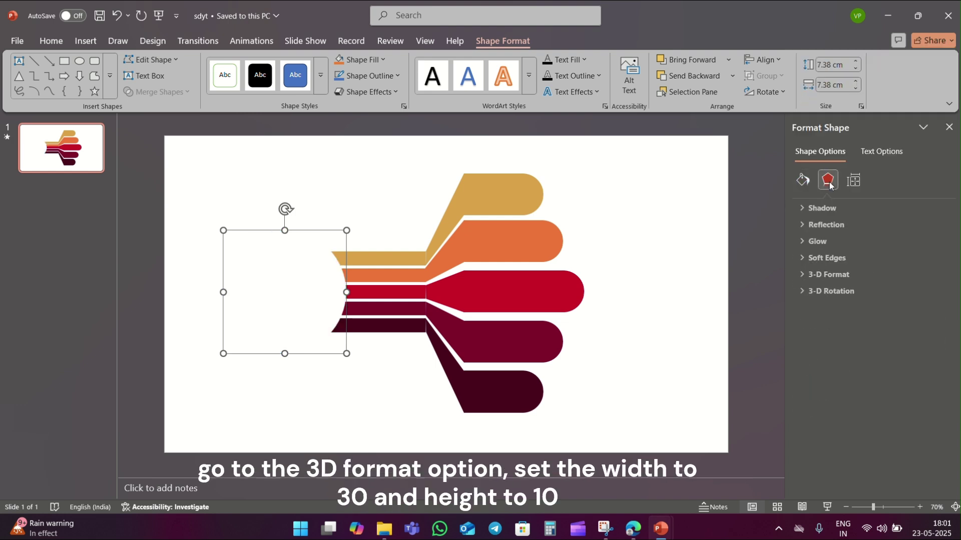
{"action": "left_click", "coordinate": [824, 274]}
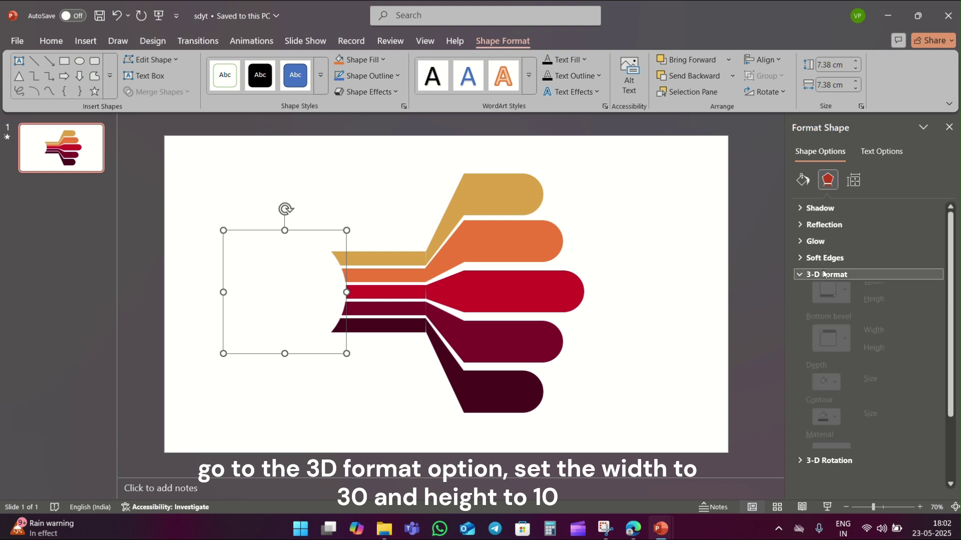
{"action": "left_click", "coordinate": [920, 304]}
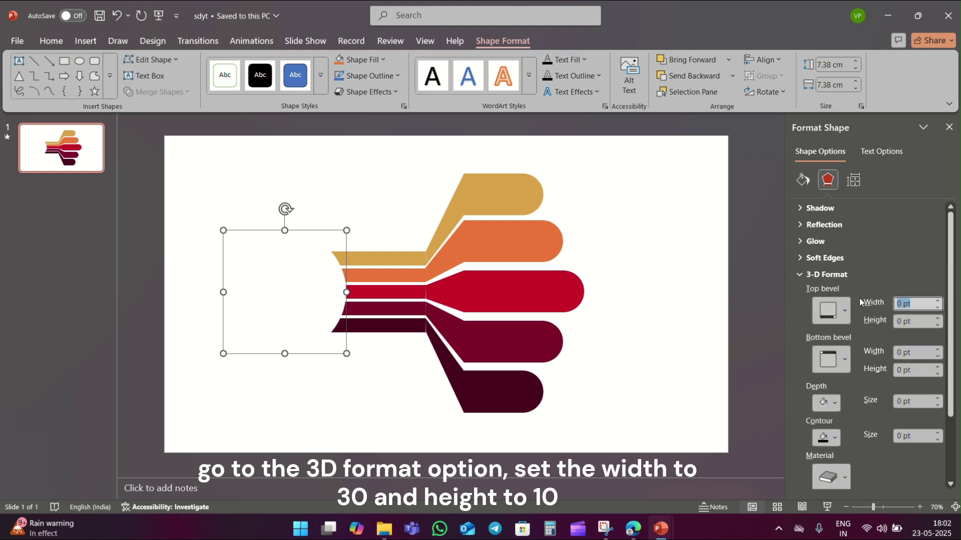
{"action": "type", "text": "30"}
{"action": "key", "text": "Tab"}
{"action": "type", "text": "10"}
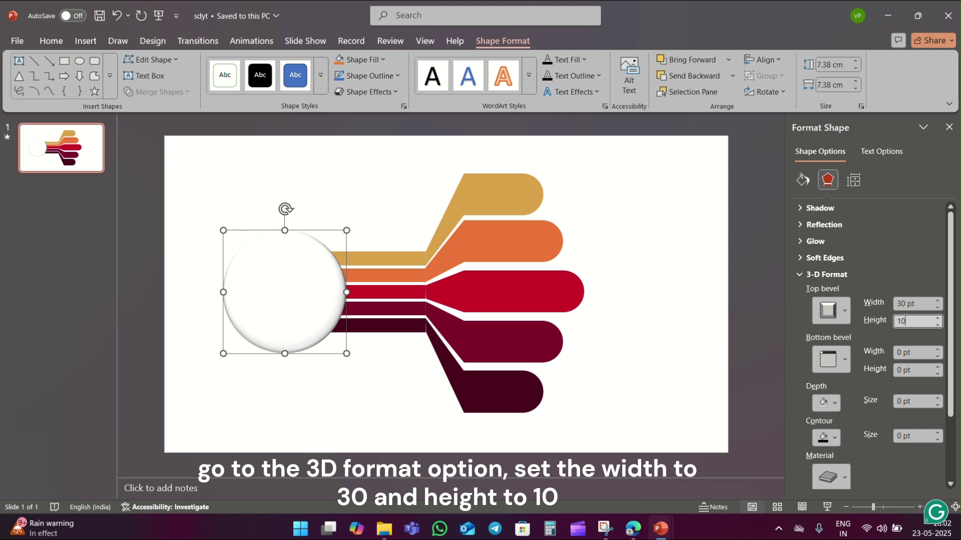
Step: Add a Center shadow preset with 20 pt blur and 3 pt distance
{"action": "left_click", "coordinate": [816, 211]}
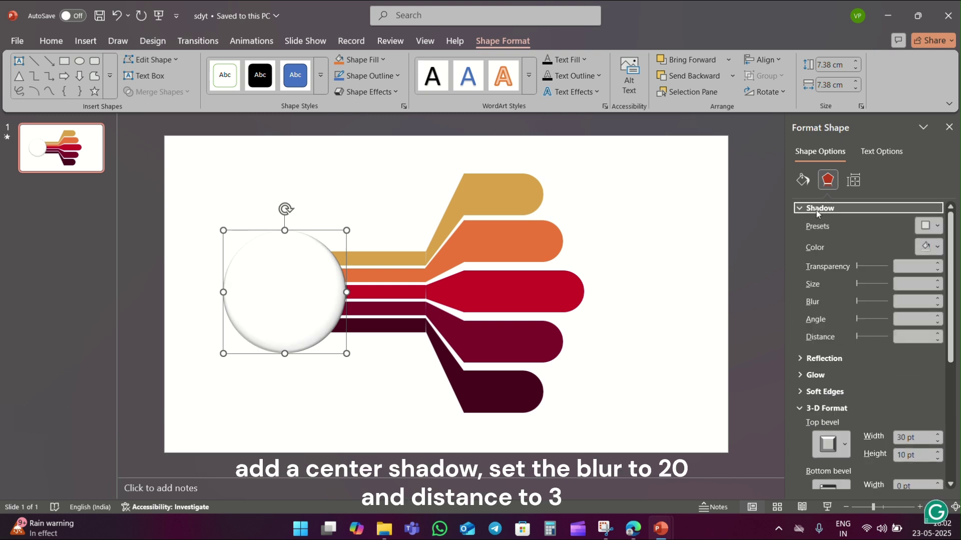
{"action": "left_click", "coordinate": [926, 228]}
{"action": "left_click", "coordinate": [904, 361]}
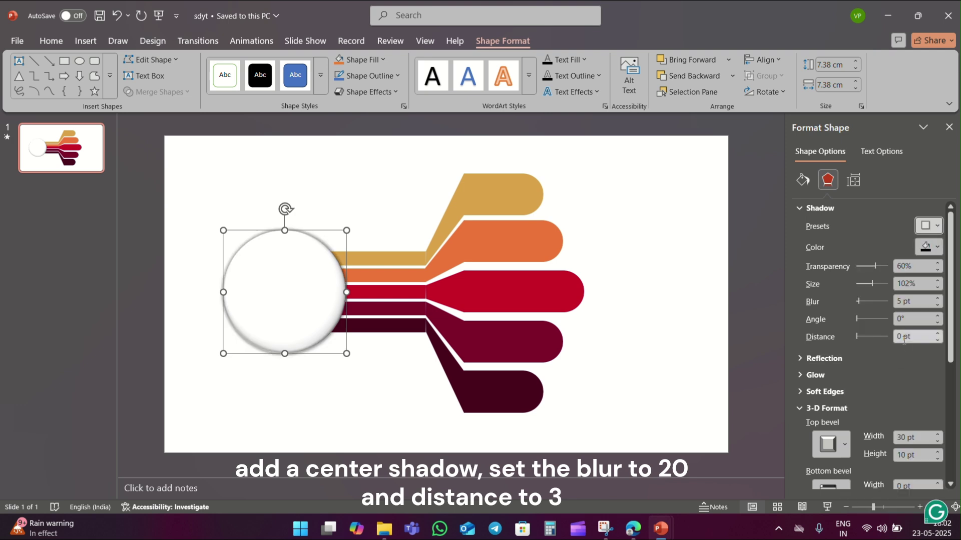
{"action": "triple_click", "coordinate": [908, 301]}
{"action": "type", "text": "20"}
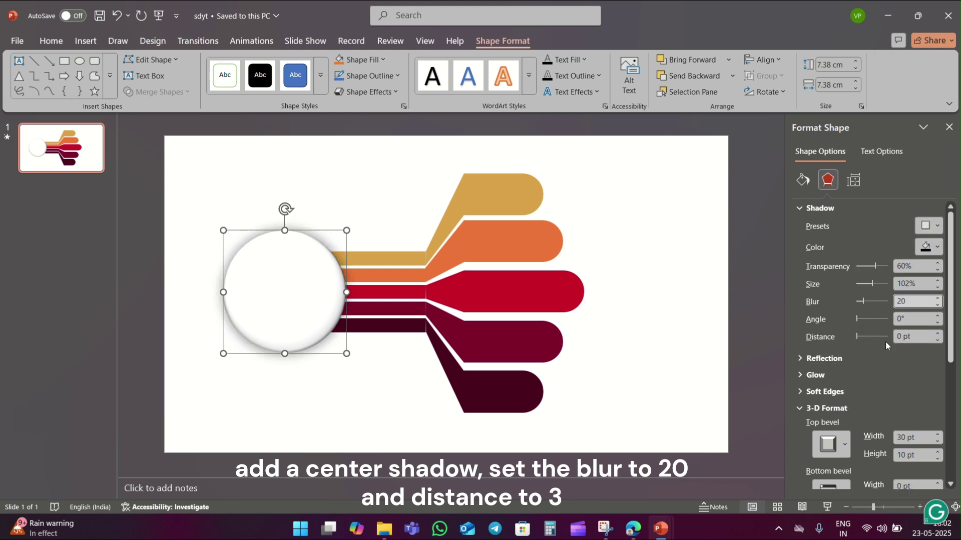
{"action": "triple_click", "coordinate": [913, 336]}
{"action": "type", "text": "3"}
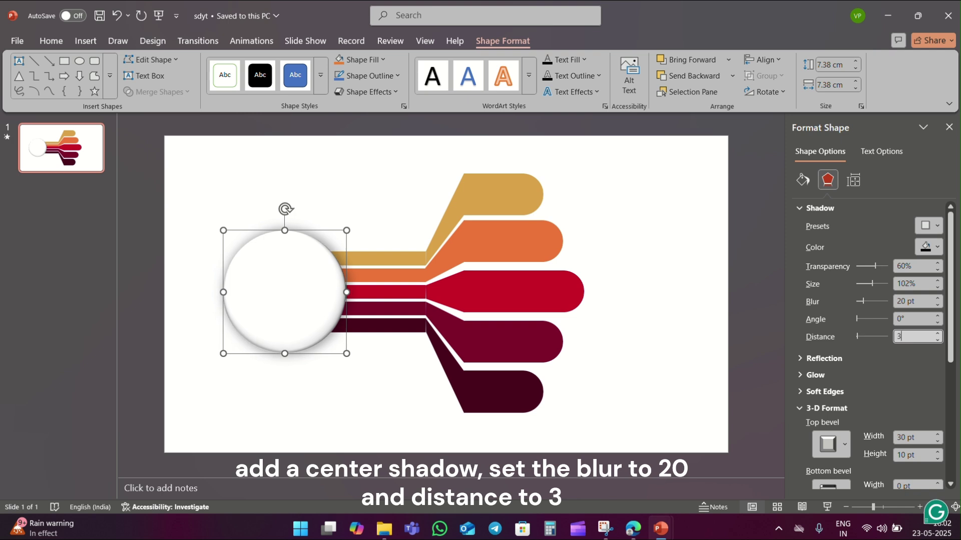
{"action": "left_click", "coordinate": [650, 300]}
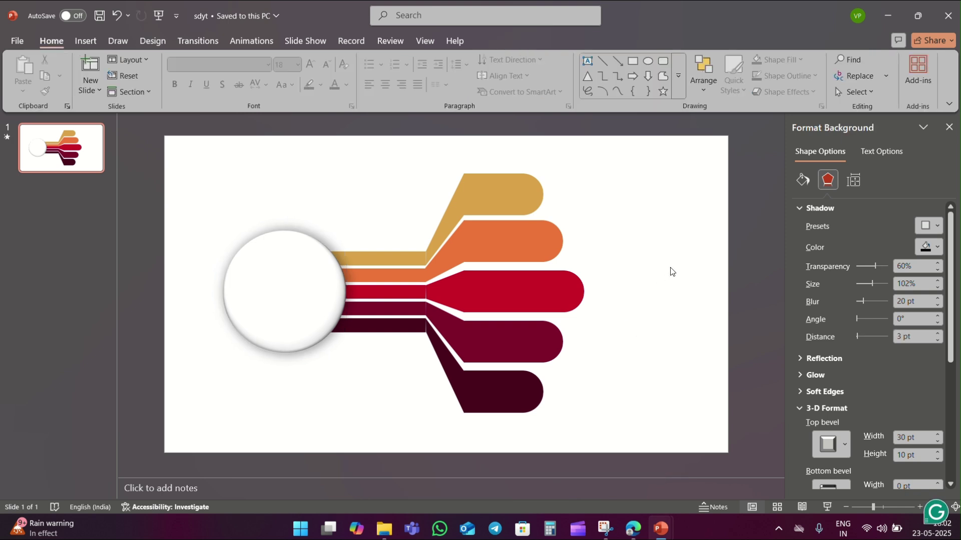
Step: Give the upper gold connector a two-stop gradient fill with a golden yellow stop
{"action": "left_click", "coordinate": [453, 220]}
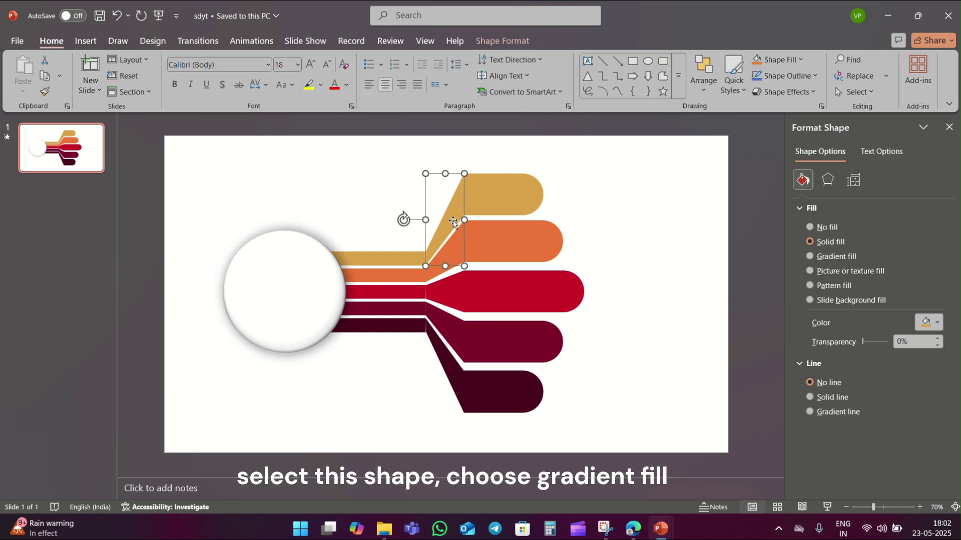
{"action": "left_click", "coordinate": [818, 258]}
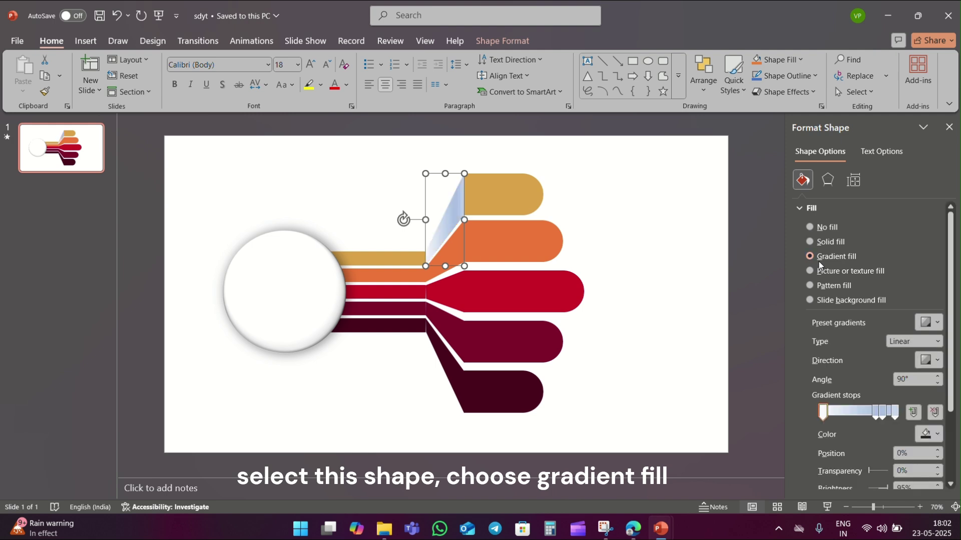
{"action": "left_click", "coordinate": [877, 414]}
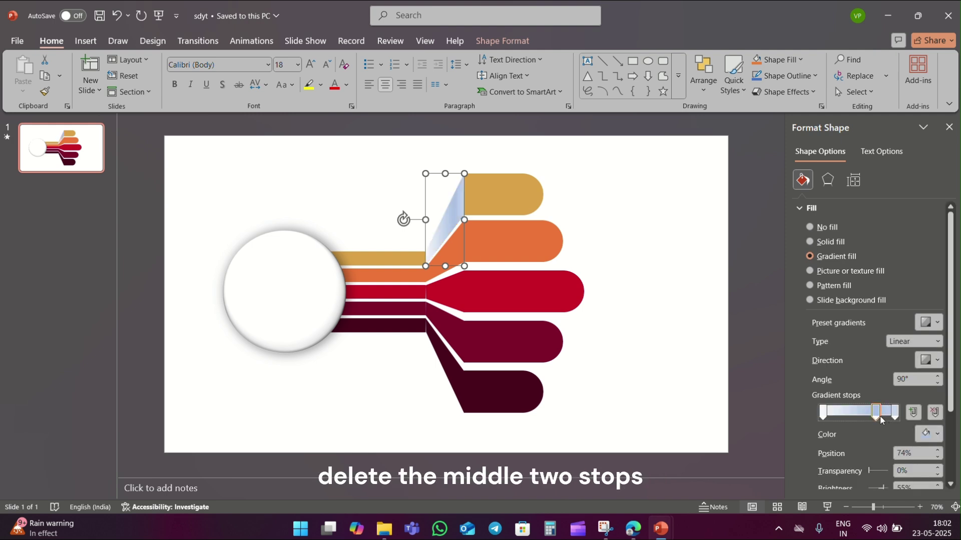
{"action": "key", "text": "Delete"}
{"action": "left_click", "coordinate": [891, 418]}
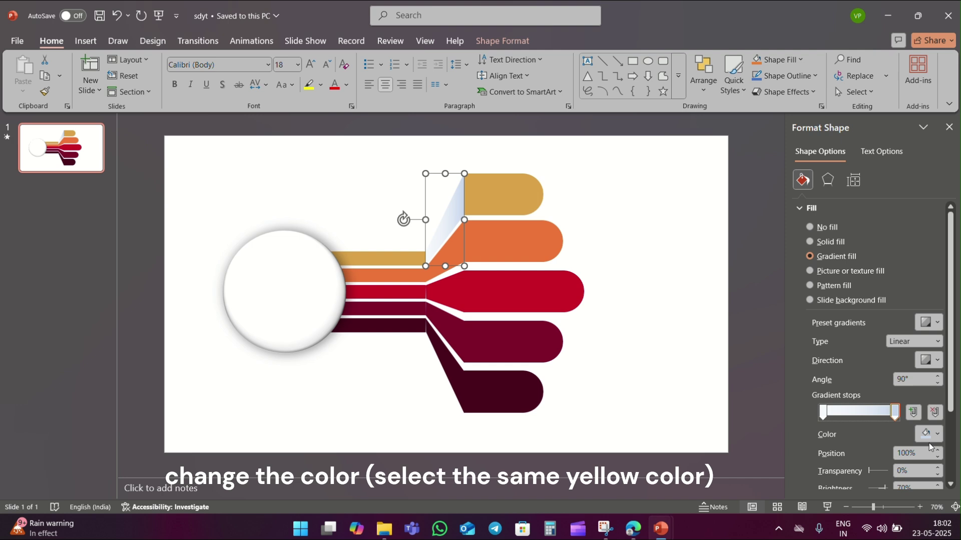
{"action": "left_click", "coordinate": [928, 434]}
{"action": "left_click", "coordinate": [869, 381]}
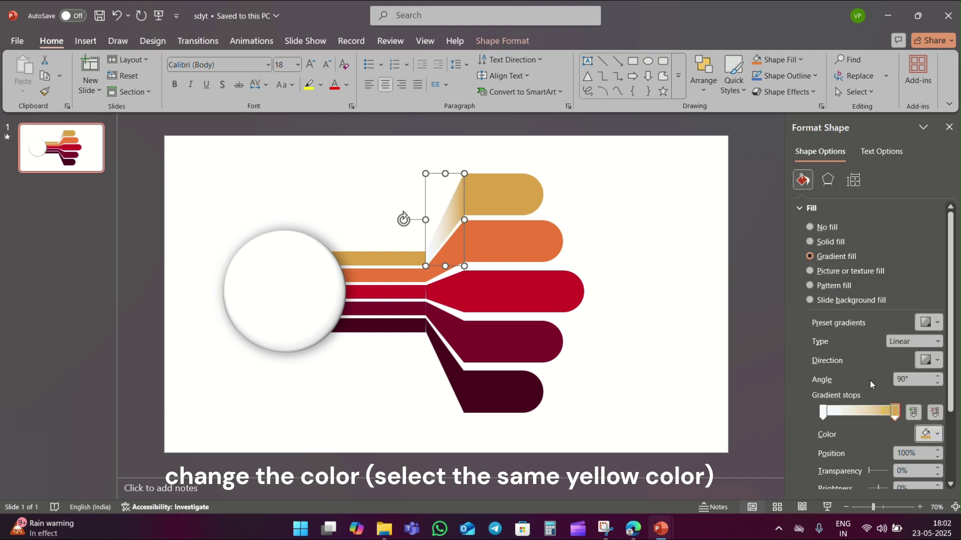
{"action": "left_click_drag", "start_coordinate": [823, 412], "coordinate": [894, 411]}
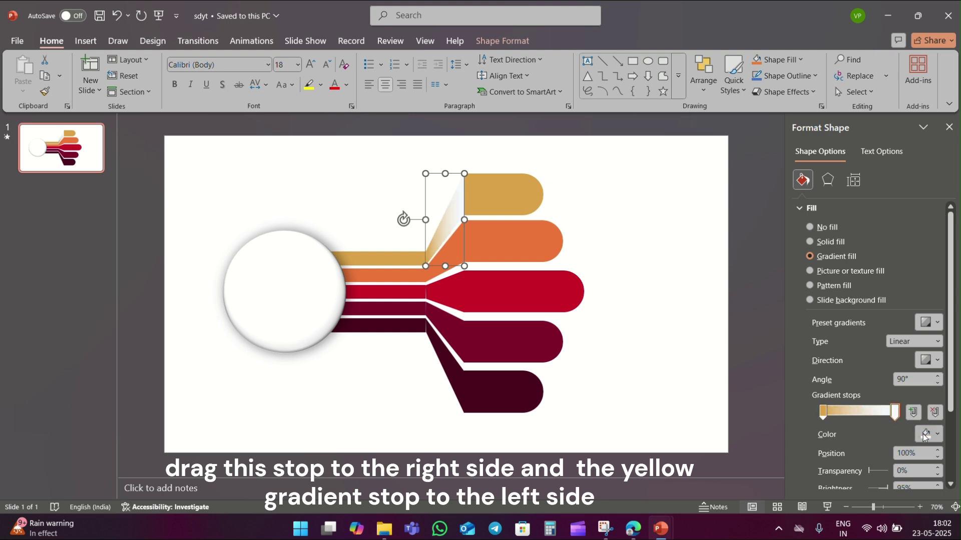
Step: Set the gradient stops to gold, lightening one to #E8C58C
{"action": "left_click", "coordinate": [930, 434]}
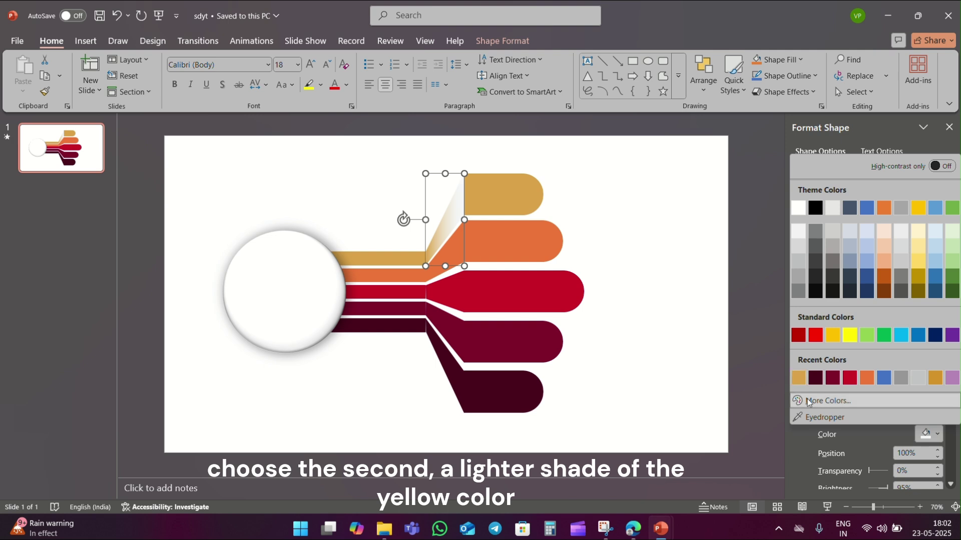
{"action": "left_click", "coordinate": [798, 378]}
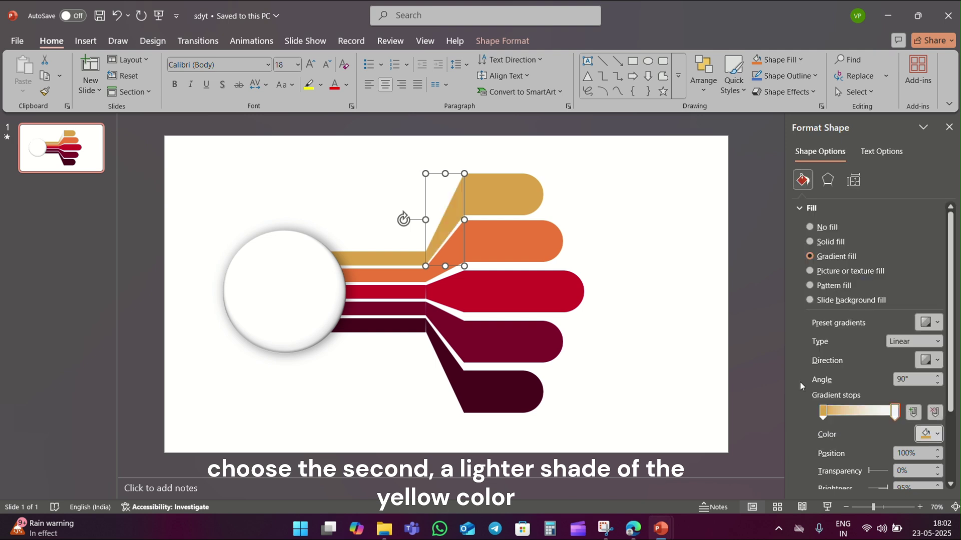
{"action": "left_click", "coordinate": [929, 433]}
{"action": "left_click", "coordinate": [873, 403]}
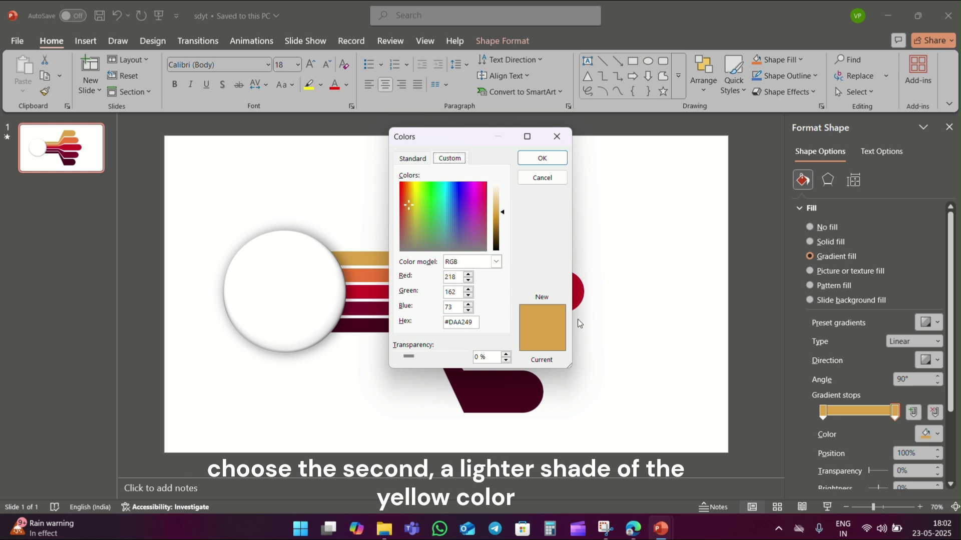
{"action": "left_click_drag", "start_coordinate": [502, 214], "coordinate": [502, 205]}
{"action": "left_click", "coordinate": [538, 157]}
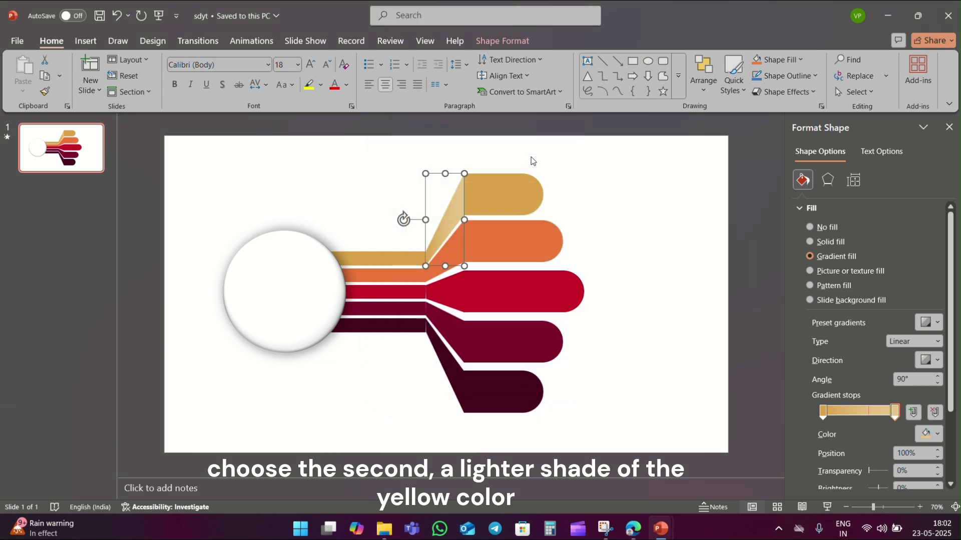
{"action": "left_click", "coordinate": [429, 272]}
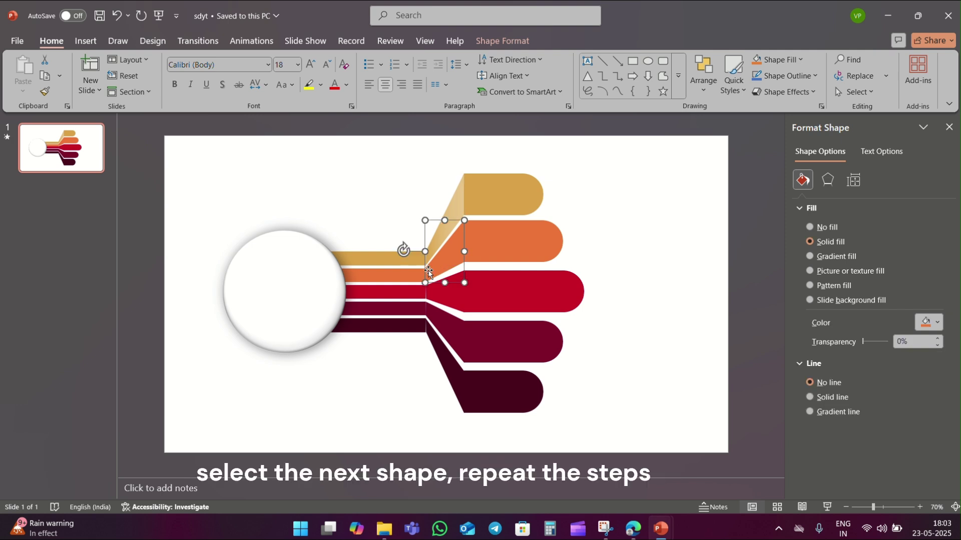
Step: Give the second connector a gradient fill with both stops orange
{"action": "left_click", "coordinate": [831, 257]}
{"action": "left_click", "coordinate": [930, 434]}
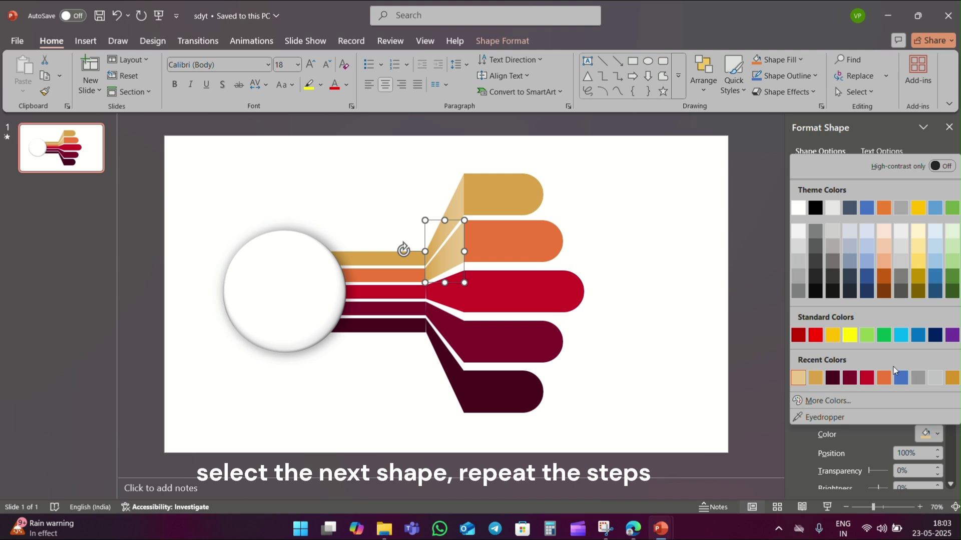
{"action": "left_click", "coordinate": [885, 378]}
{"action": "left_click", "coordinate": [823, 409]}
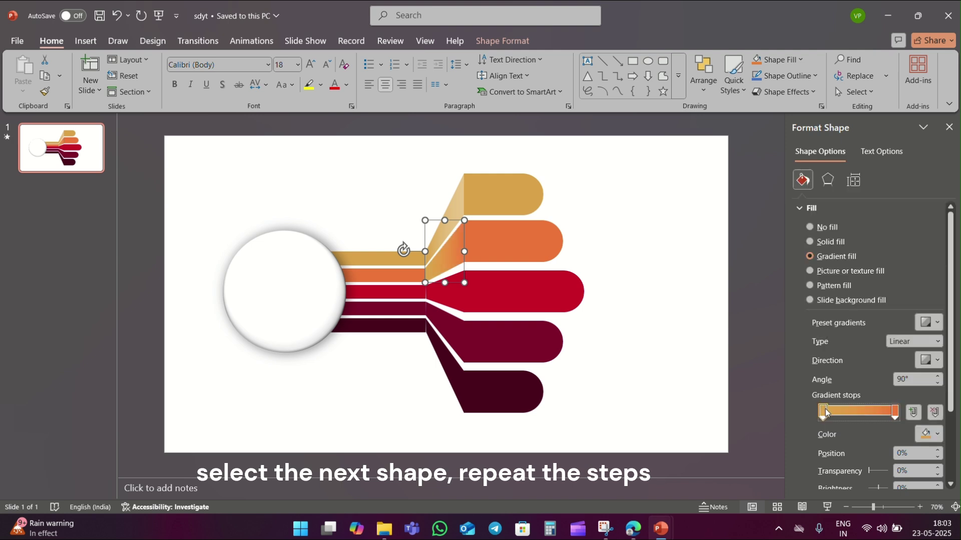
{"action": "left_click", "coordinate": [929, 434]}
{"action": "left_click", "coordinate": [798, 378]}
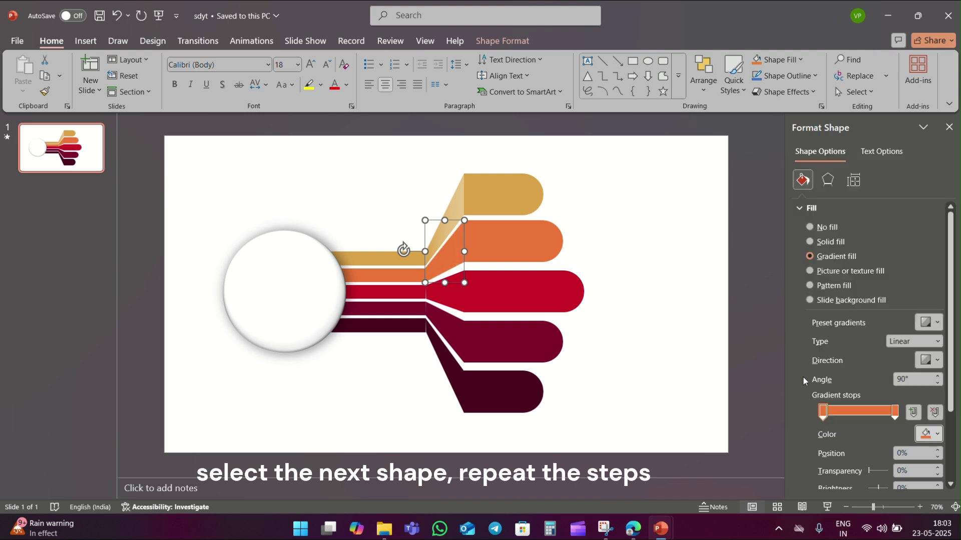
Step: Lighten the right gradient stop to #F2976A
{"action": "left_click", "coordinate": [894, 411]}
{"action": "left_click", "coordinate": [930, 434]}
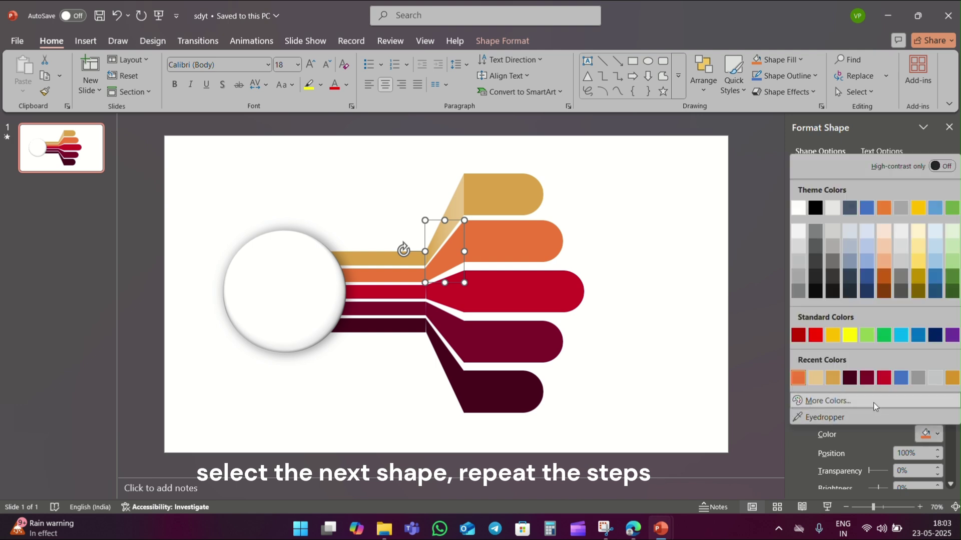
{"action": "left_click", "coordinate": [823, 400]}
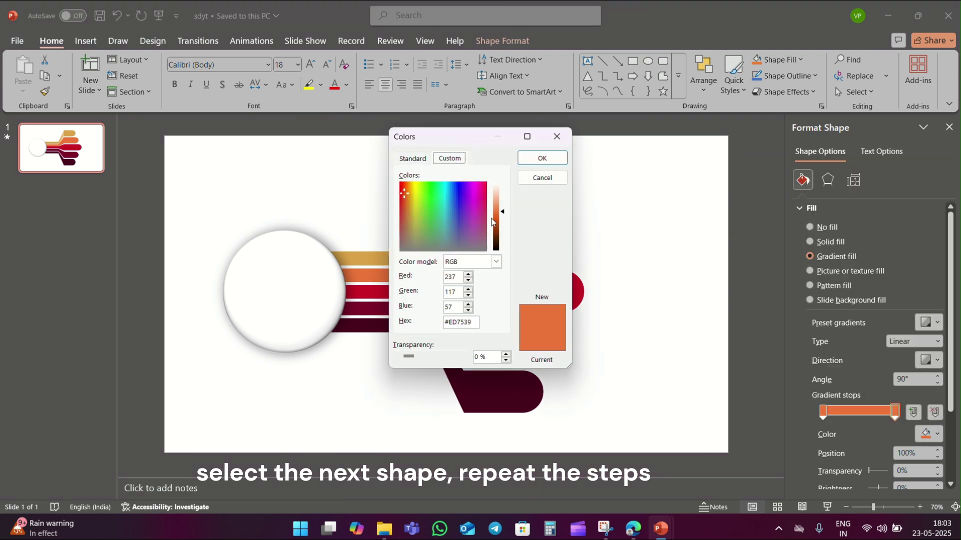
{"action": "left_click_drag", "start_coordinate": [504, 216], "coordinate": [503, 204]}
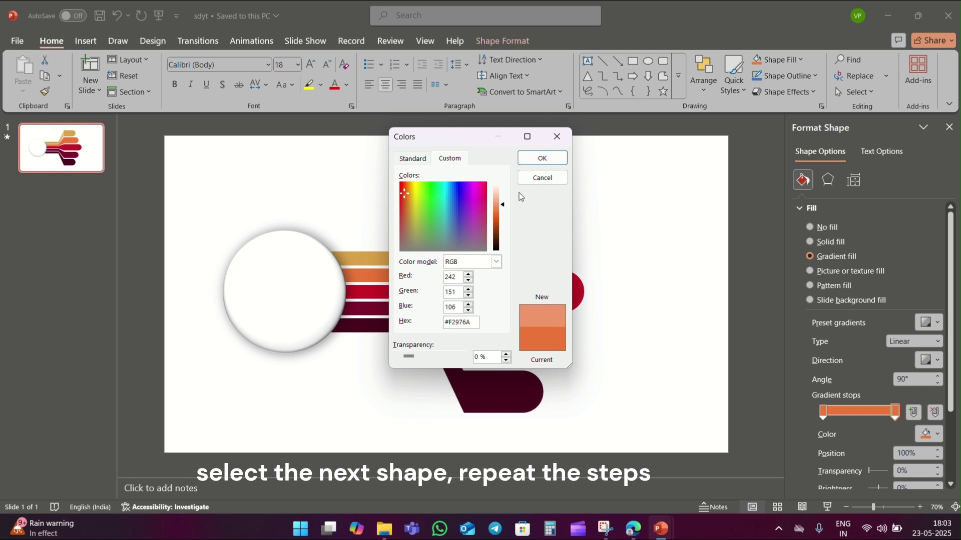
{"action": "left_click", "coordinate": [527, 162]}
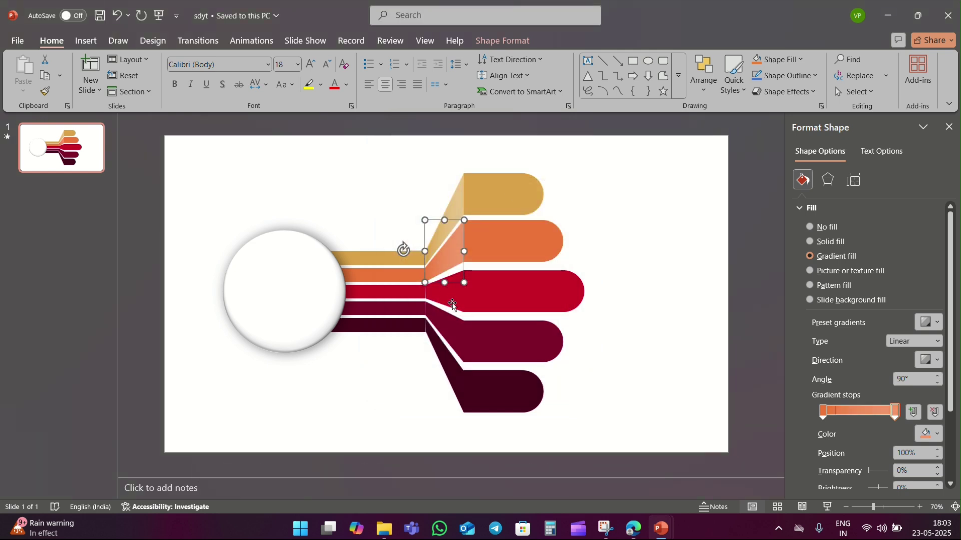
{"action": "left_click", "coordinate": [445, 291]}
Step: Give the middle connector a gradient fill with both stops red
{"action": "left_click", "coordinate": [828, 256]}
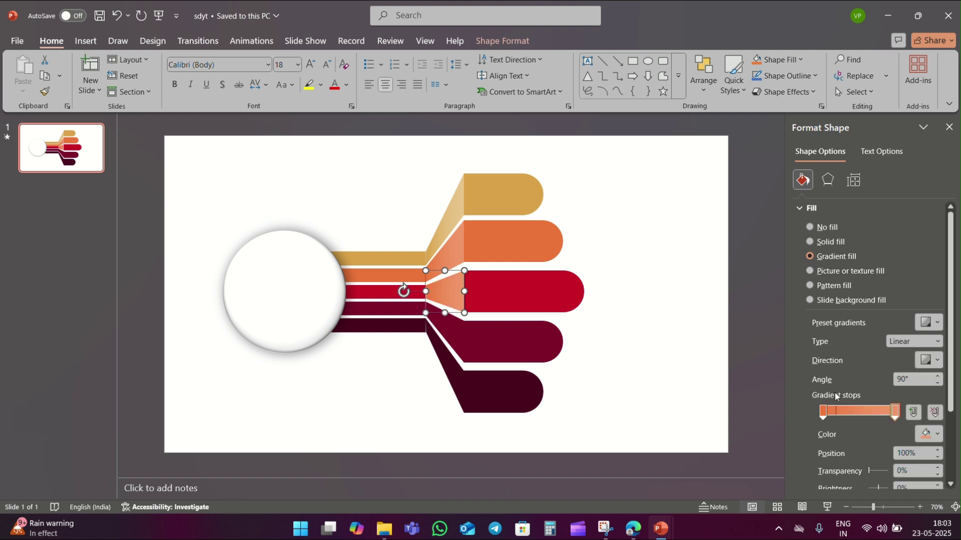
{"action": "left_click", "coordinate": [919, 436]}
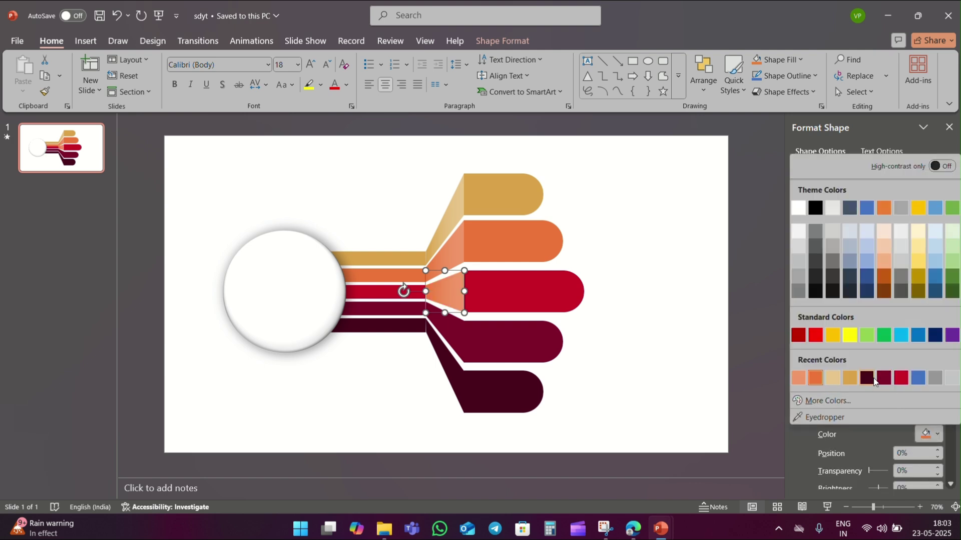
{"action": "left_click", "coordinate": [901, 378]}
{"action": "left_click", "coordinate": [893, 411]}
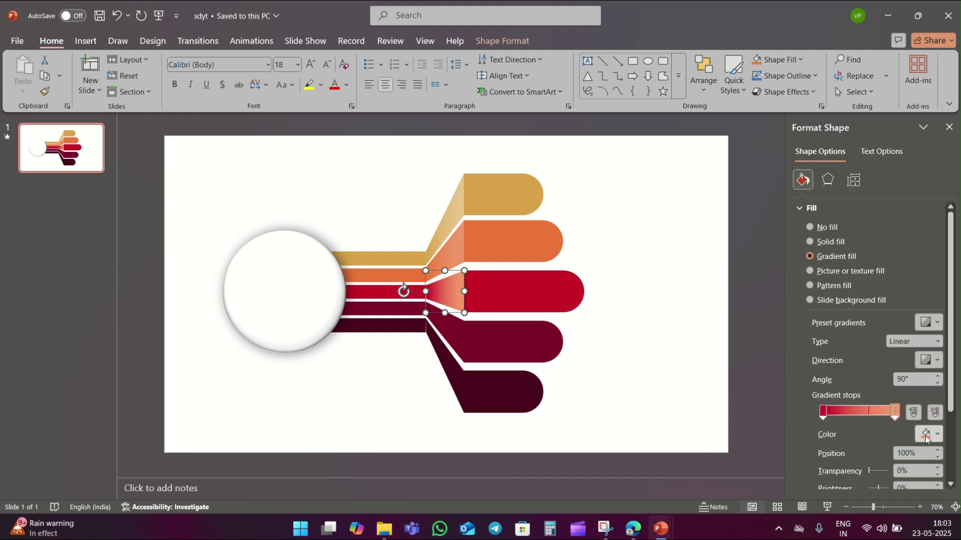
{"action": "left_click", "coordinate": [925, 434]}
{"action": "left_click", "coordinate": [799, 378]}
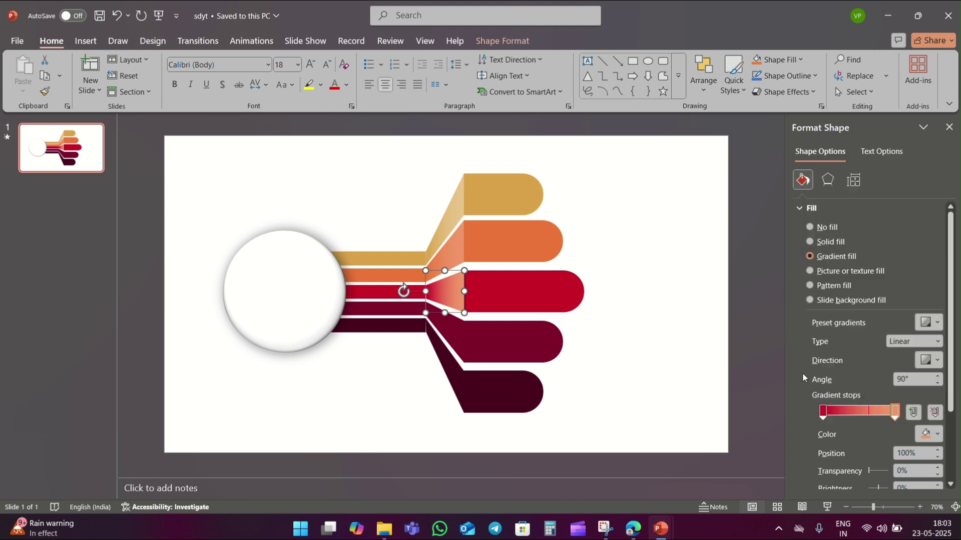
Step: Lighten the right gradient stop to a pinkish red, #FF375D
{"action": "left_click", "coordinate": [925, 435]}
{"action": "left_click", "coordinate": [859, 406]}
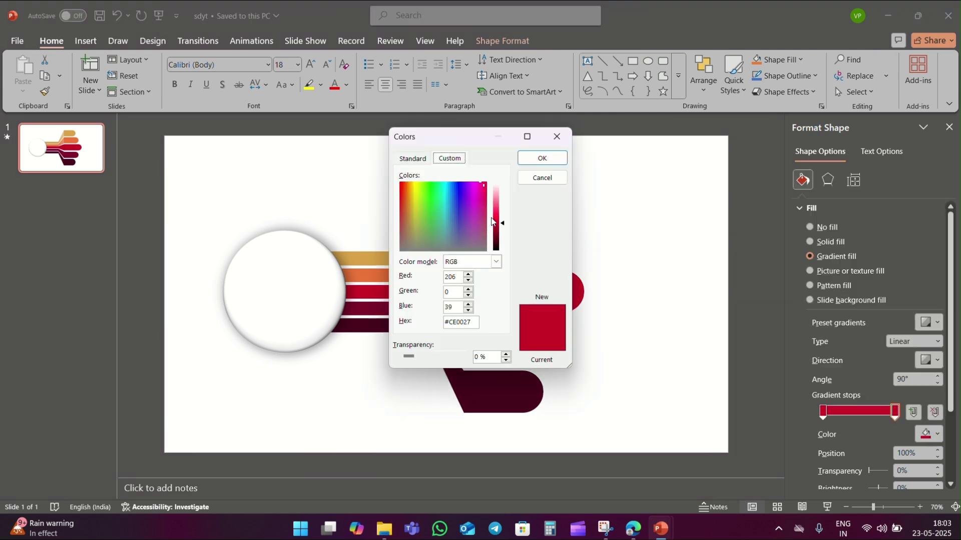
{"action": "left_click_drag", "start_coordinate": [503, 226], "coordinate": [504, 211]}
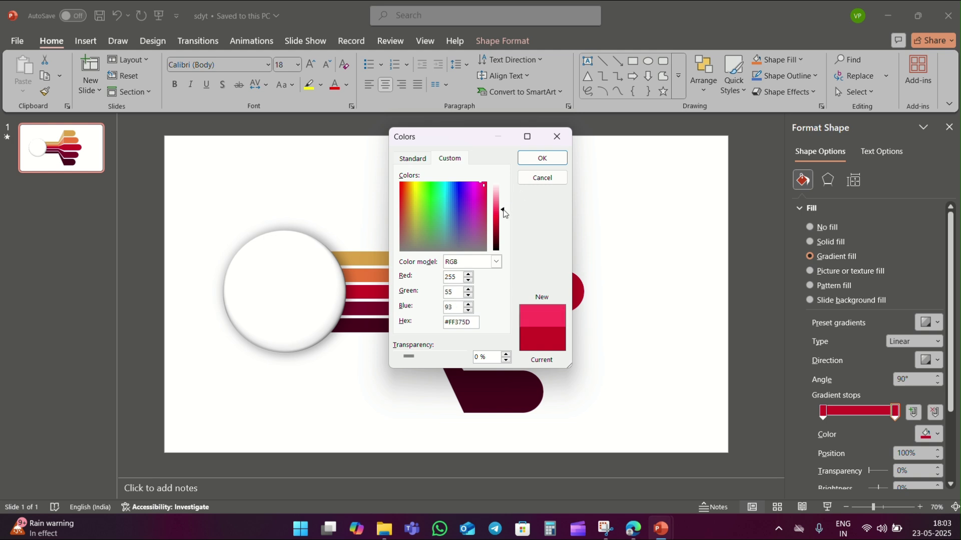
{"action": "left_click", "coordinate": [542, 158]}
{"action": "left_click", "coordinate": [453, 328]}
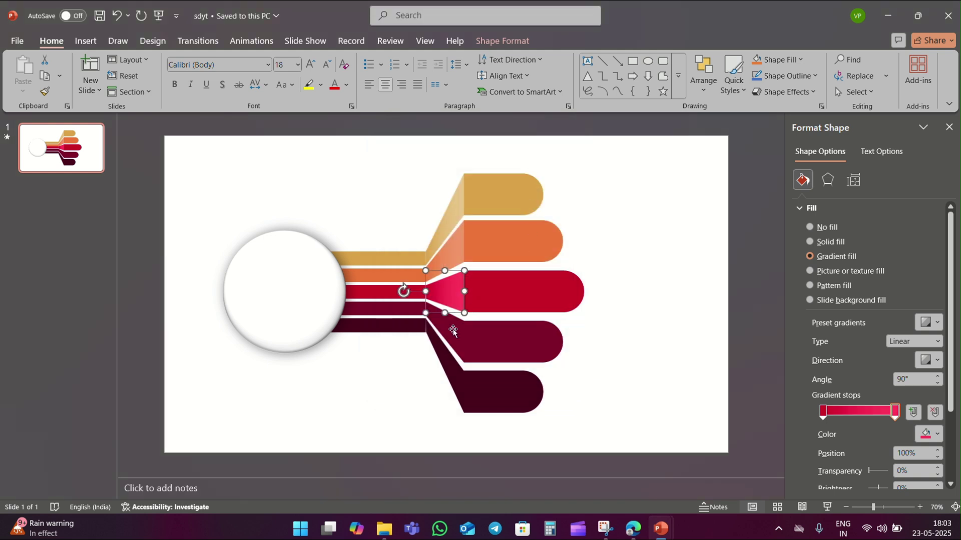
Step: Give the fourth connector a gradient fill with both stops dark red
{"action": "left_click", "coordinate": [849, 256]}
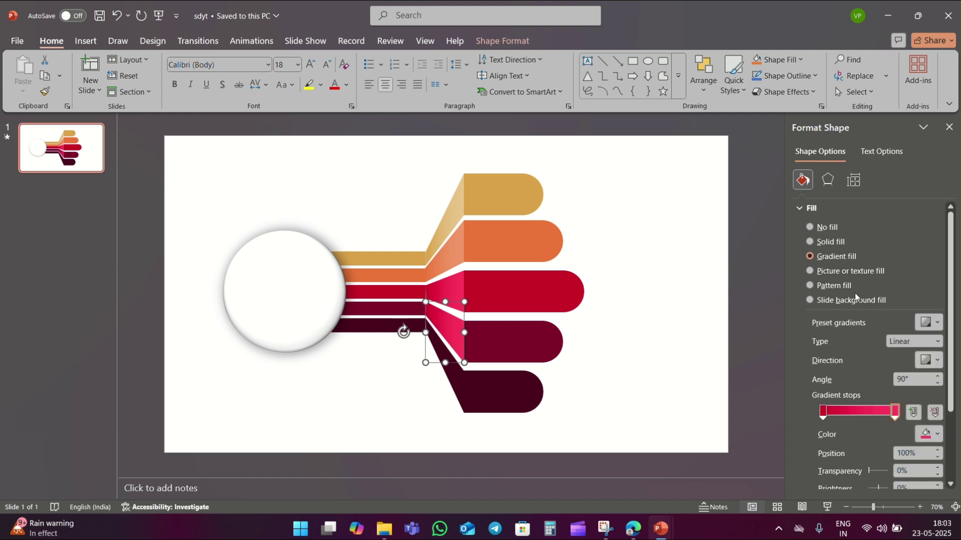
{"action": "left_click", "coordinate": [931, 434]}
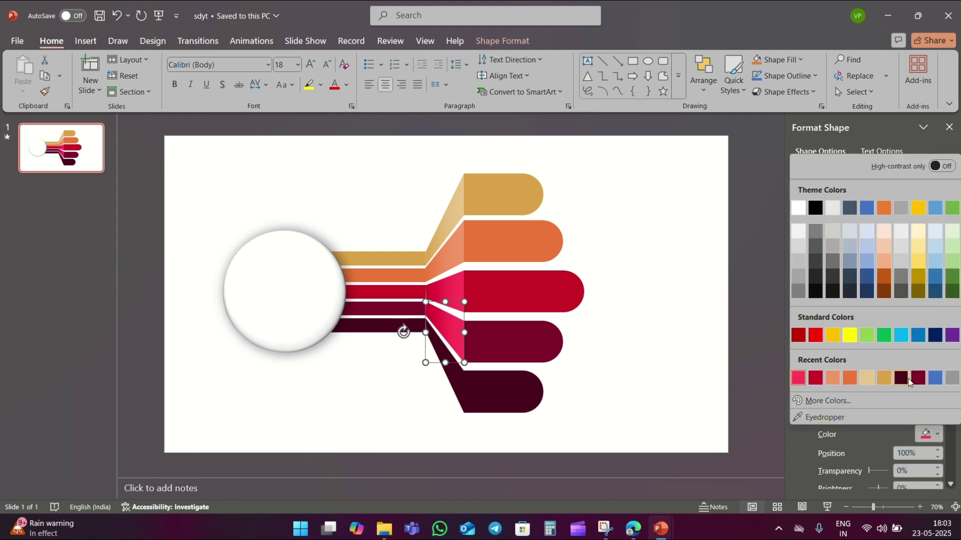
{"action": "left_click", "coordinate": [917, 379]}
{"action": "left_click", "coordinate": [822, 415]}
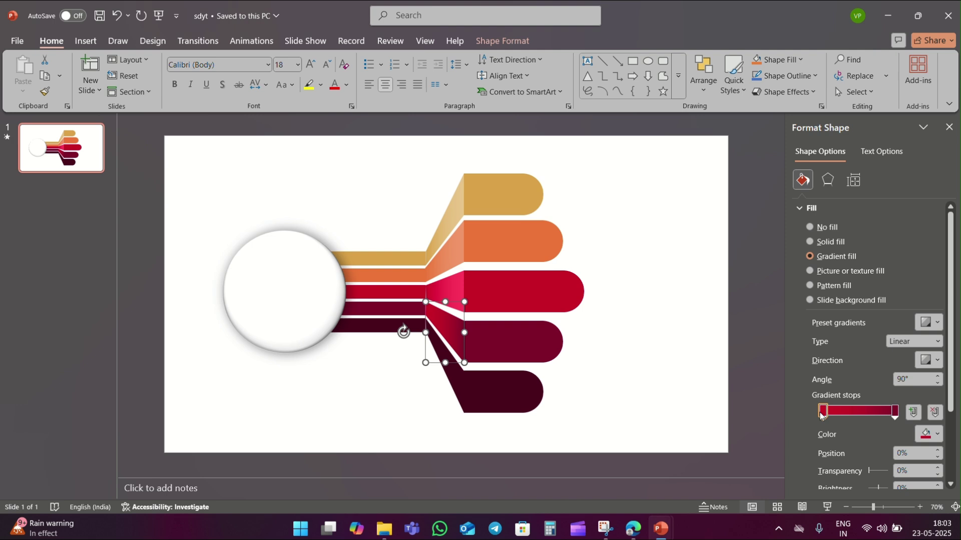
{"action": "left_click", "coordinate": [931, 434]}
{"action": "left_click", "coordinate": [799, 378]}
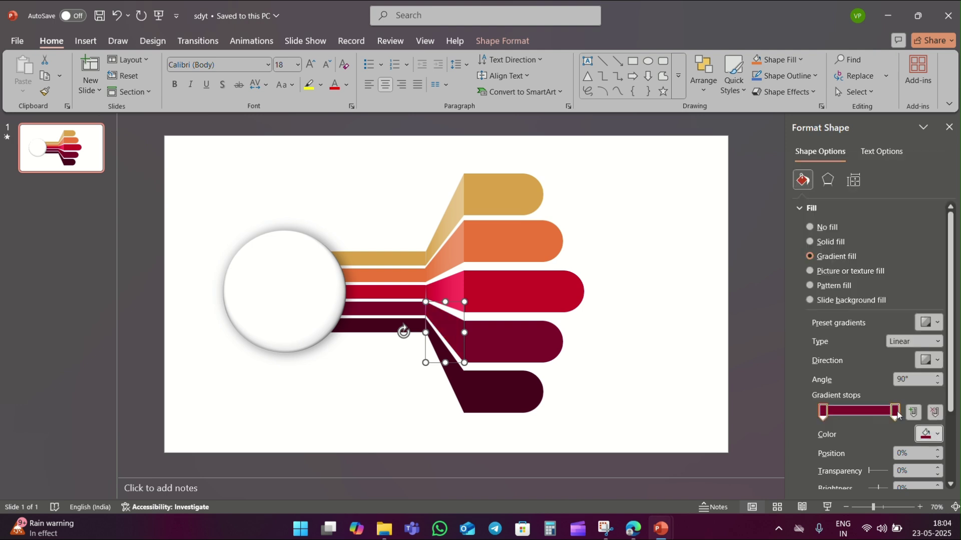
Step: Brighten the right gradient stop to a lighter crimson, #7F0329
{"action": "left_click", "coordinate": [896, 412]}
{"action": "left_click", "coordinate": [930, 435]}
{"action": "left_click", "coordinate": [878, 404]}
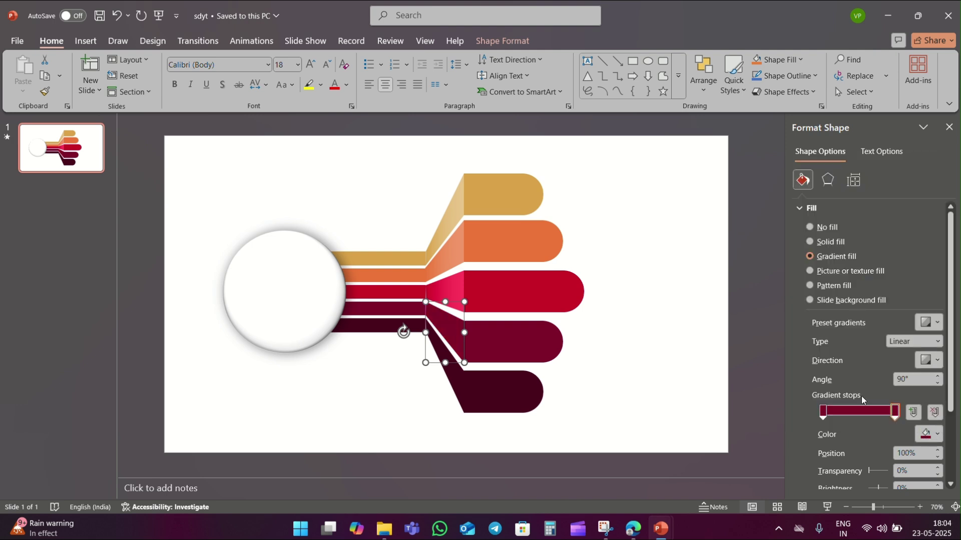
{"action": "left_click_drag", "start_coordinate": [504, 233], "coordinate": [503, 220]}
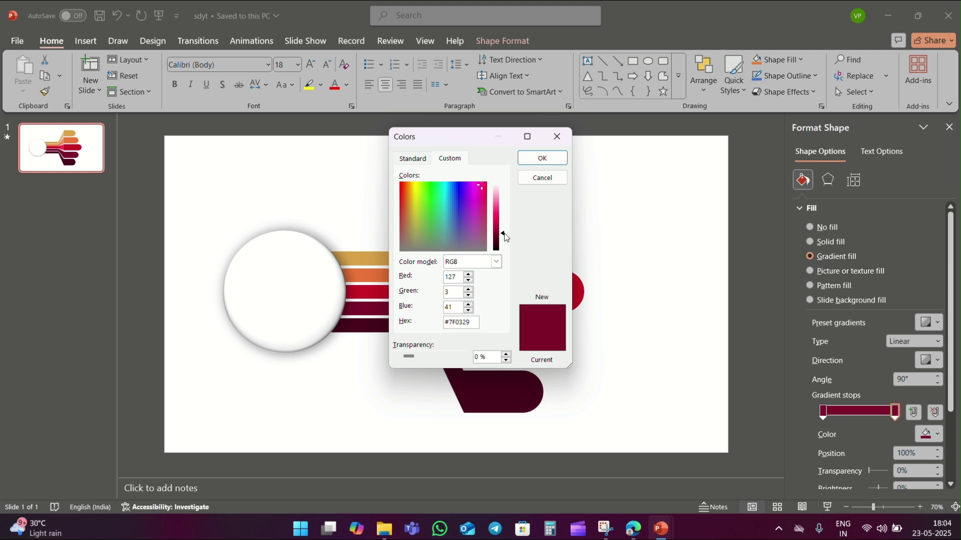
{"action": "left_click", "coordinate": [542, 158]}
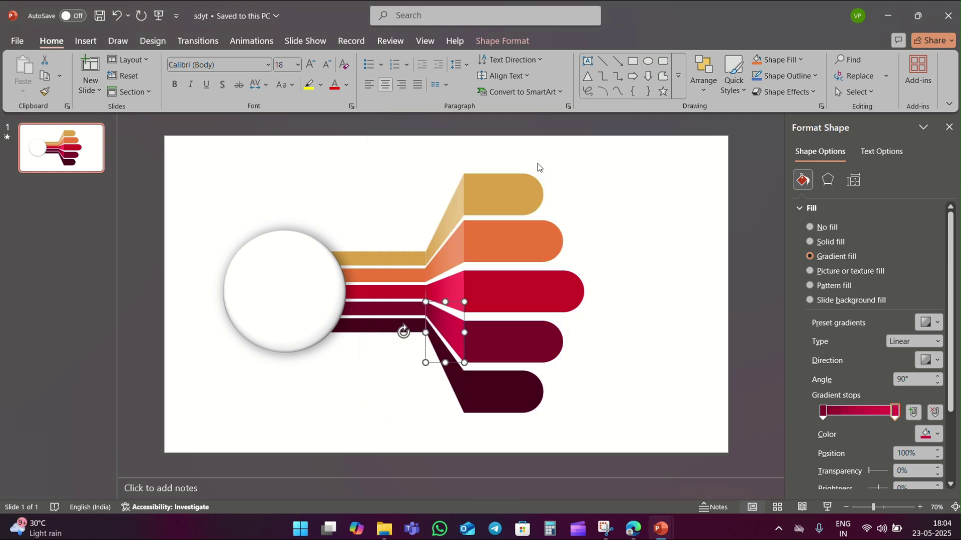
Step: Give the bottom connector a gradient fill with its left stop set to darkest maroon
{"action": "left_click", "coordinate": [453, 383]}
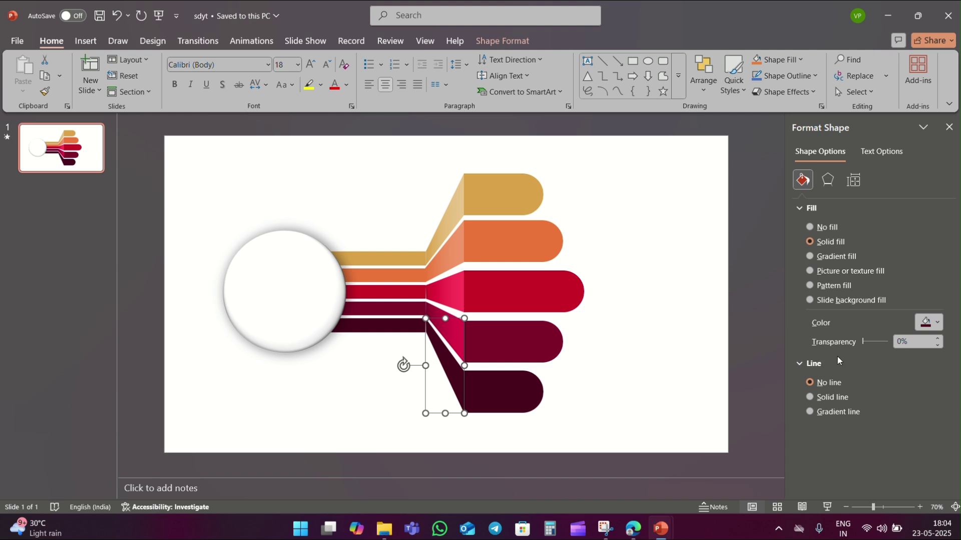
{"action": "left_click", "coordinate": [841, 259]}
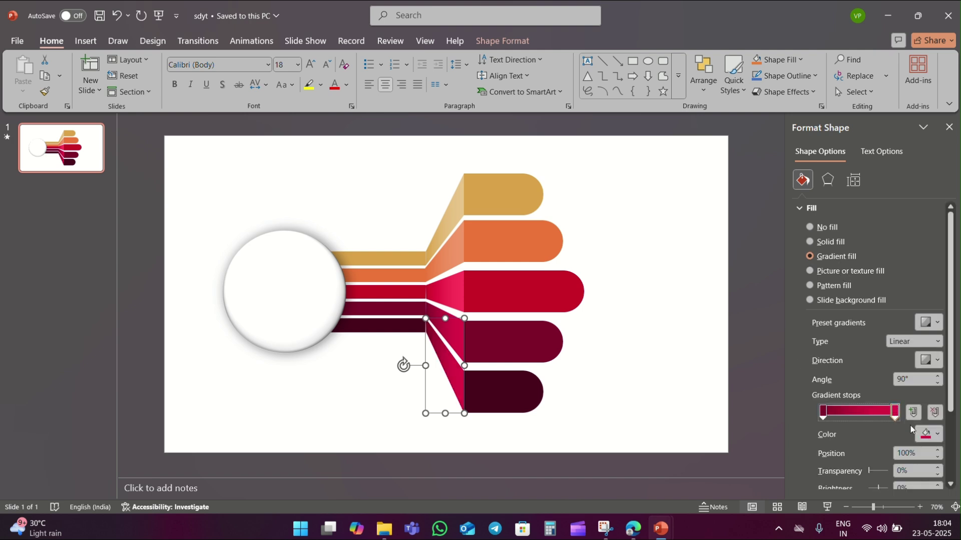
{"action": "left_click", "coordinate": [930, 434]}
{"action": "left_click", "coordinate": [933, 383]}
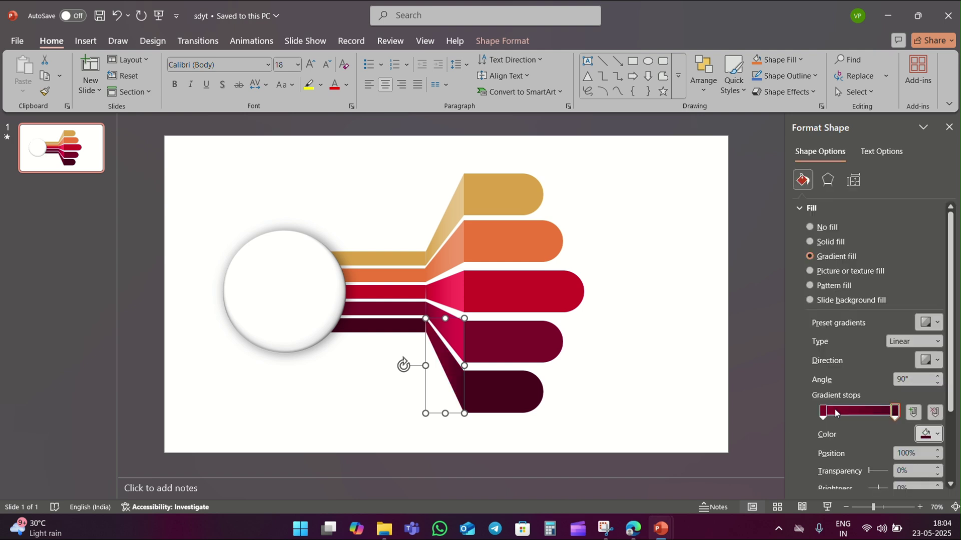
{"action": "left_click", "coordinate": [822, 411]}
{"action": "left_click", "coordinate": [930, 434]}
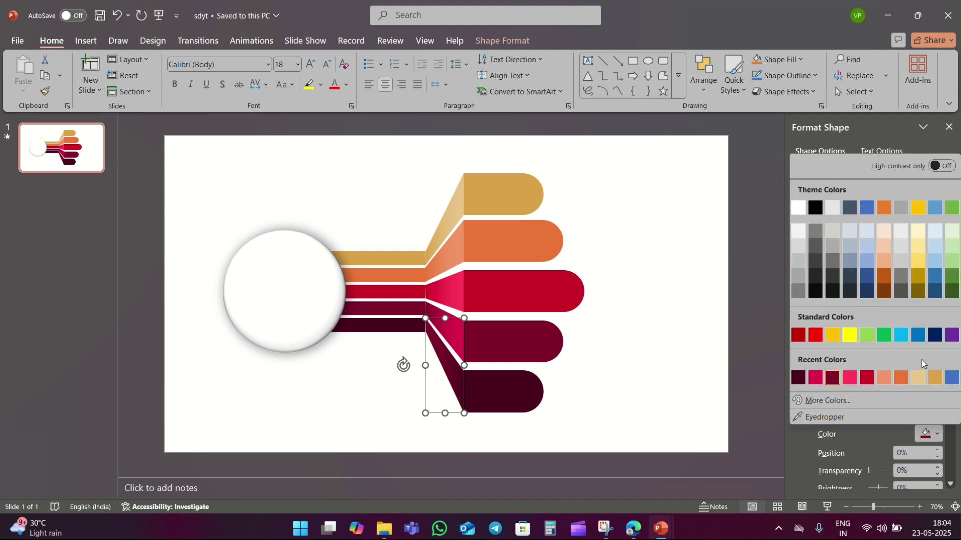
{"action": "left_click", "coordinate": [798, 378]}
Step: Brighten the right gradient stop to wine red #96083B
{"action": "left_click", "coordinate": [895, 411]}
{"action": "left_click", "coordinate": [930, 433]}
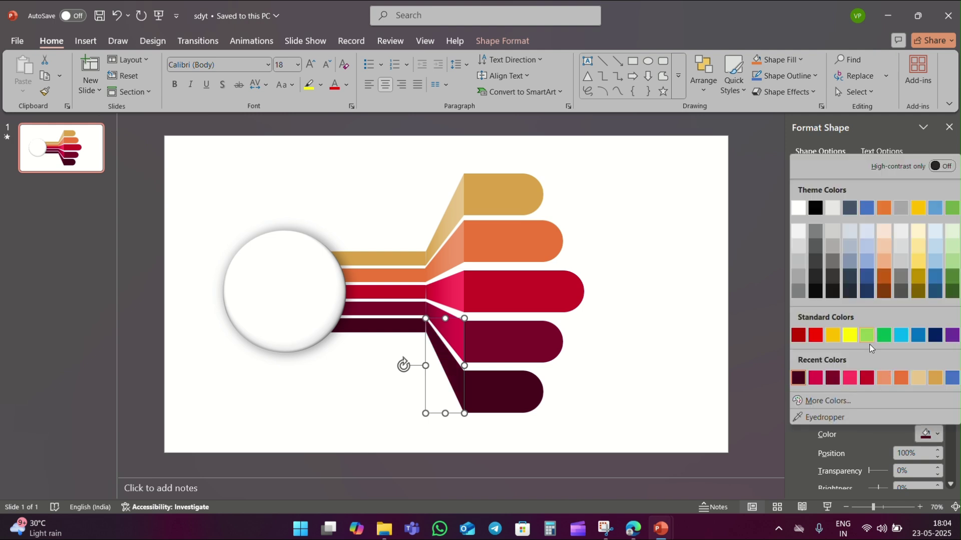
{"action": "left_click", "coordinate": [821, 399]}
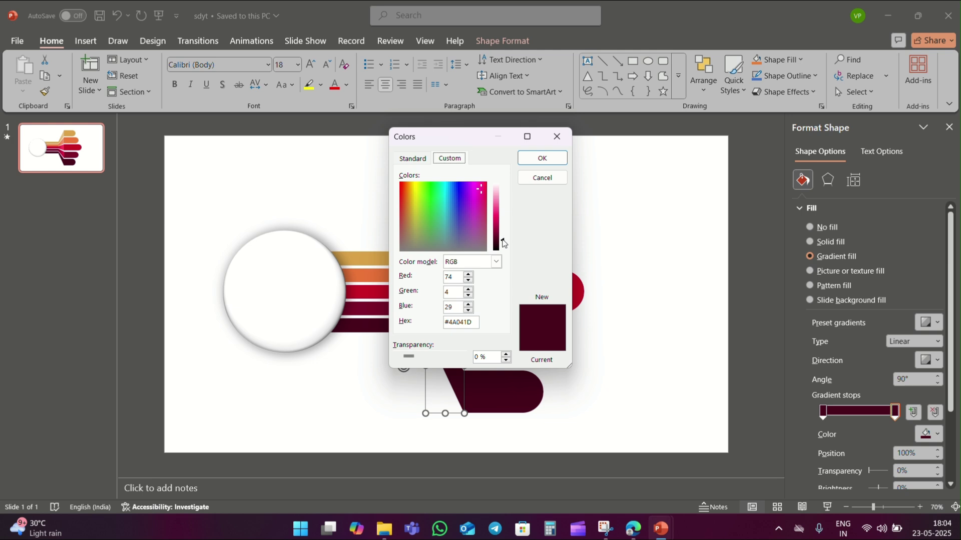
{"action": "left_click_drag", "start_coordinate": [503, 243], "coordinate": [504, 233]}
{"action": "left_click", "coordinate": [542, 158]}
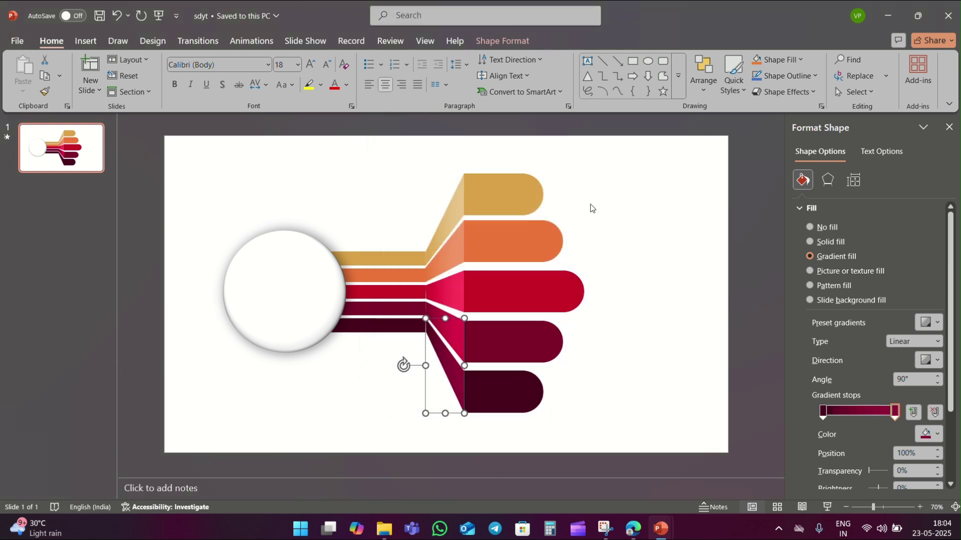
Step: Select all five rounded bands, from the top gold to the bottom maroon
{"action": "left_click", "coordinate": [660, 272]}
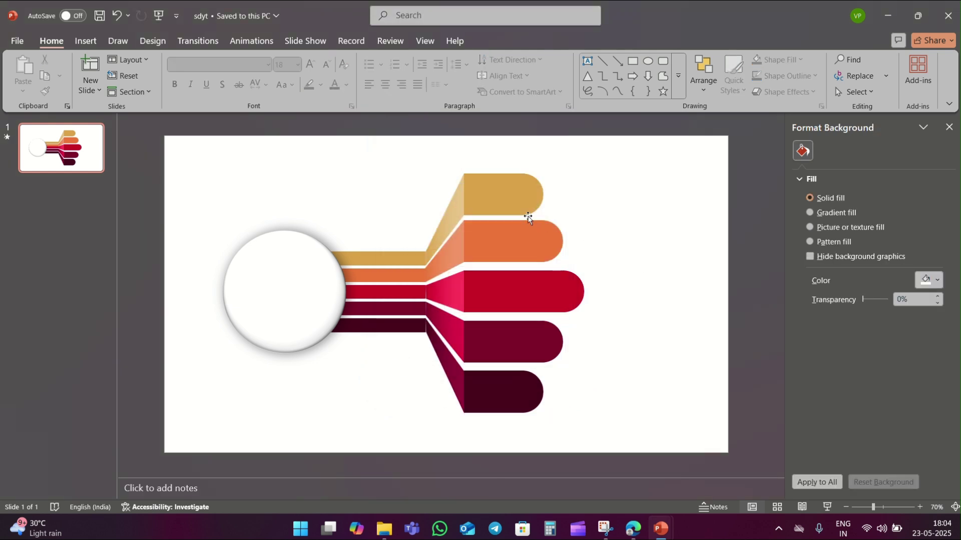
{"action": "left_click", "coordinate": [531, 200]}
{"action": "left_click", "coordinate": [536, 232], "text": "shift"}
{"action": "left_click", "coordinate": [548, 290], "text": "shift"}
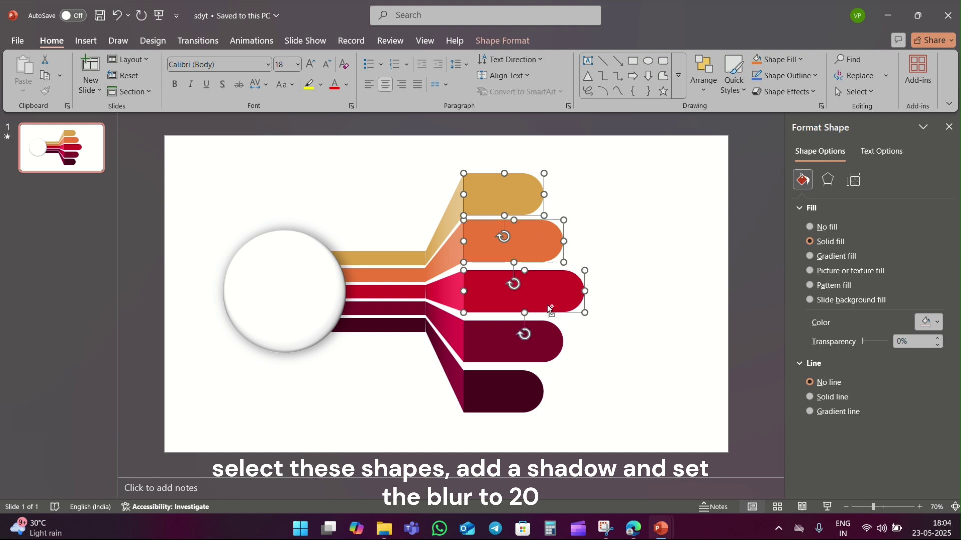
{"action": "left_click", "coordinate": [546, 344], "text": "shift"}
{"action": "left_click", "coordinate": [517, 402], "text": "shift"}
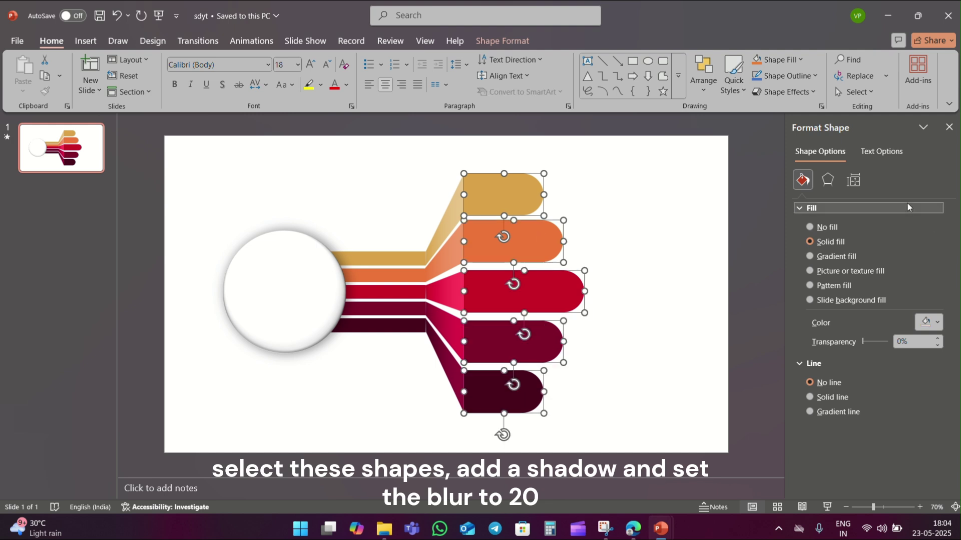
Step: Apply an outer shadow preset to the bands and raise its blur to 20
{"action": "left_click", "coordinate": [827, 180]}
{"action": "left_click", "coordinate": [928, 226]}
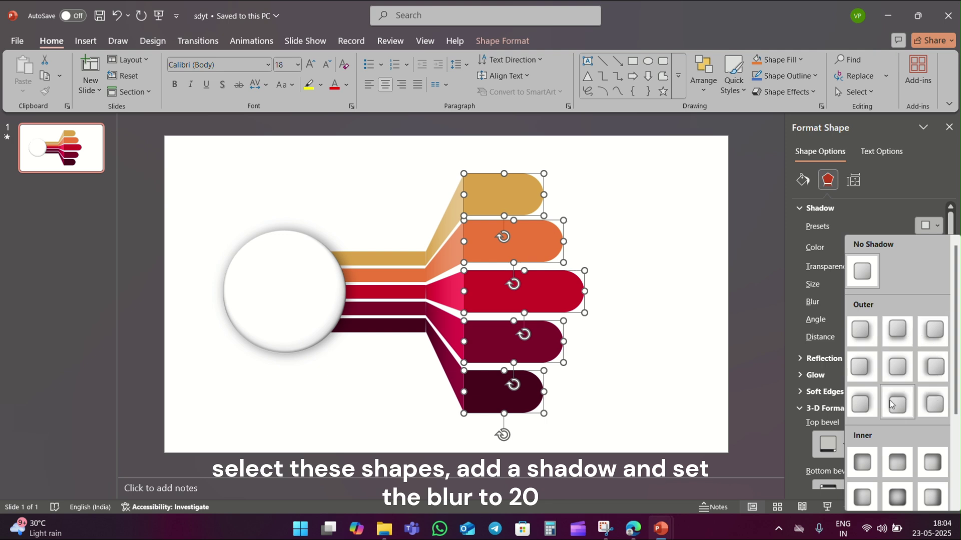
{"action": "left_click", "coordinate": [861, 403]}
{"action": "double_click", "coordinate": [920, 301]}
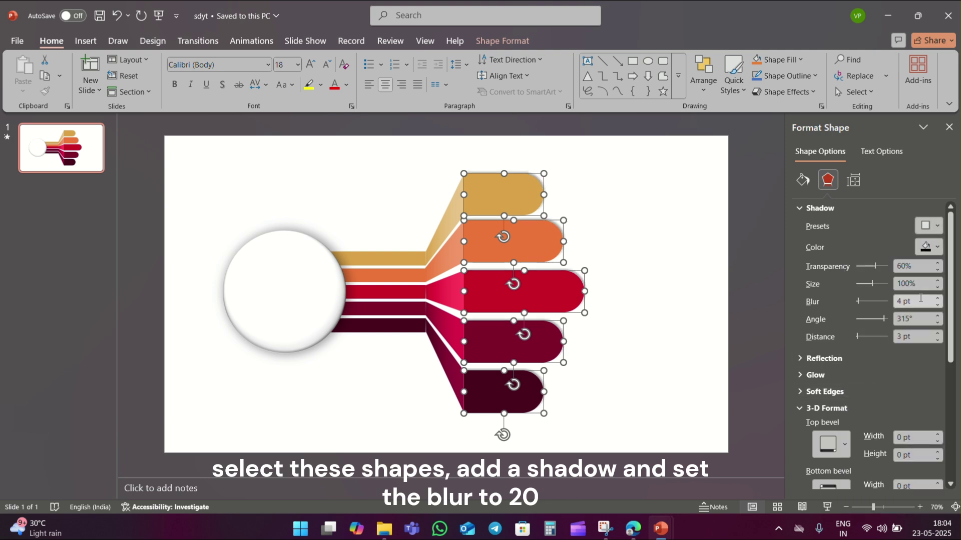
{"action": "type", "text": "20"}
{"action": "key", "text": "Return"}
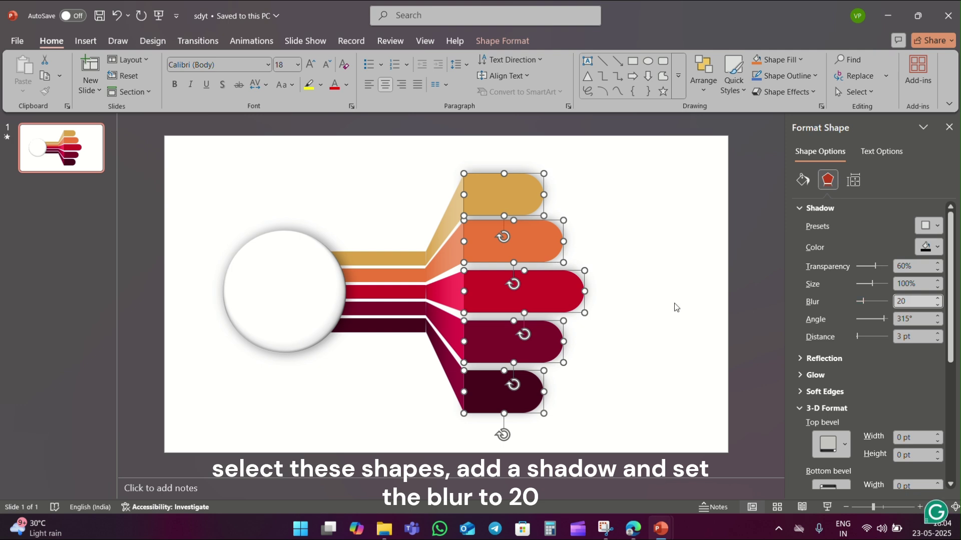
{"action": "left_click", "coordinate": [669, 270]}
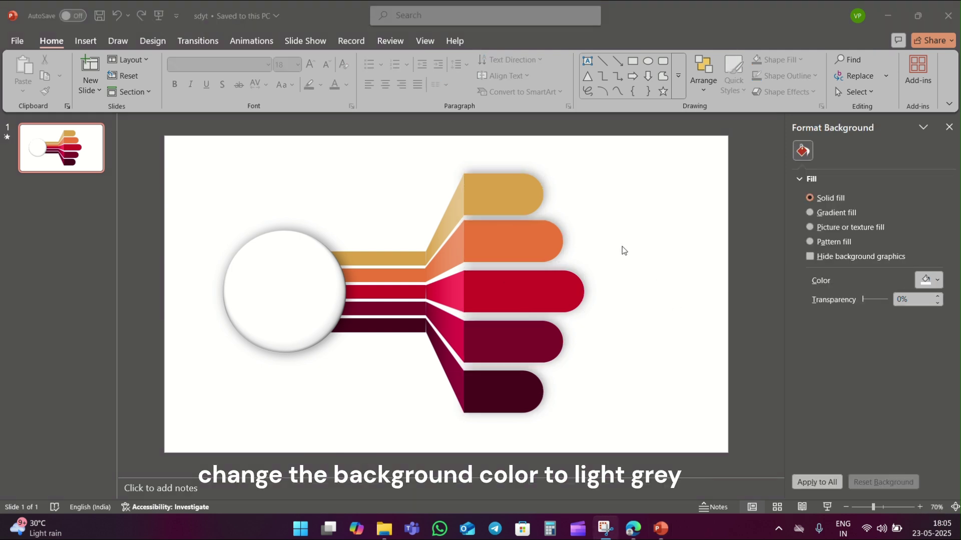
Step: Make the slide background light grey and paste in the prepared text boxes
{"action": "left_click", "coordinate": [930, 280]}
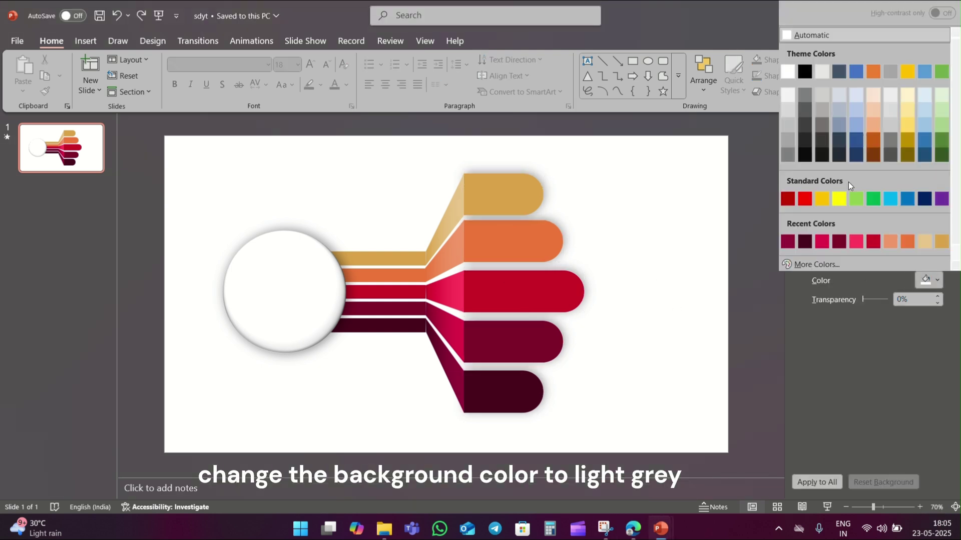
{"action": "left_click", "coordinate": [822, 72]}
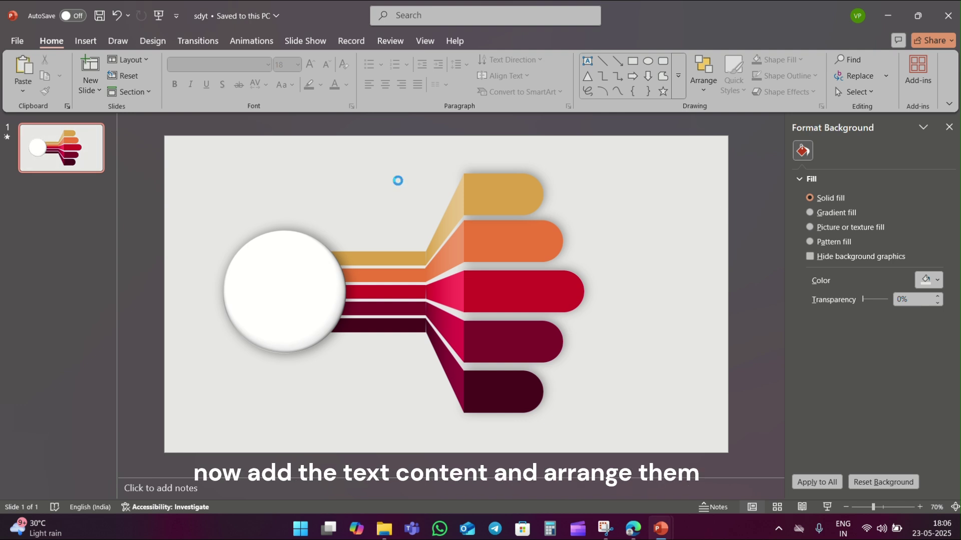
{"action": "key", "text": "ctrl+v"}
{"action": "left_click", "coordinate": [274, 202]}
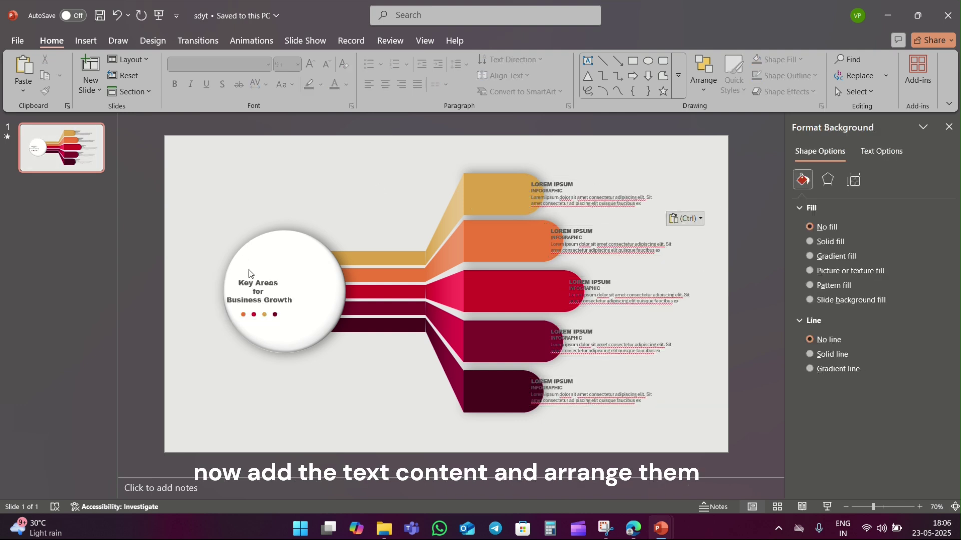
Step: Nudge the 'Key Areas for Business Growth' title right to centre it in the circle
{"action": "left_click", "coordinate": [257, 281]}
{"action": "key", "text": "Escape"}
{"action": "key", "text": "Right"}
{"action": "key", "text": "Right"}
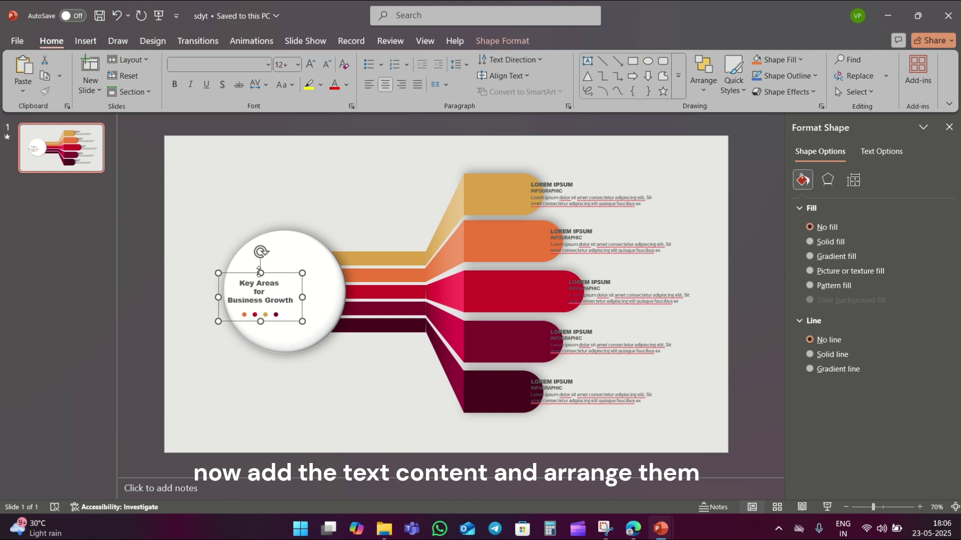
{"action": "key", "text": "Right"}
{"action": "key", "text": "Right"}
{"action": "key", "text": "Right"}
{"action": "key", "text": "Right"}
{"action": "key", "text": "Right"}
{"action": "key", "text": "Right"}
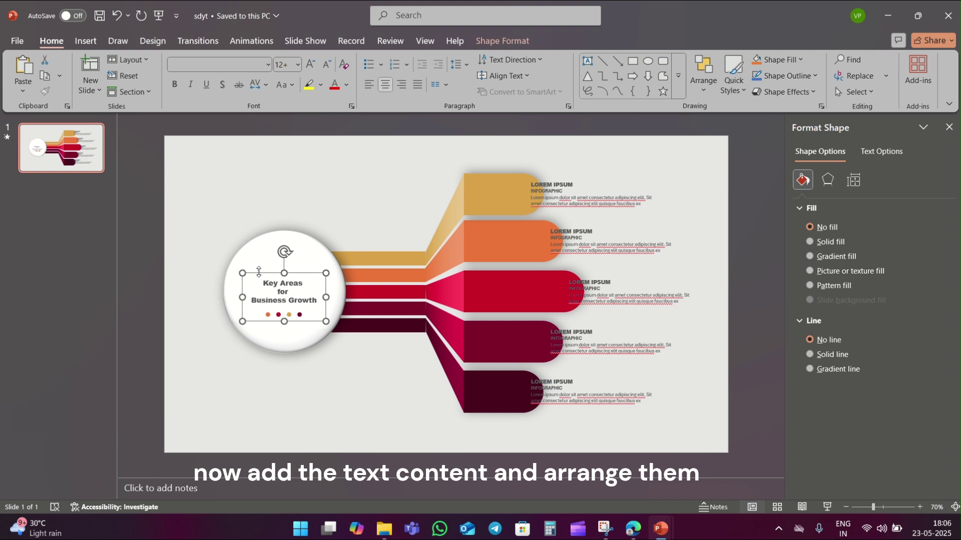
{"action": "left_click", "coordinate": [340, 427]}
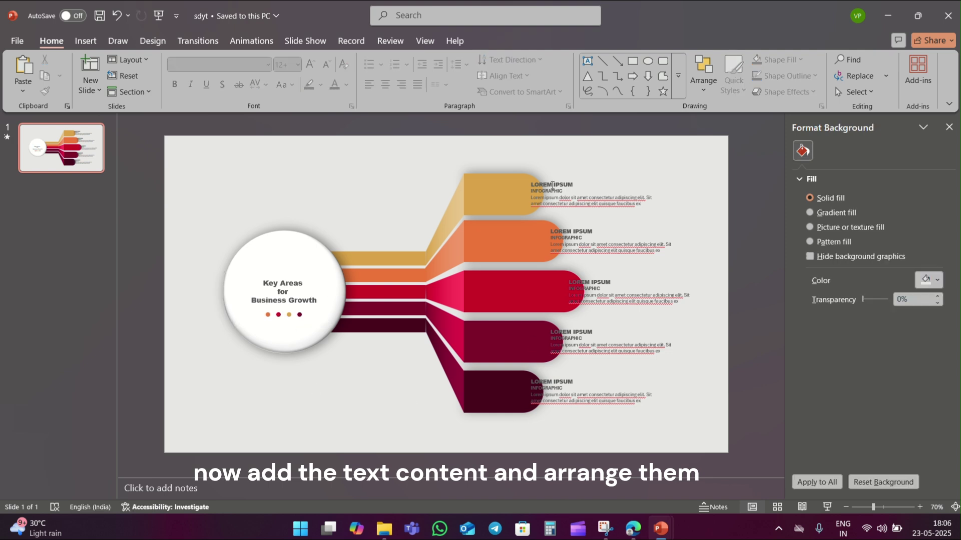
Step: Nudge each LOREM IPSUM block right so it sits just beside its band
{"action": "left_click", "coordinate": [552, 185]}
{"action": "left_click", "coordinate": [563, 384], "text": "shift"}
{"action": "key", "text": "Right"}
{"action": "key", "text": "Right"}
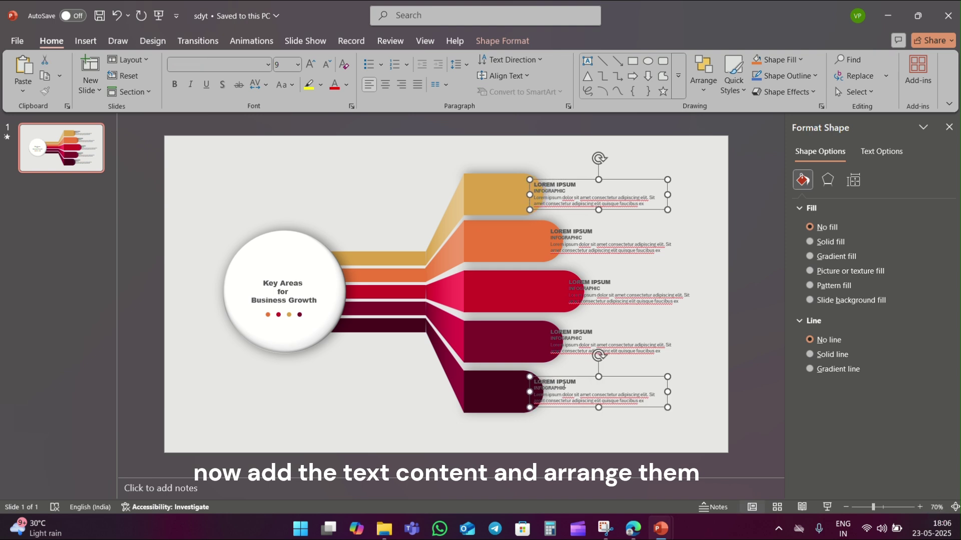
{"action": "key", "text": "Right"}
{"action": "key", "text": "Right"}
{"action": "key", "text": "Right"}
{"action": "key", "text": "Right"}
{"action": "key", "text": "Right"}
{"action": "key", "text": "Right"}
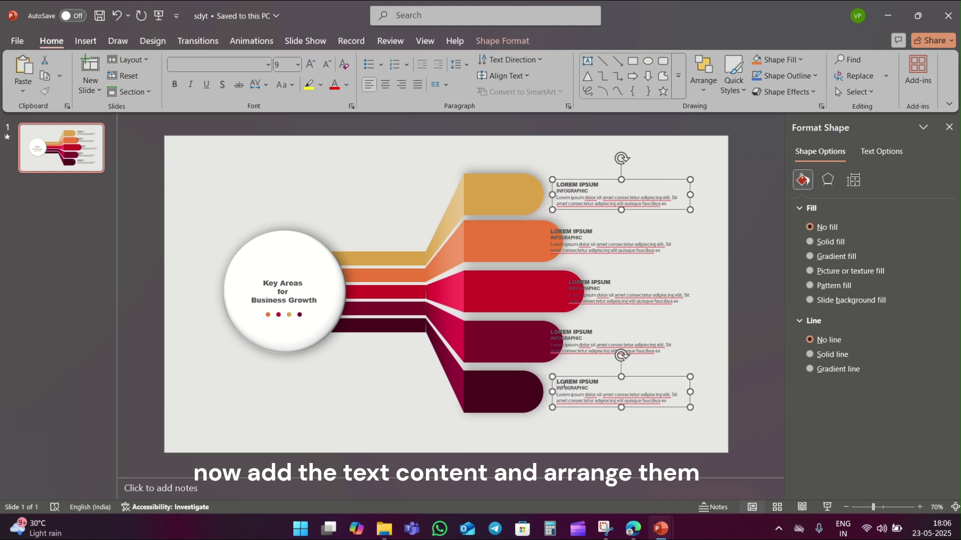
{"action": "left_click", "coordinate": [568, 232]}
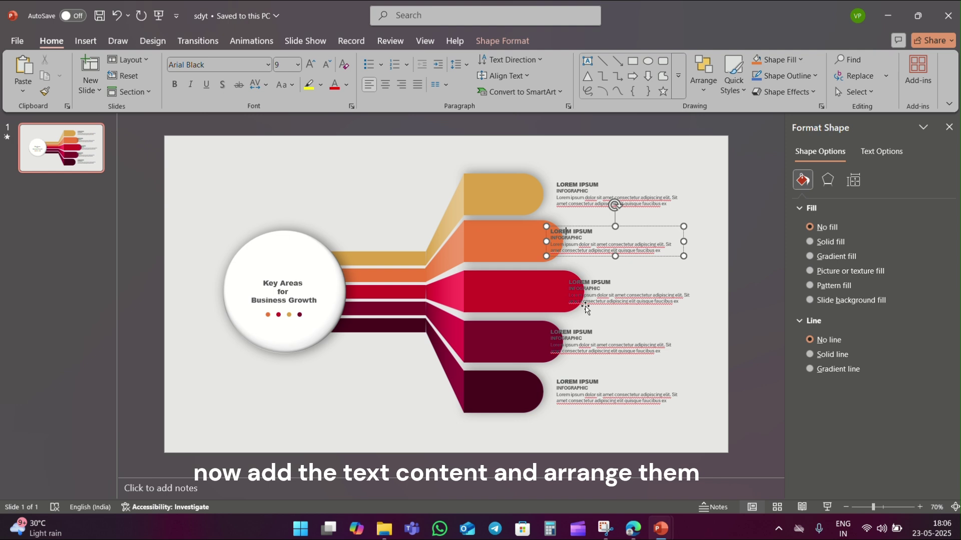
{"action": "left_click", "coordinate": [582, 331], "text": "shift"}
{"action": "key", "text": "Right"}
{"action": "key", "text": "Right"}
{"action": "key", "text": "Right"}
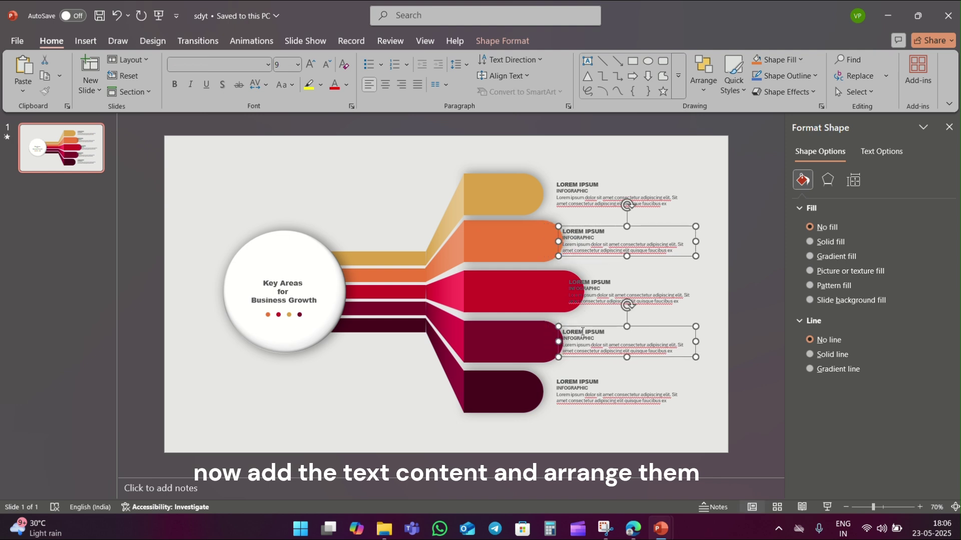
{"action": "key", "text": "Right"}
{"action": "key", "text": "Right"}
{"action": "key", "text": "Right"}
{"action": "key", "text": "Right"}
{"action": "key", "text": "Right"}
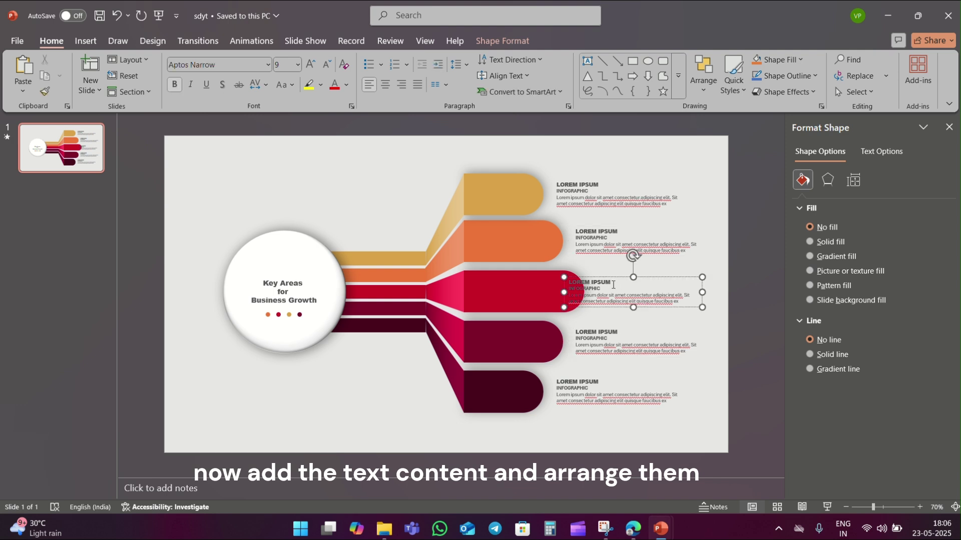
{"action": "mouse_move", "coordinate": [606, 278]}
{"action": "left_mouse_down"}
{"action": "mouse_move", "coordinate": [635, 279]}
{"action": "mouse_move", "coordinate": [604, 279]}
{"action": "left_mouse_up"}
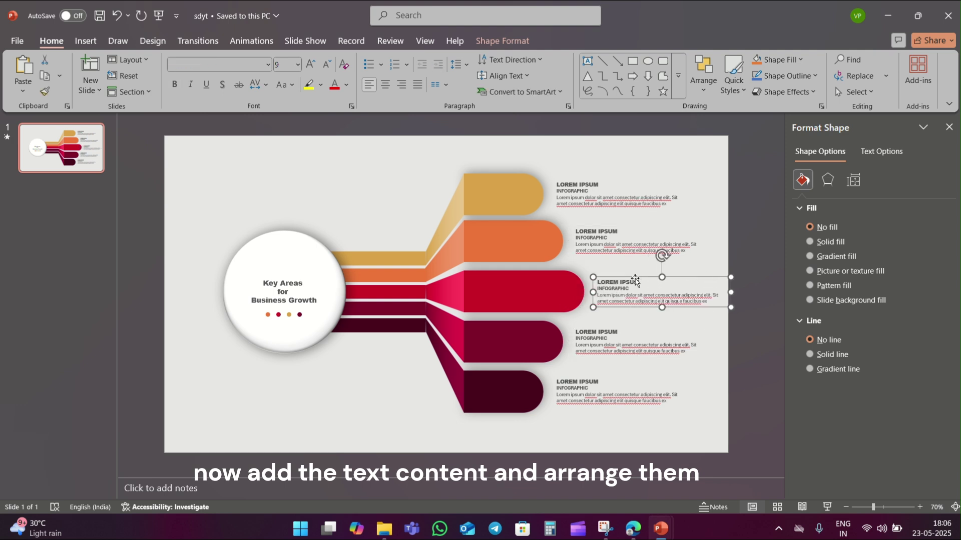
{"action": "left_click", "coordinate": [629, 159]}
Step: Shift the whole infographic left to centre it on the slide
{"action": "key", "text": "ctrl+a"}
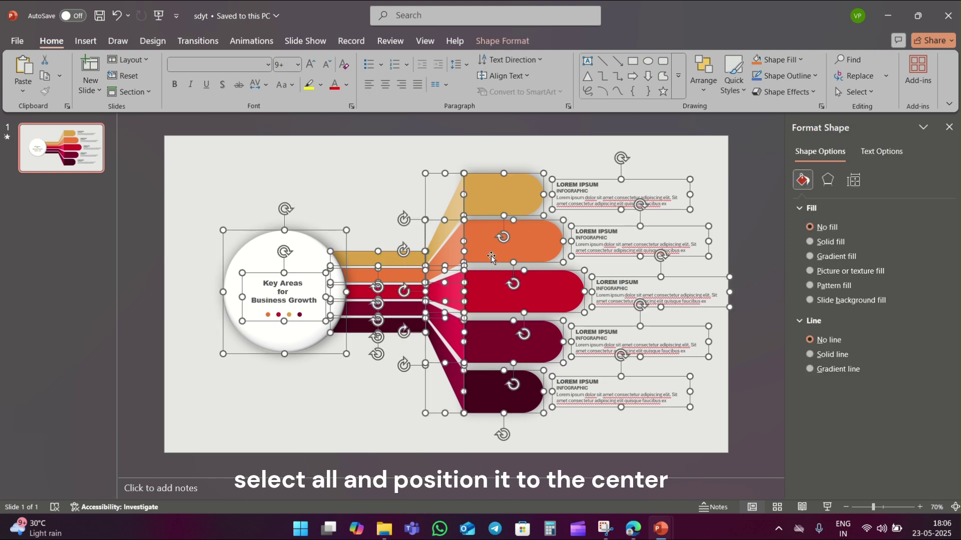
{"action": "key", "text": "Left"}
{"action": "key", "text": "Left"}
{"action": "key", "text": "Left"}
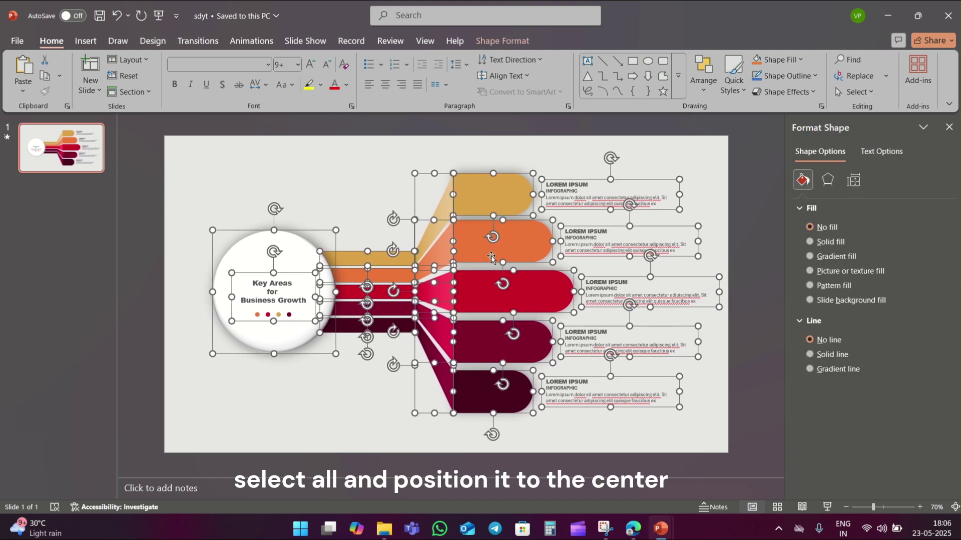
{"action": "key", "text": "Left"}
{"action": "key", "text": "Left"}
{"action": "key", "text": "Left"}
{"action": "key", "text": "Left"}
{"action": "key", "text": "Left"}
{"action": "key", "text": "Left"}
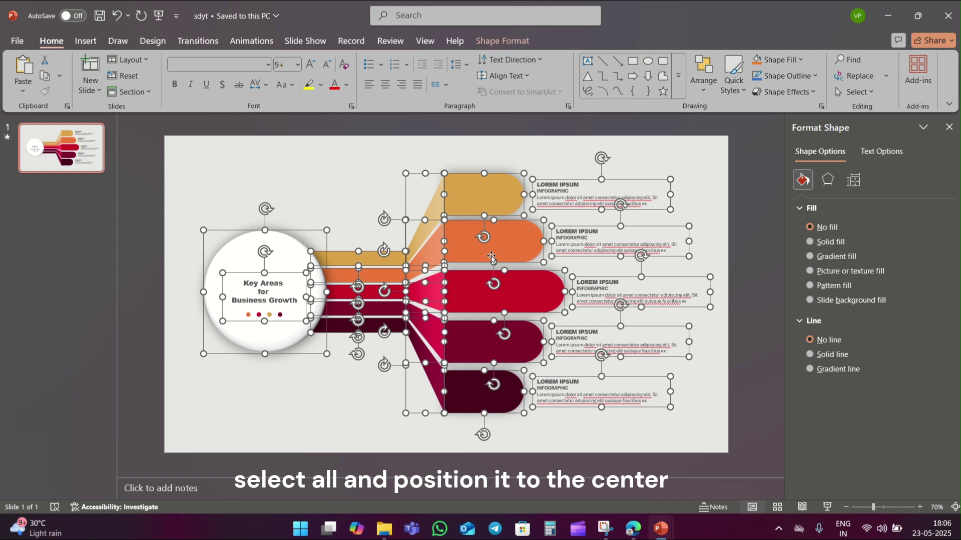
{"action": "key", "text": "Left"}
{"action": "key", "text": "Left"}
{"action": "left_click", "coordinate": [713, 202]}
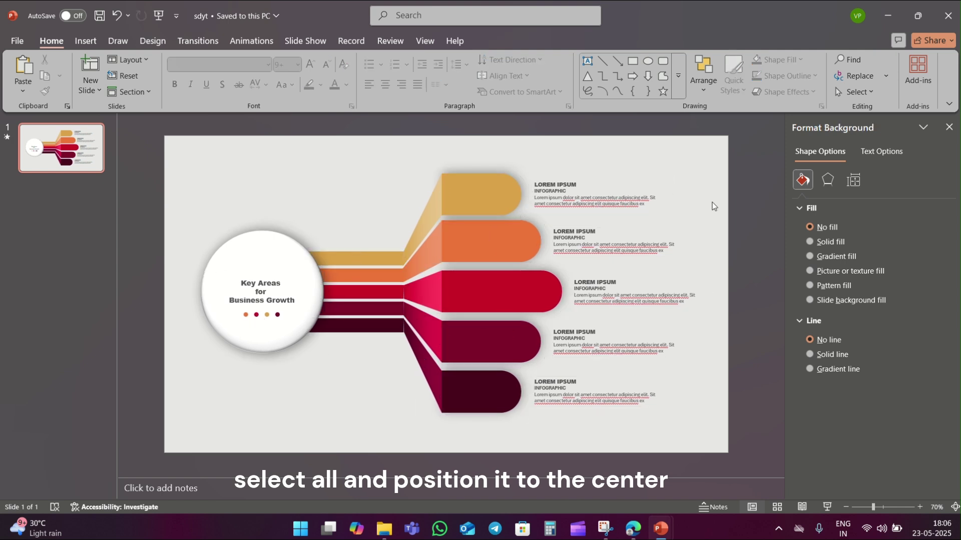
Step: Insert five stock icons, including an airplane, clock, diamond and globe, from the Icons library
{"action": "left_click", "coordinate": [94, 40]}
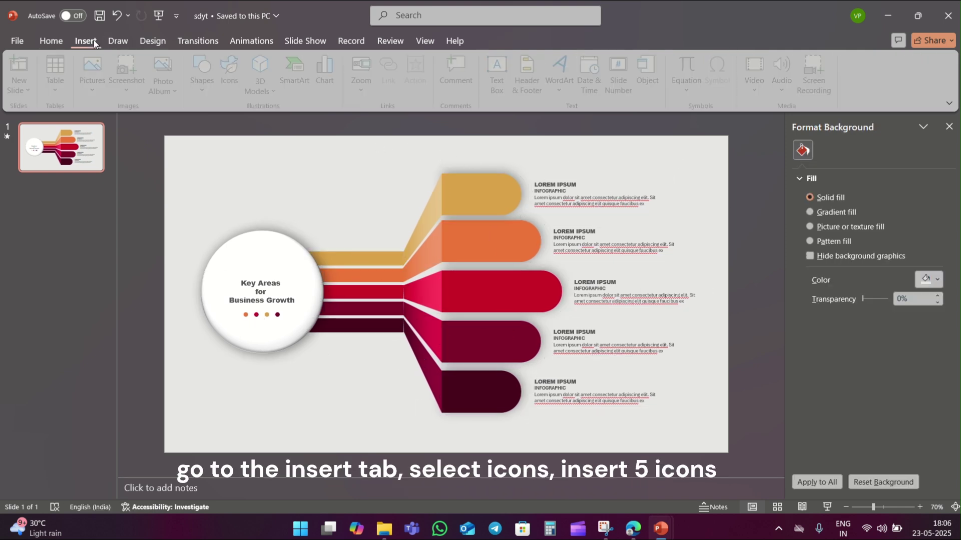
{"action": "left_click", "coordinate": [234, 75]}
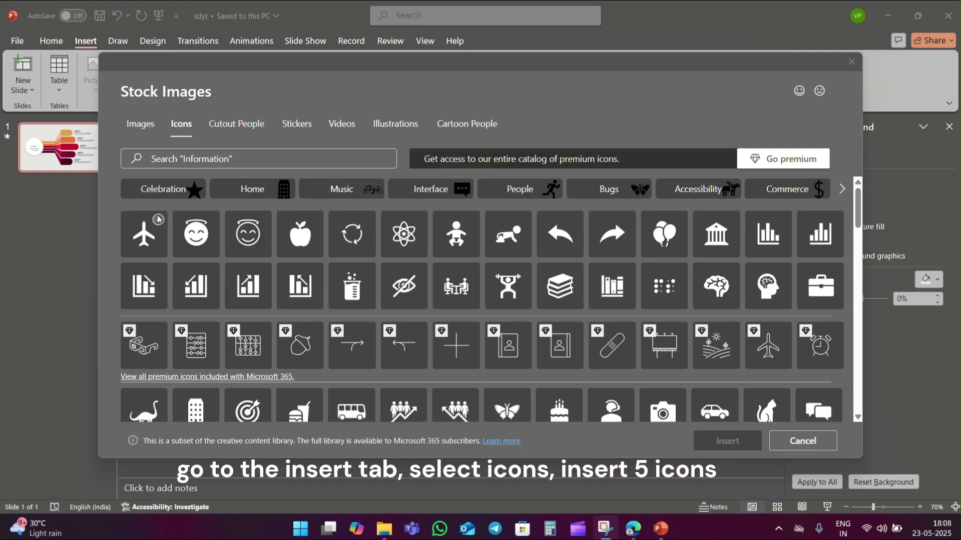
{"action": "left_click", "coordinate": [158, 219]}
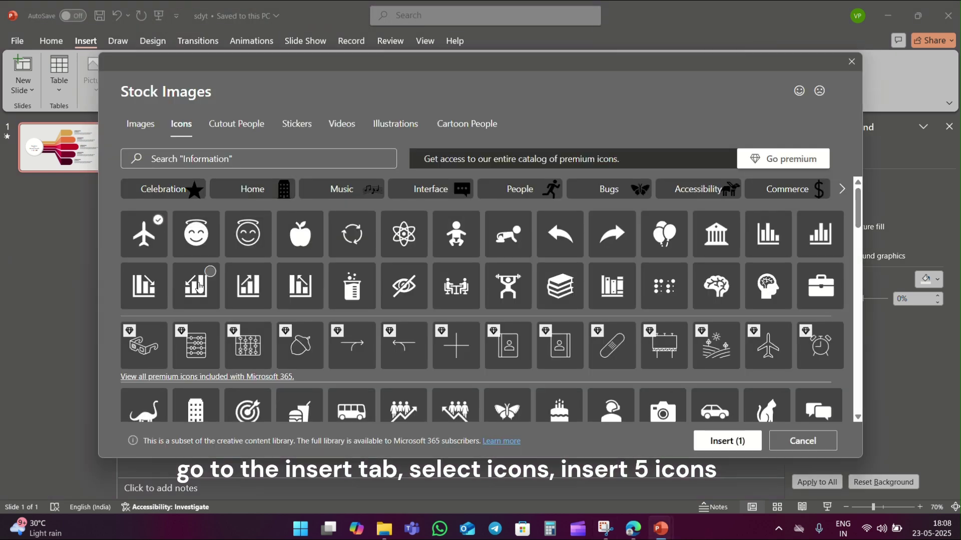
{"action": "scroll", "coordinate": [170, 271], "scroll_direction": "down", "scroll_amount": 5}
{"action": "scroll", "coordinate": [169, 270], "scroll_direction": "down", "scroll_amount": 5}
{"action": "left_click", "coordinate": [158, 187]}
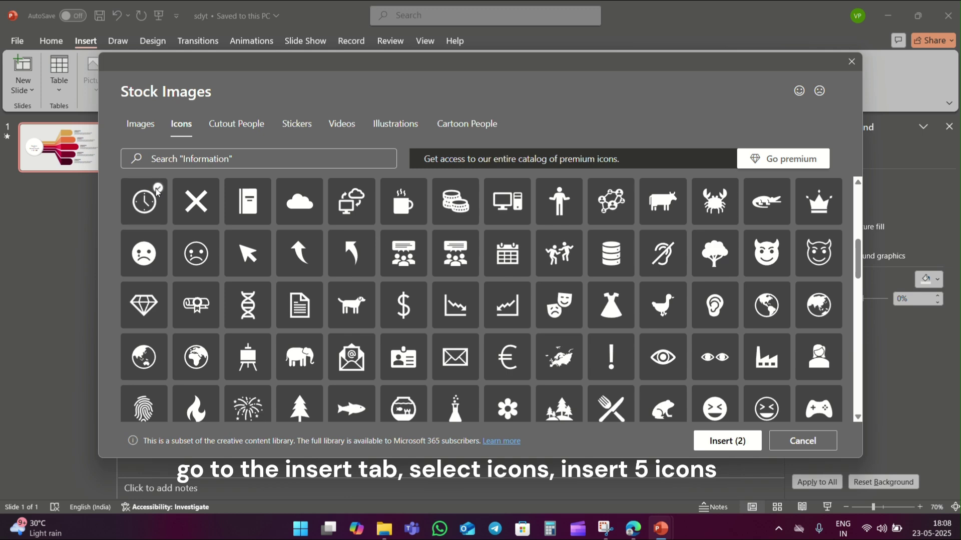
{"action": "left_click", "coordinate": [158, 292]}
{"action": "left_click", "coordinate": [210, 344]}
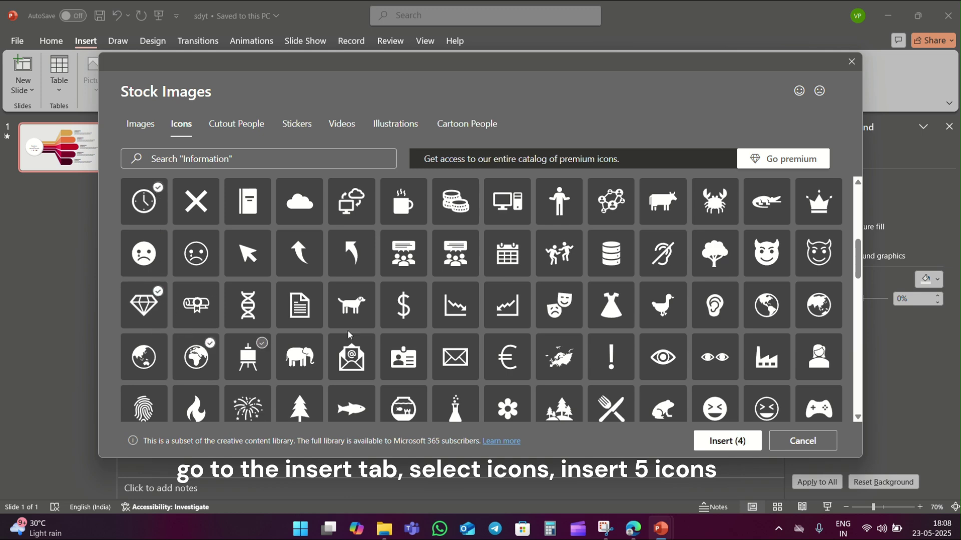
{"action": "scroll", "coordinate": [351, 300], "scroll_direction": "down", "scroll_amount": 3}
{"action": "scroll", "coordinate": [522, 260], "scroll_direction": "down", "scroll_amount": 2}
{"action": "scroll", "coordinate": [523, 261], "scroll_direction": "down", "scroll_amount": 1}
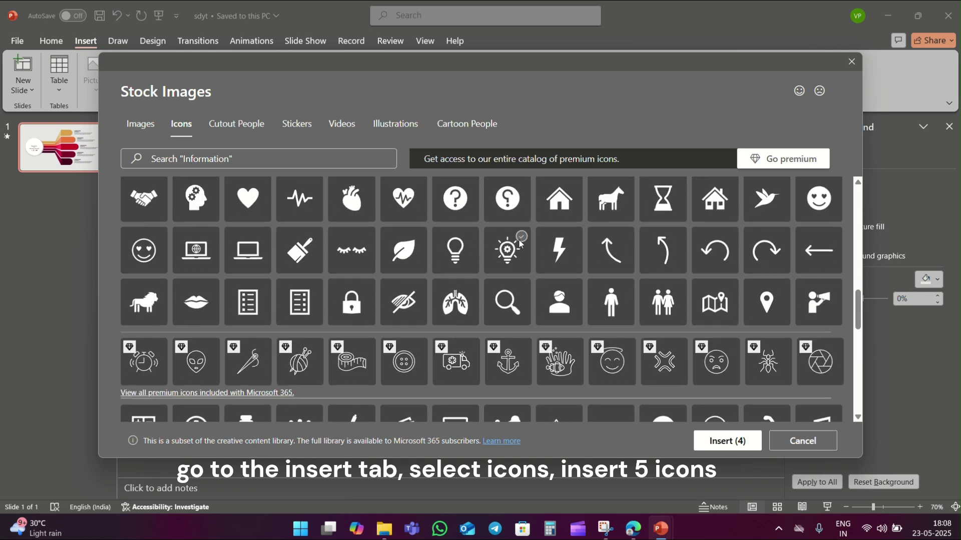
{"action": "left_click", "coordinate": [721, 442]}
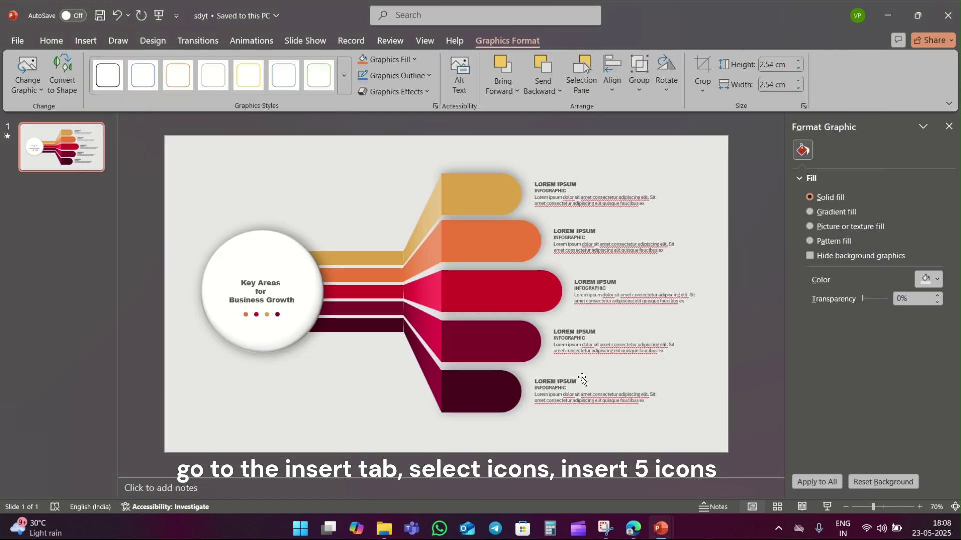
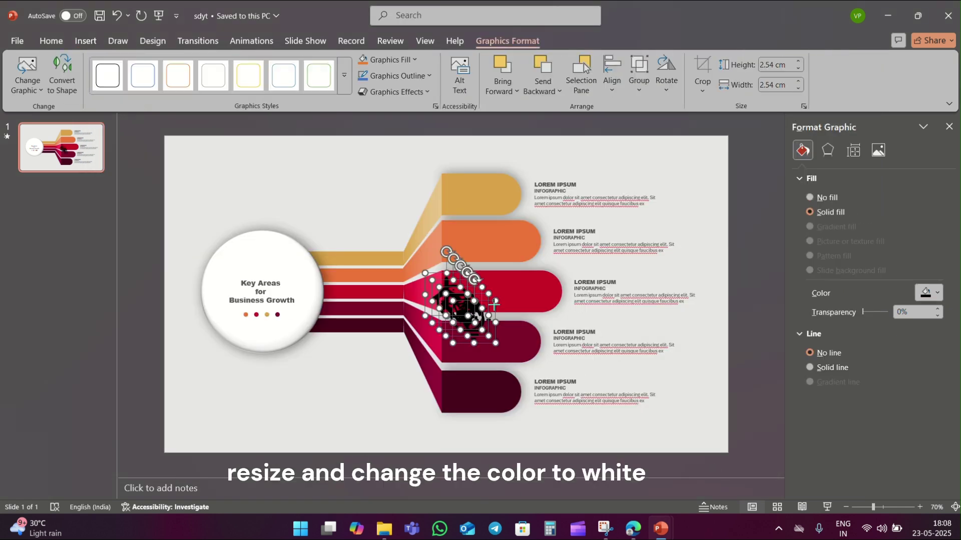
Step: Shrink the selected icons to 1.6 cm and fill them white
{"action": "left_click_drag", "start_coordinate": [494, 303], "coordinate": [480, 317]}
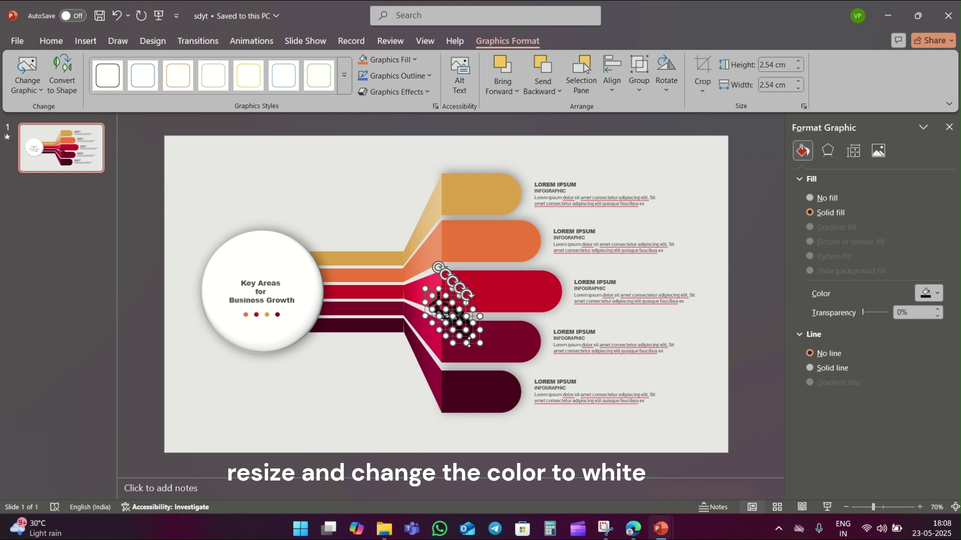
{"action": "left_click", "coordinate": [931, 293]}
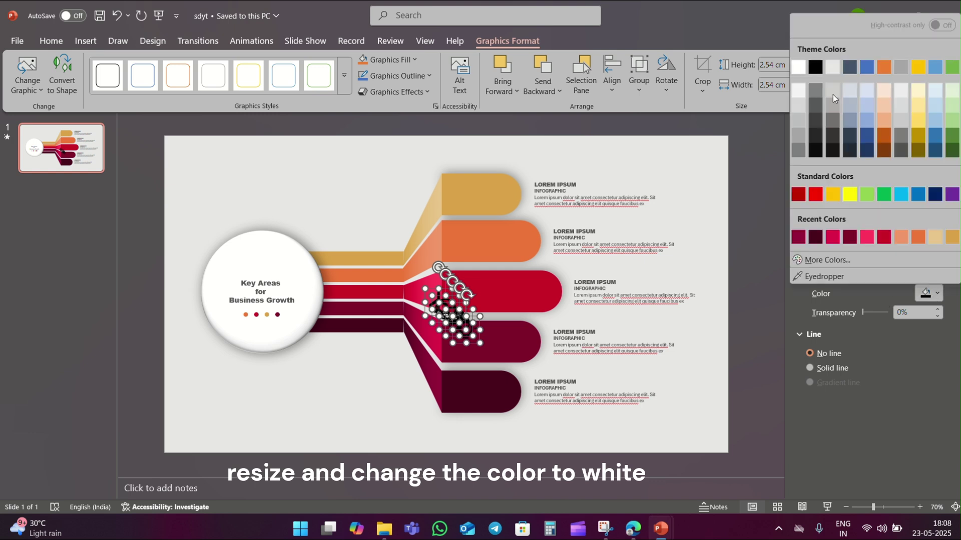
{"action": "left_click", "coordinate": [798, 67]}
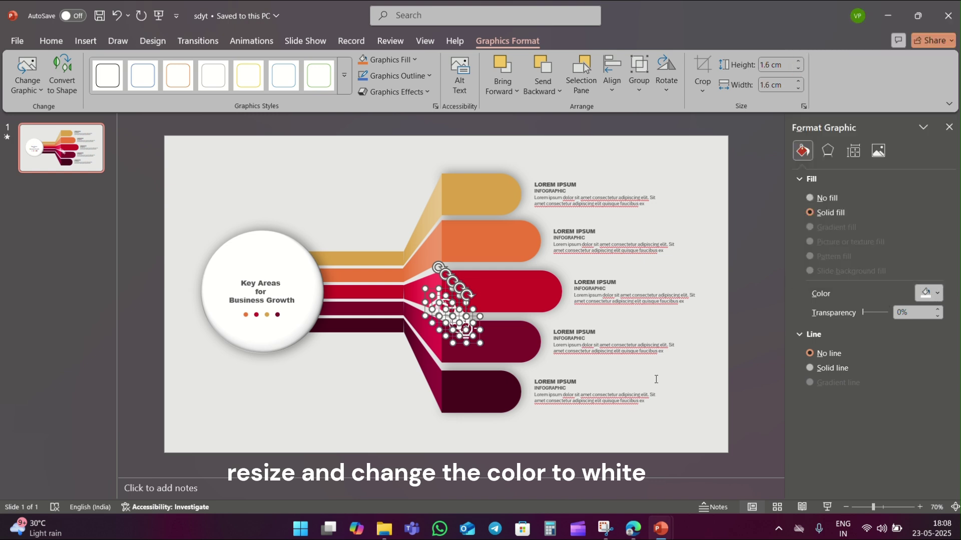
Step: Move the light-bulb, globe, clock and airplane icons onto the fourth, red, top and bottom banners
{"action": "left_click", "coordinate": [501, 374]}
{"action": "left_click", "coordinate": [466, 331]}
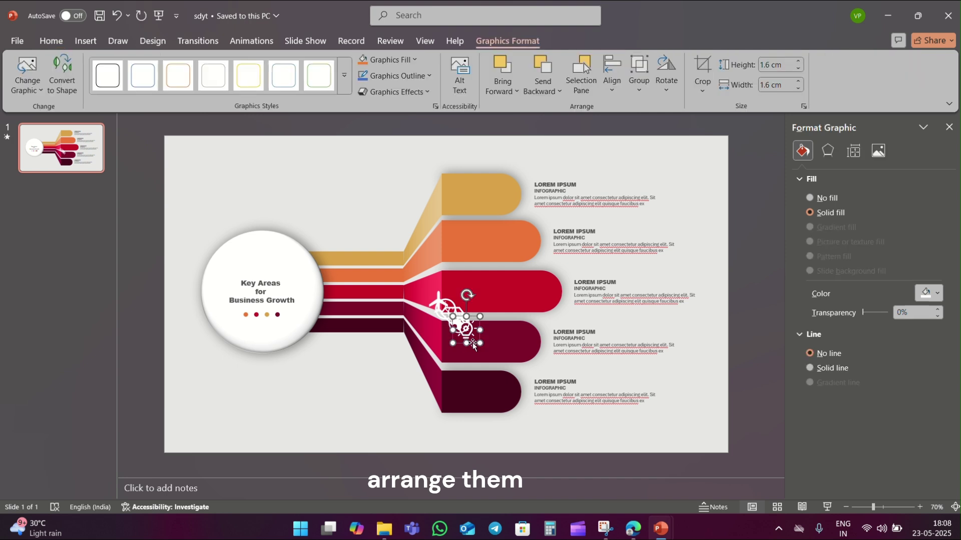
{"action": "left_click_drag", "start_coordinate": [473, 345], "coordinate": [528, 356]}
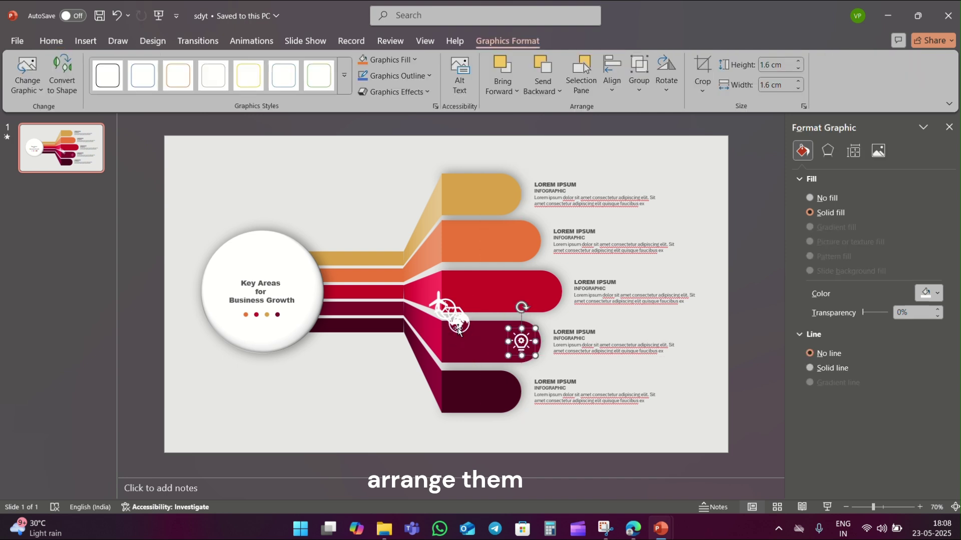
{"action": "left_click_drag", "start_coordinate": [458, 326], "coordinate": [539, 294]}
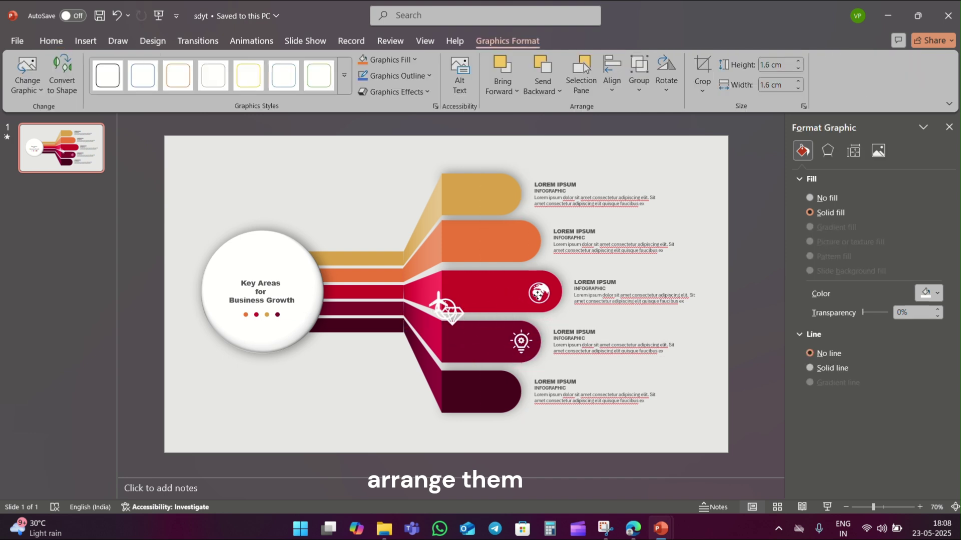
{"action": "left_click_drag", "start_coordinate": [539, 294], "coordinate": [542, 295]}
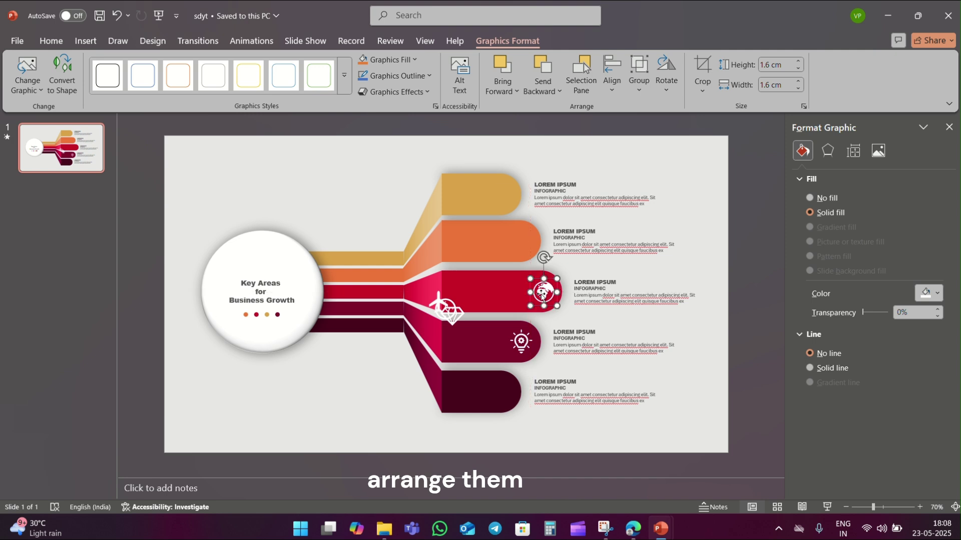
{"action": "left_click", "coordinate": [453, 317]}
{"action": "mouse_move", "coordinate": [456, 333]}
{"action": "left_mouse_down"}
{"action": "mouse_move", "coordinate": [467, 300]}
{"action": "mouse_move", "coordinate": [520, 241]}
{"action": "left_mouse_up"}
{"action": "key", "text": "ctrl+z"}
{"action": "left_click_drag", "start_coordinate": [449, 315], "coordinate": [507, 200]}
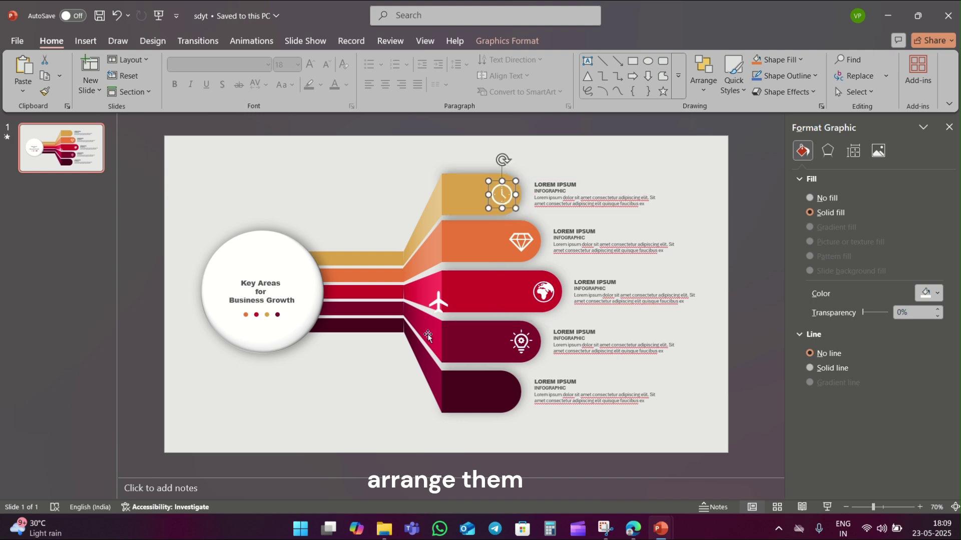
{"action": "left_click_drag", "start_coordinate": [437, 302], "coordinate": [501, 389]}
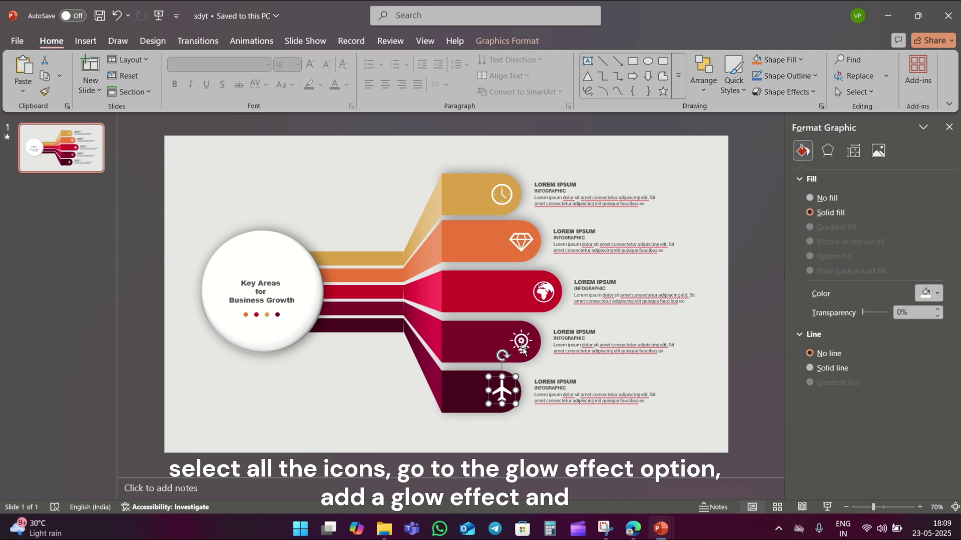
Step: Select the light-bulb, globe, diamond and clock icons and give them a yellow 6 pt glow
{"action": "left_click", "coordinate": [522, 346], "text": "shift"}
{"action": "left_click", "coordinate": [545, 293], "text": "shift"}
{"action": "left_click", "coordinate": [526, 241], "text": "shift"}
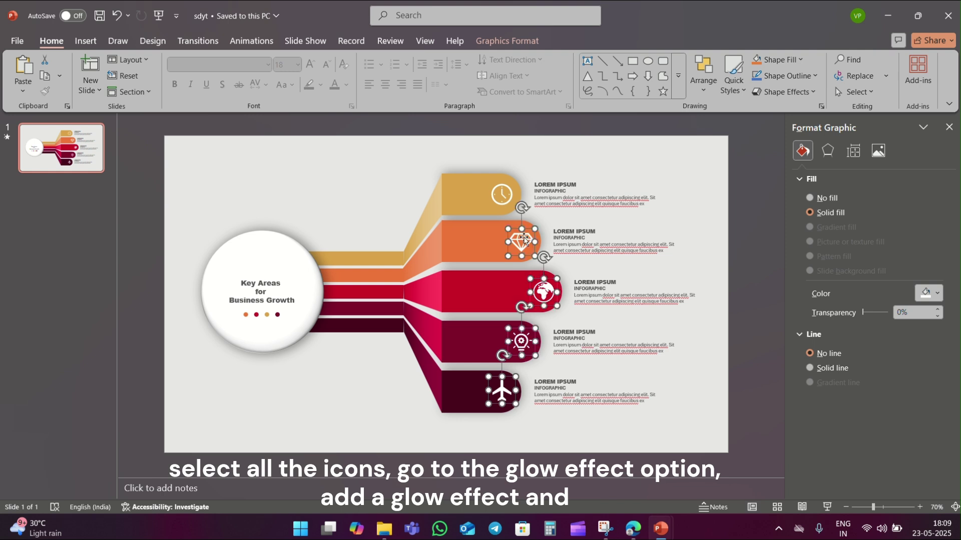
{"action": "left_click", "coordinate": [504, 204], "text": "shift"}
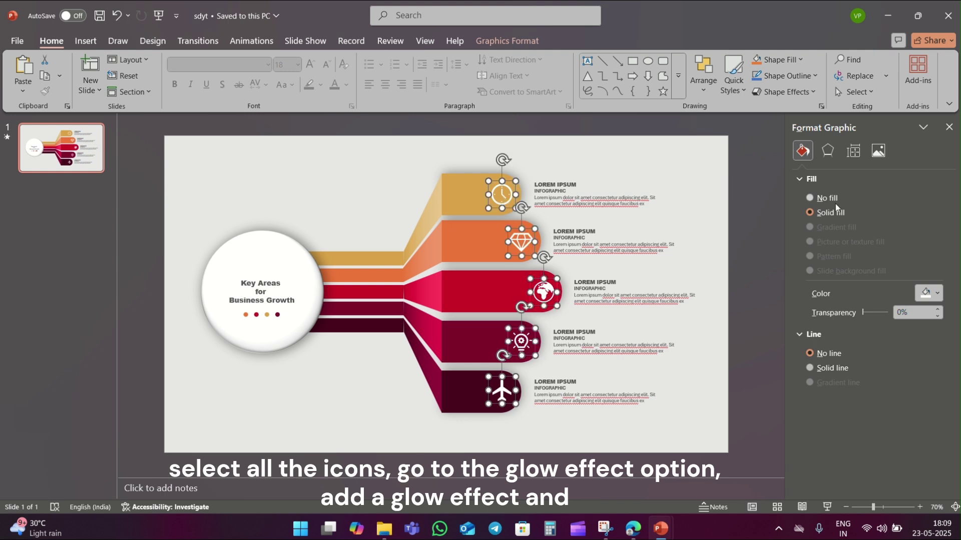
{"action": "left_click", "coordinate": [823, 156]}
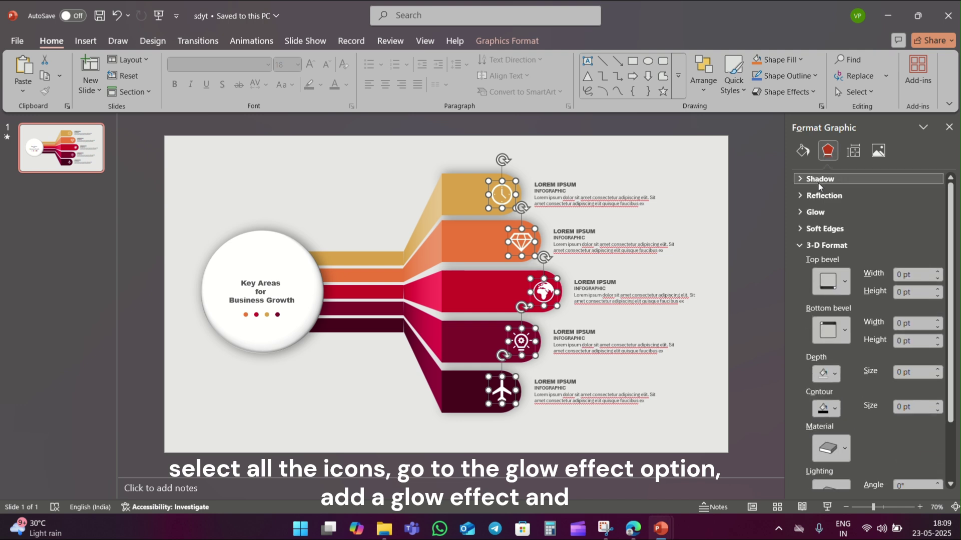
{"action": "left_click", "coordinate": [824, 213]}
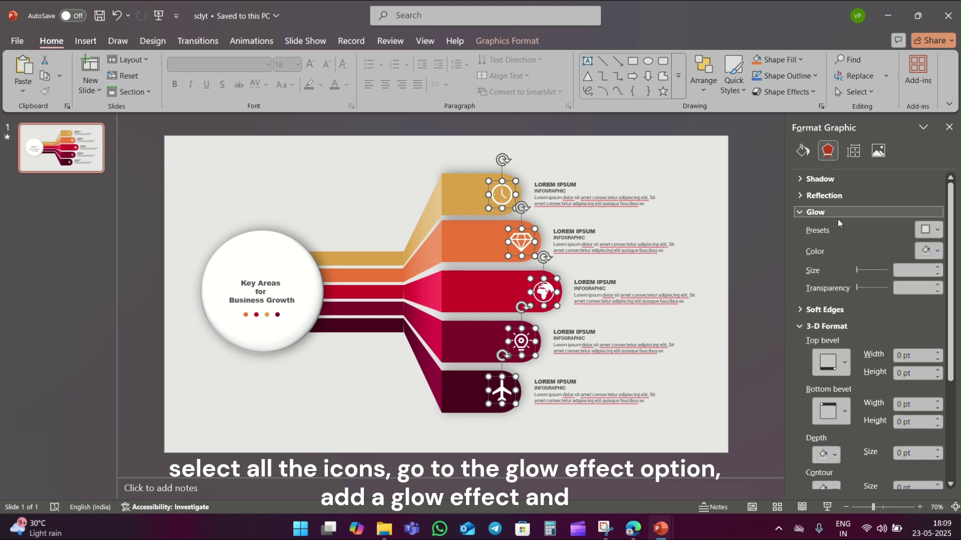
{"action": "left_click", "coordinate": [931, 229]}
{"action": "left_click", "coordinate": [882, 368]}
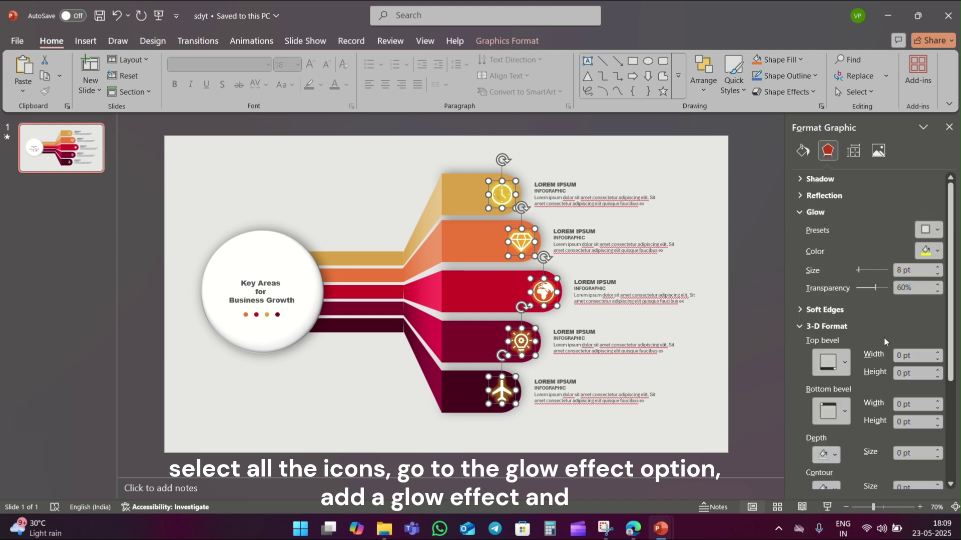
{"action": "double_click", "coordinate": [889, 271]}
{"action": "type", "text": "6"}
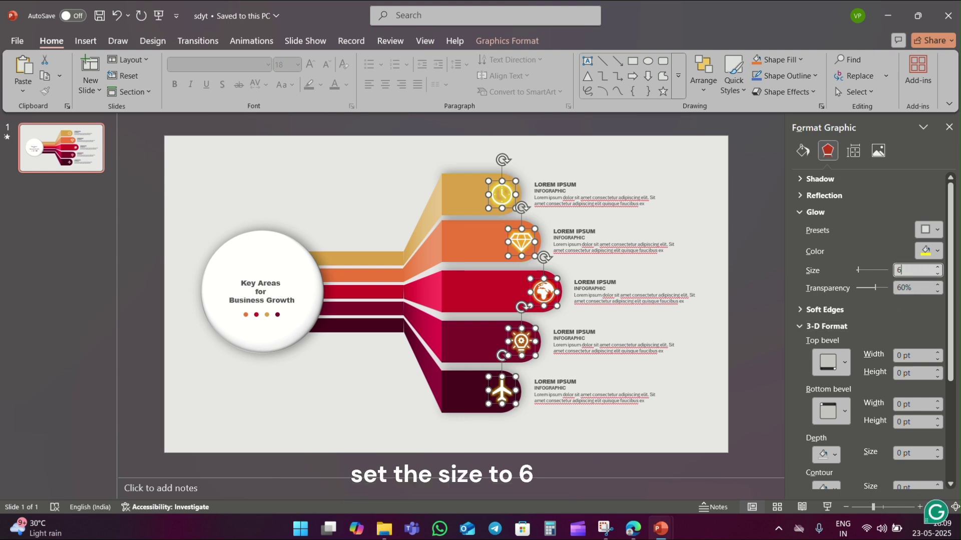
{"action": "left_click", "coordinate": [709, 208]}
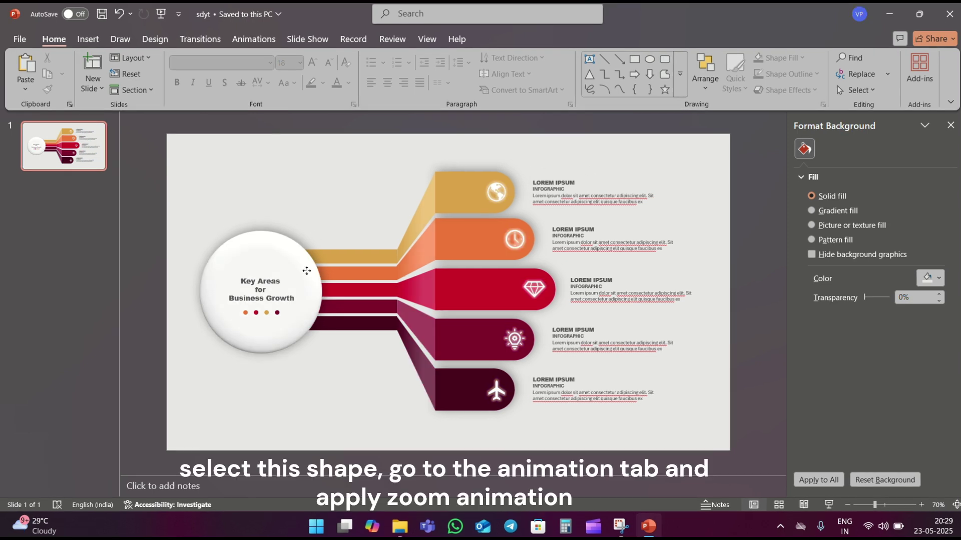
Step: Give the central circle a Zoom entrance starting With Previous
{"action": "left_click", "coordinate": [307, 271]}
{"action": "left_click", "coordinate": [253, 39]}
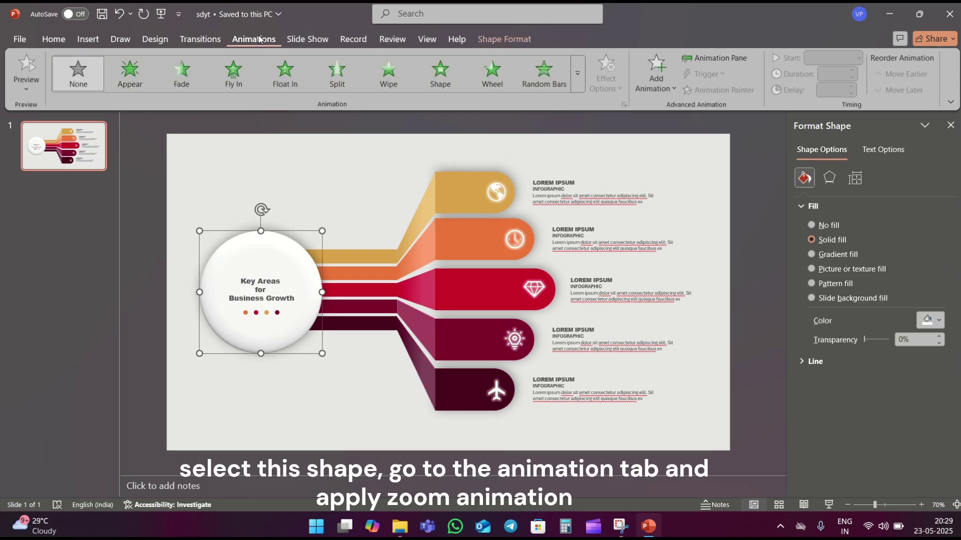
{"action": "left_click", "coordinate": [576, 75]}
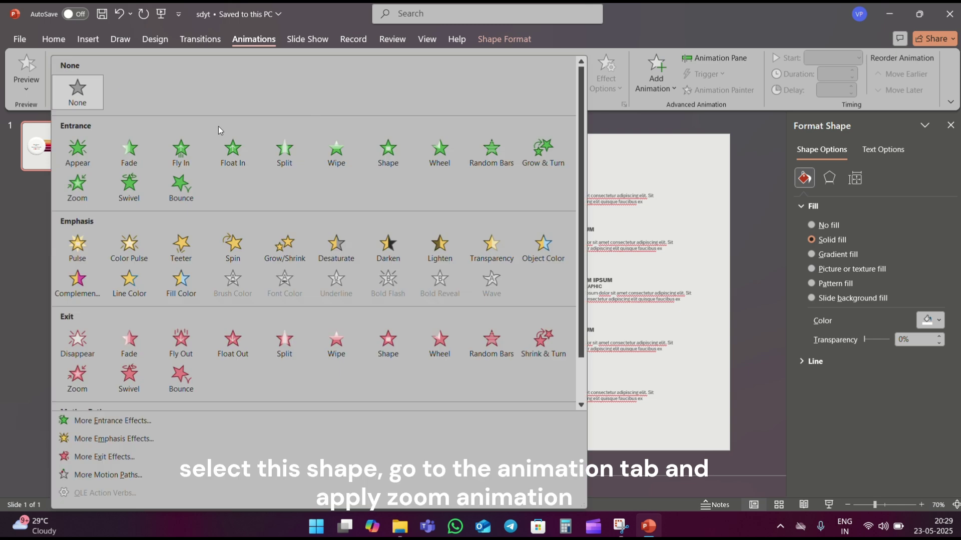
{"action": "left_click", "coordinate": [96, 195]}
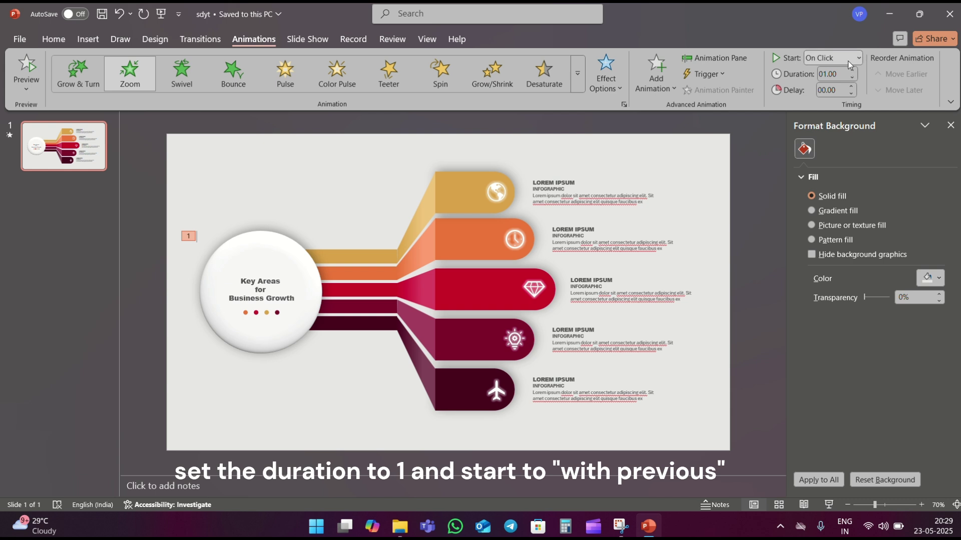
{"action": "left_click", "coordinate": [848, 61]}
{"action": "left_click", "coordinate": [840, 89]}
Step: Make the Key Areas for Business Growth title Fade in After Previous
{"action": "left_click", "coordinate": [256, 248]}
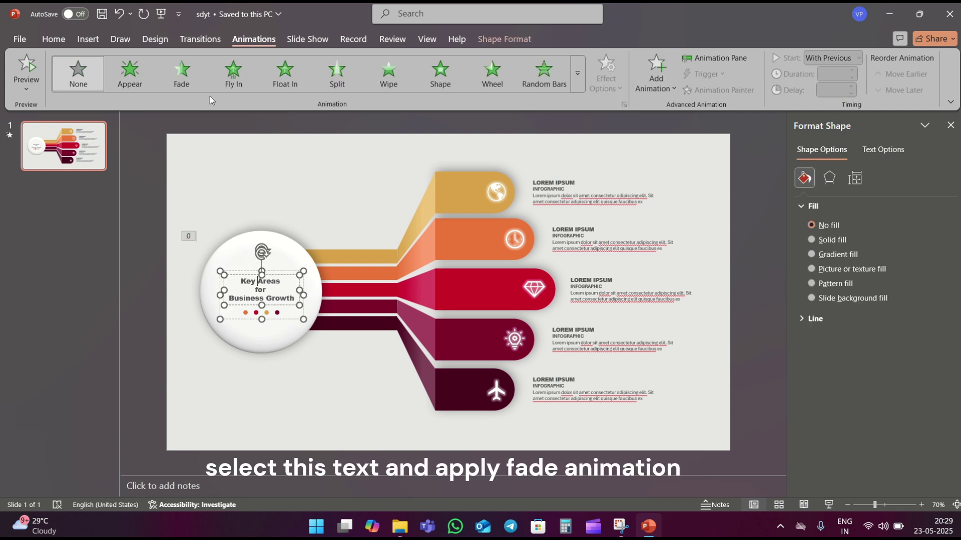
{"action": "left_click", "coordinate": [193, 81]}
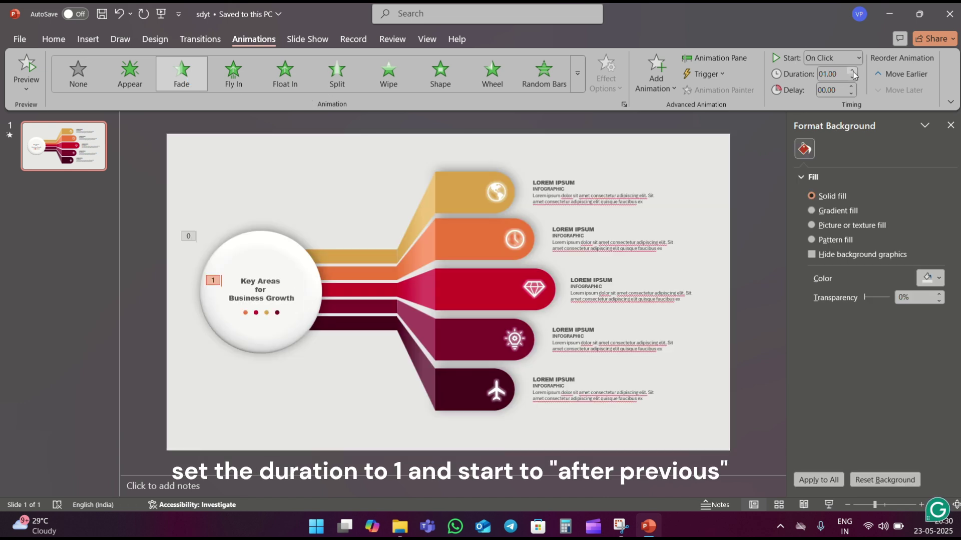
{"action": "left_click", "coordinate": [848, 59]}
{"action": "left_click", "coordinate": [824, 104]}
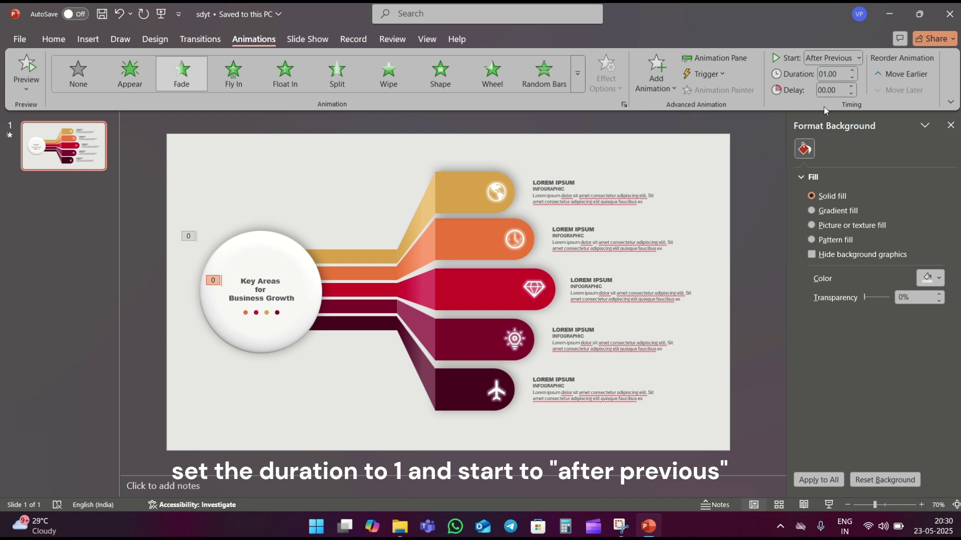
{"action": "left_click", "coordinate": [370, 256]}
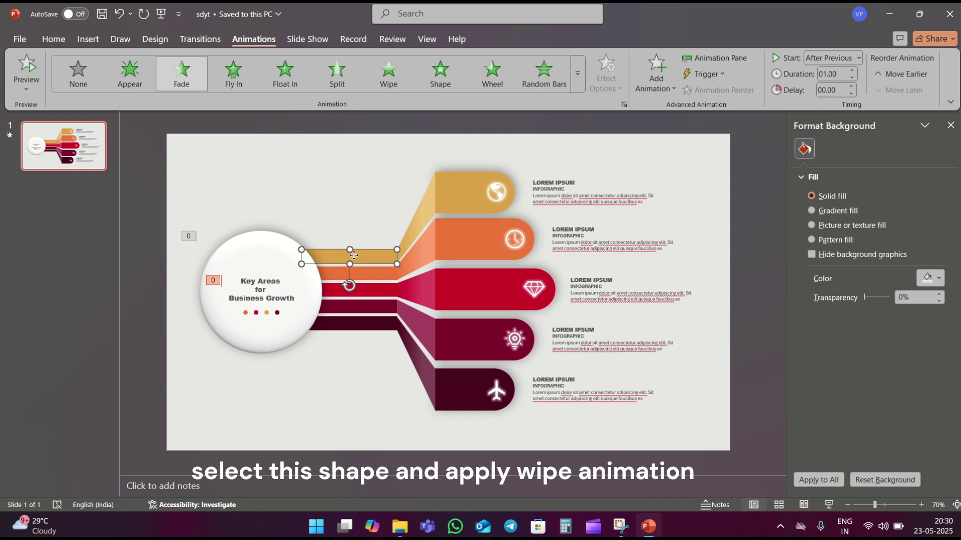
Step: Wipe the connector band in from the left over 1 second, After Previous
{"action": "left_click", "coordinate": [391, 86]}
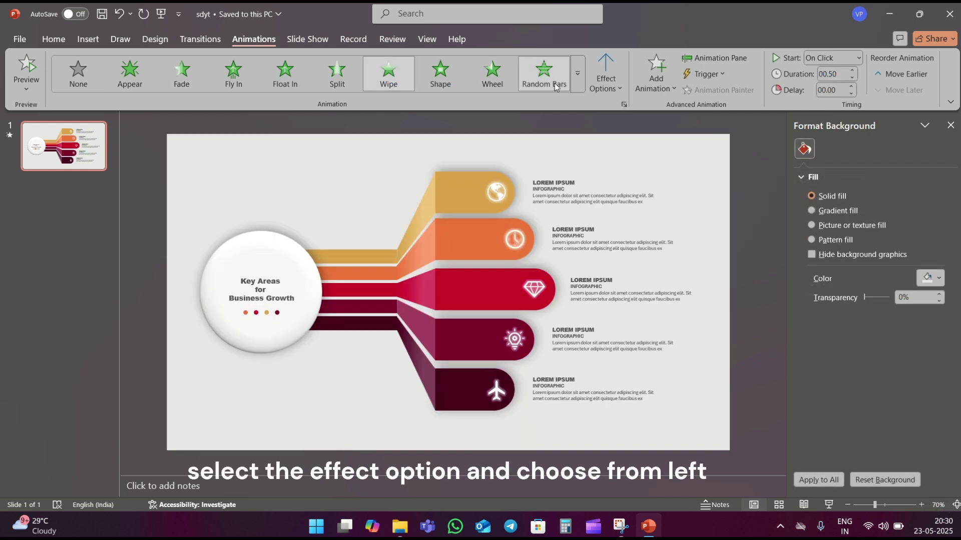
{"action": "left_click", "coordinate": [610, 83]}
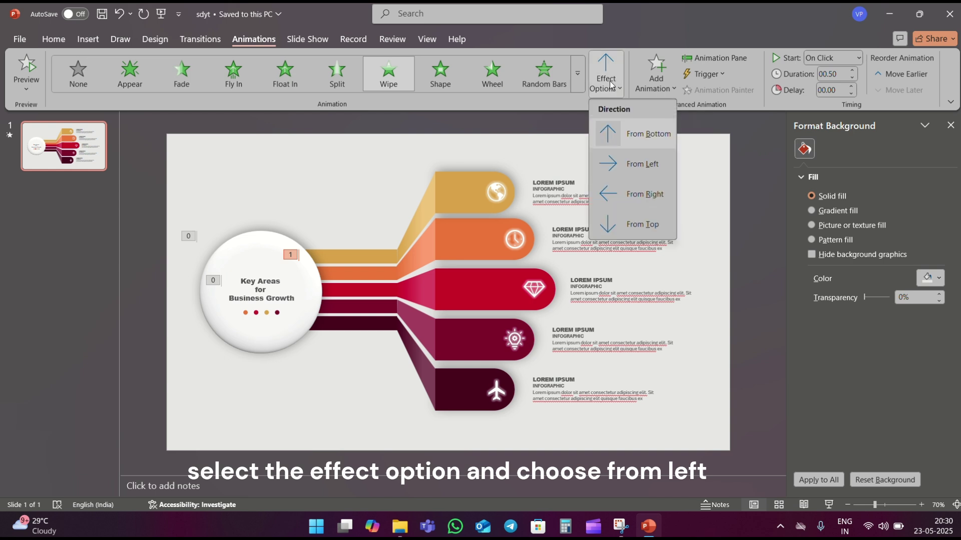
{"action": "left_click", "coordinate": [642, 165]}
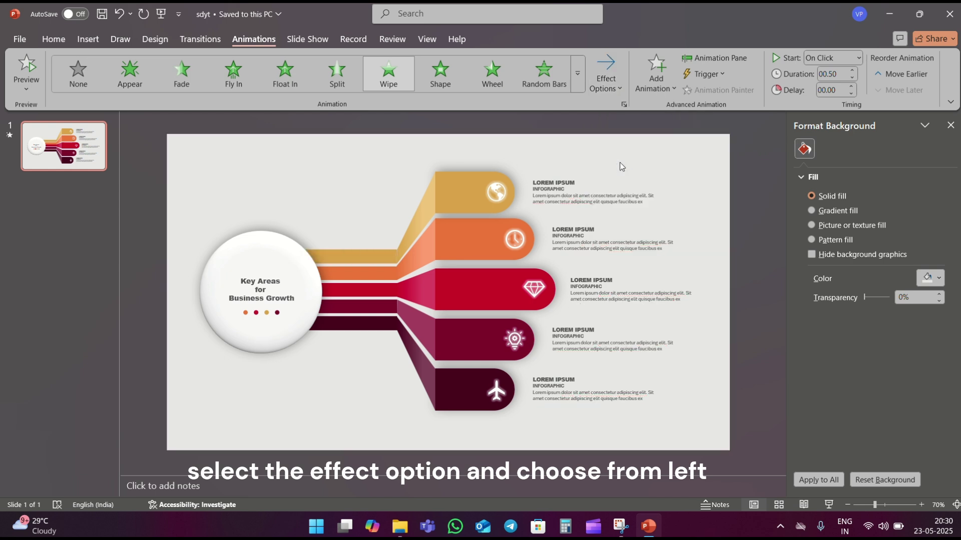
{"action": "double_click", "coordinate": [853, 73]}
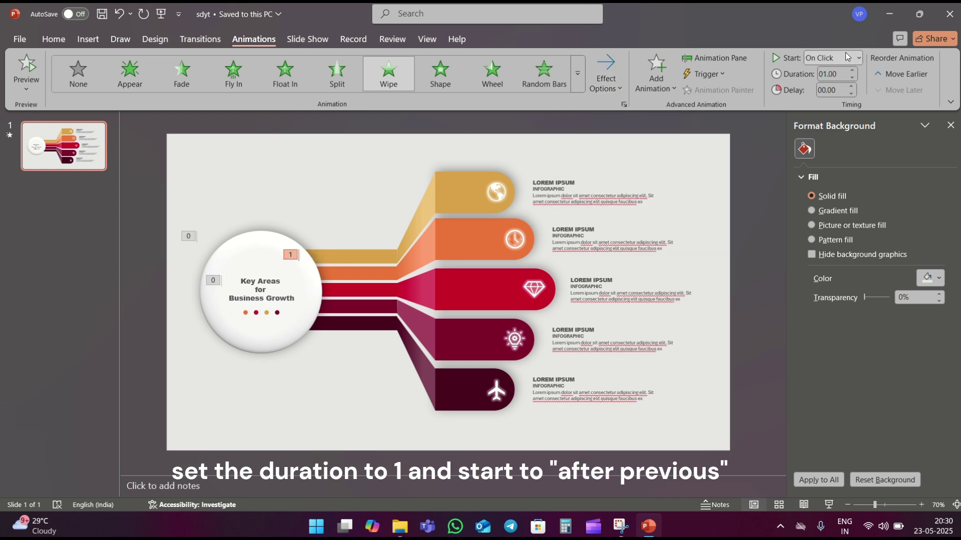
{"action": "left_click", "coordinate": [847, 57]}
{"action": "left_click", "coordinate": [828, 102]}
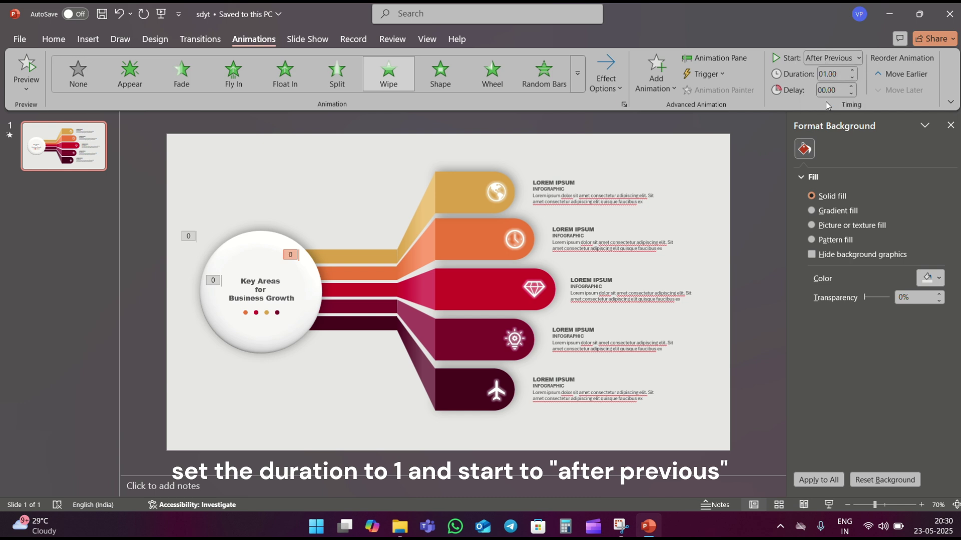
Step: Give the diagonal connector to the top bar a 1-second Wipe from the left
{"action": "left_click", "coordinate": [418, 220]}
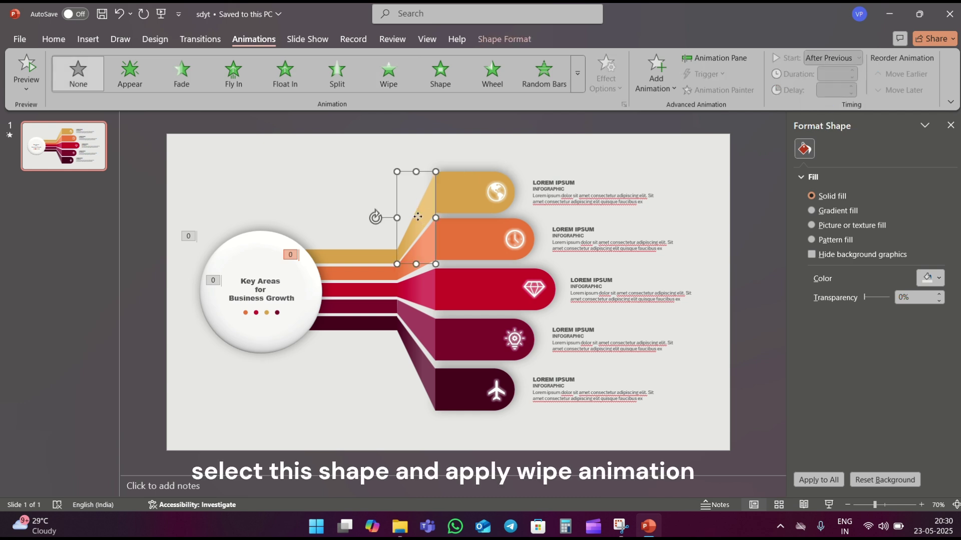
{"action": "left_click", "coordinate": [390, 75]}
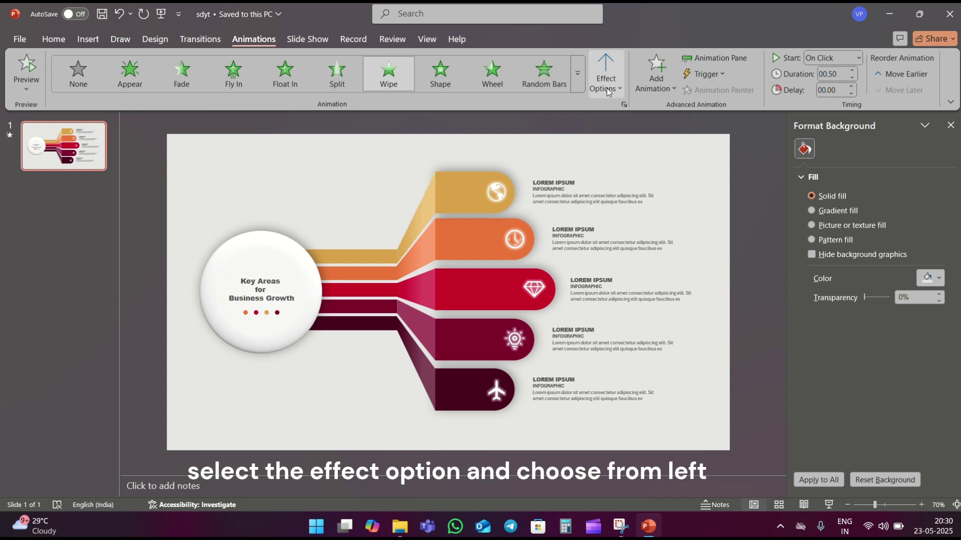
{"action": "left_click", "coordinate": [605, 93]}
{"action": "left_click", "coordinate": [603, 169]}
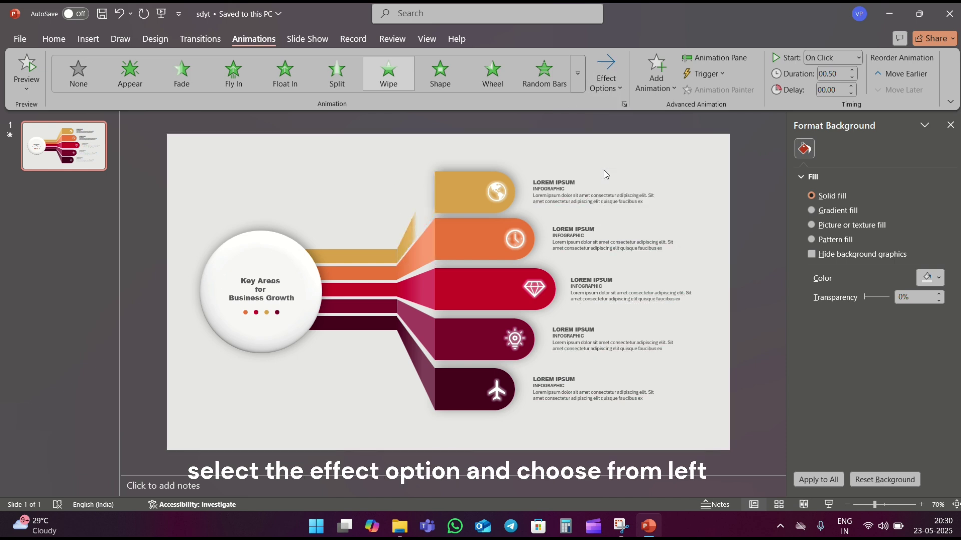
{"action": "left_click", "coordinate": [855, 75]}
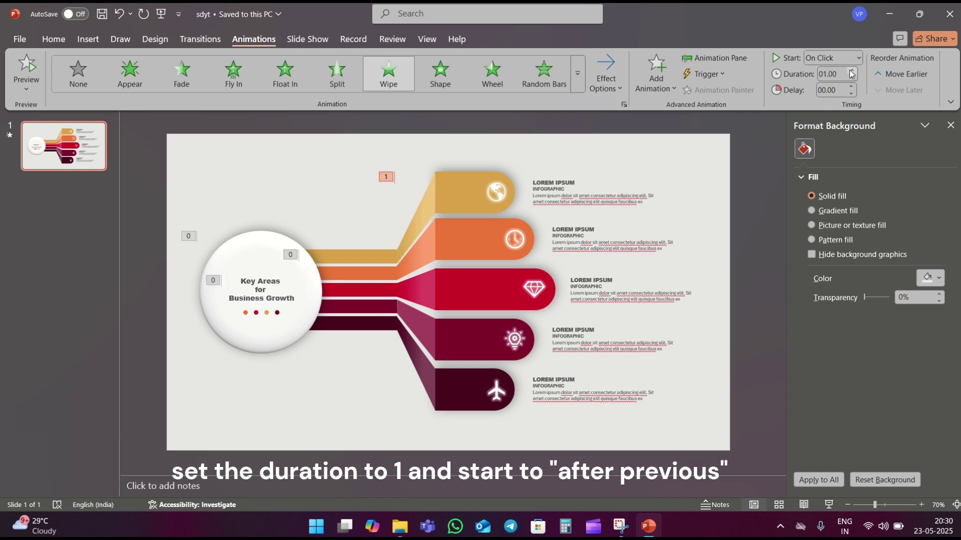
{"action": "left_click", "coordinate": [833, 58]}
Step: Start the diagonal connector After Previous and wipe the top gold bar in from the left
{"action": "left_click", "coordinate": [828, 106]}
{"action": "left_click", "coordinate": [445, 188]}
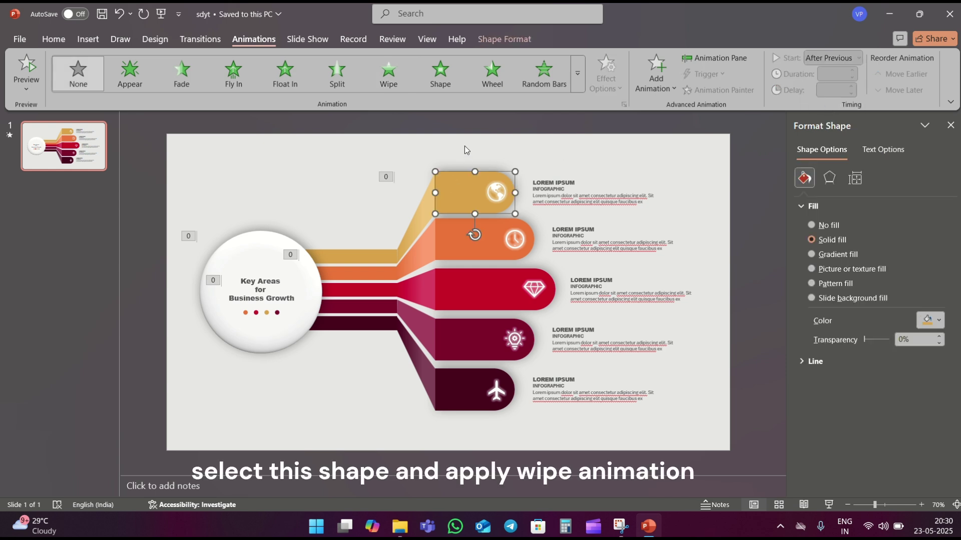
{"action": "left_click", "coordinate": [388, 75]}
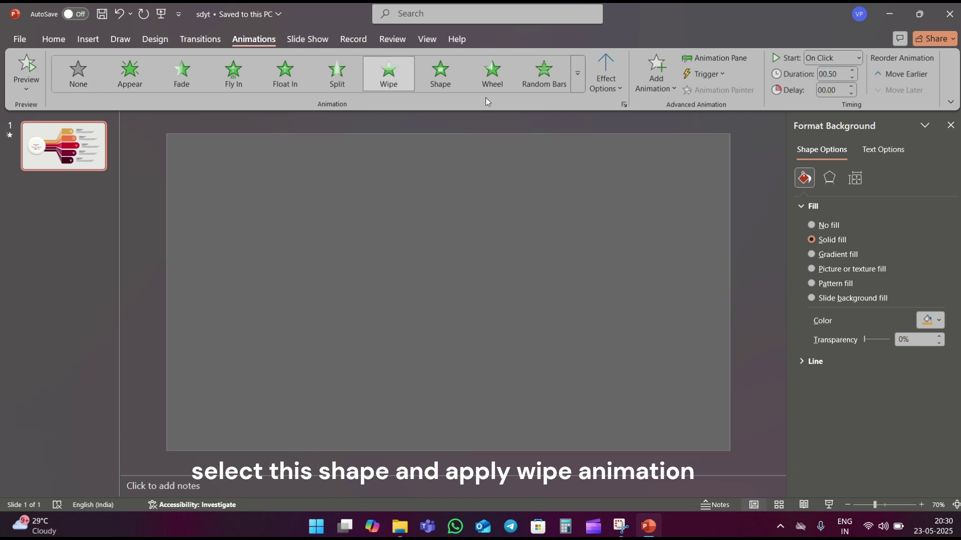
{"action": "left_click", "coordinate": [623, 75]}
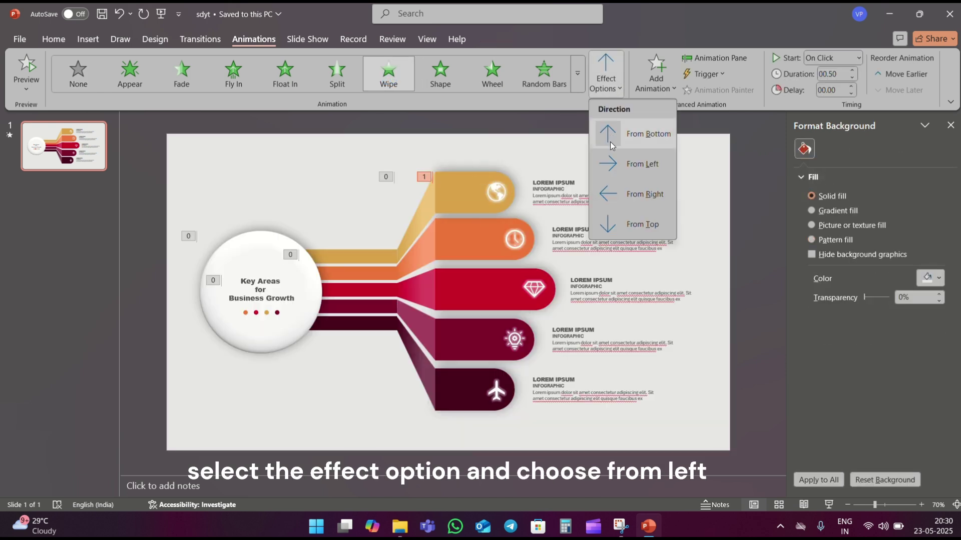
{"action": "left_click", "coordinate": [610, 156]}
{"action": "left_click", "coordinate": [855, 73]}
{"action": "type", "text": "01"}
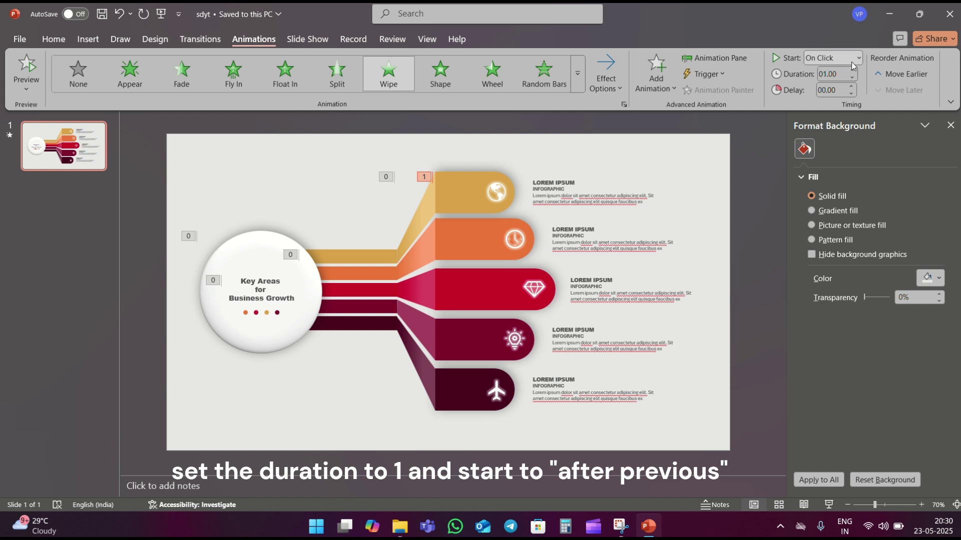
{"action": "left_click", "coordinate": [833, 58]}
{"action": "left_click", "coordinate": [831, 100]}
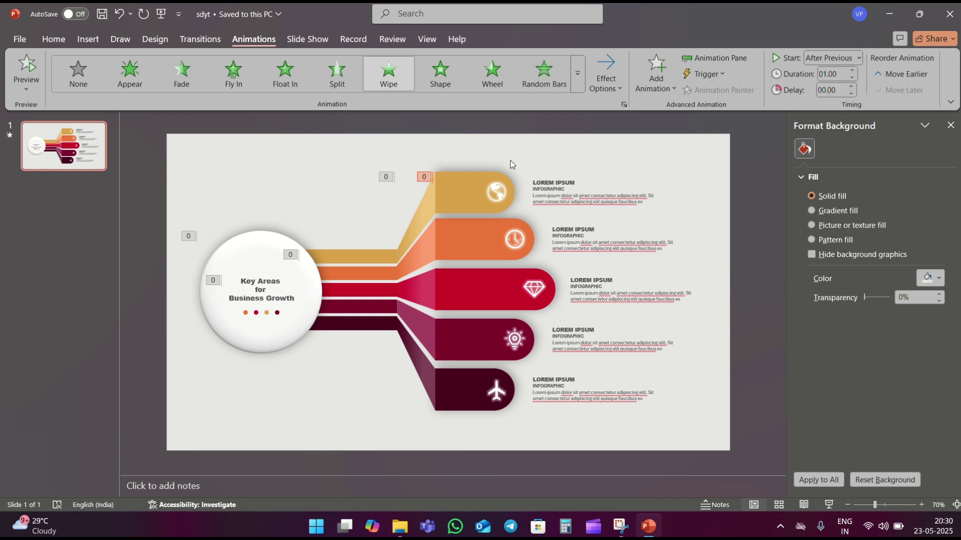
Step: Make the globe icon Zoom in over 1 second, After Previous
{"action": "left_click", "coordinate": [495, 188]}
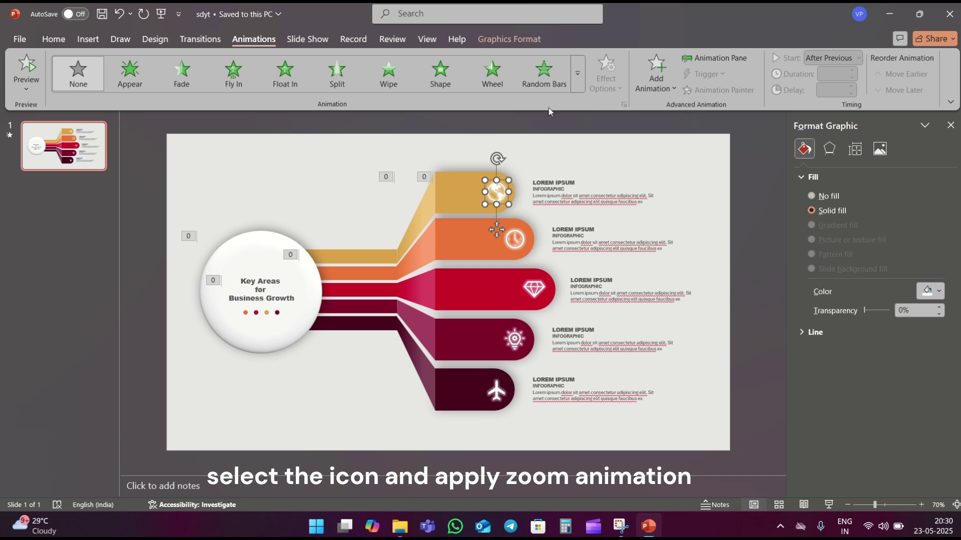
{"action": "left_click", "coordinate": [576, 83]}
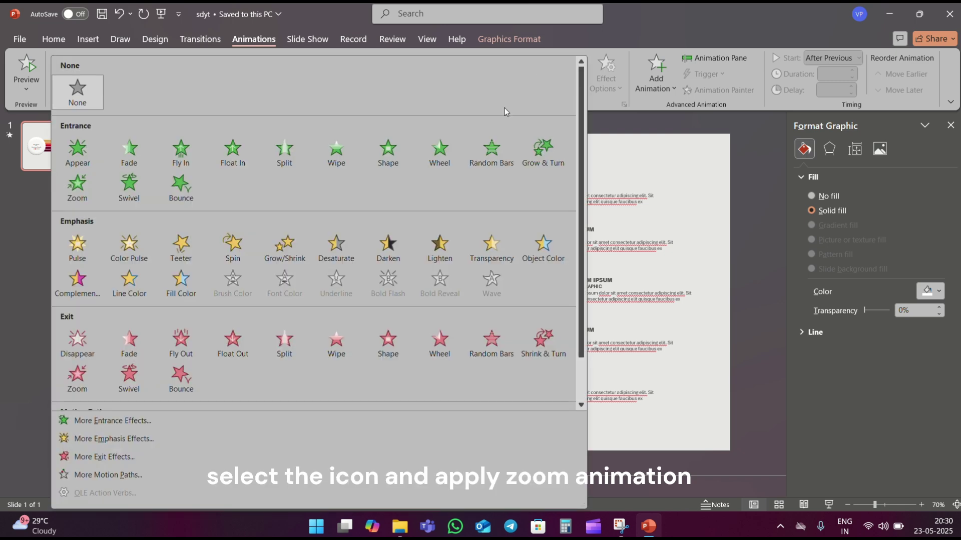
{"action": "left_click", "coordinate": [78, 184]}
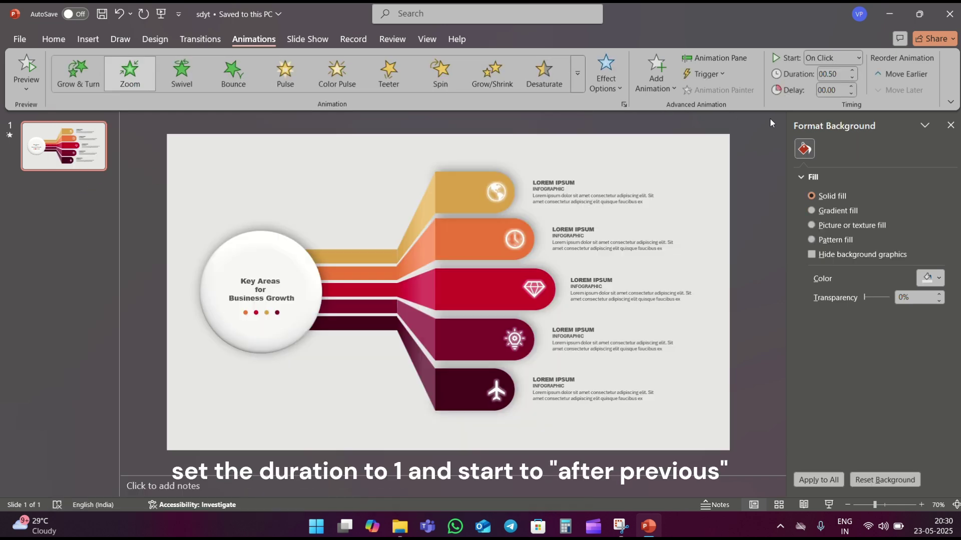
{"action": "left_click", "coordinate": [852, 71]}
{"action": "left_click", "coordinate": [852, 71]}
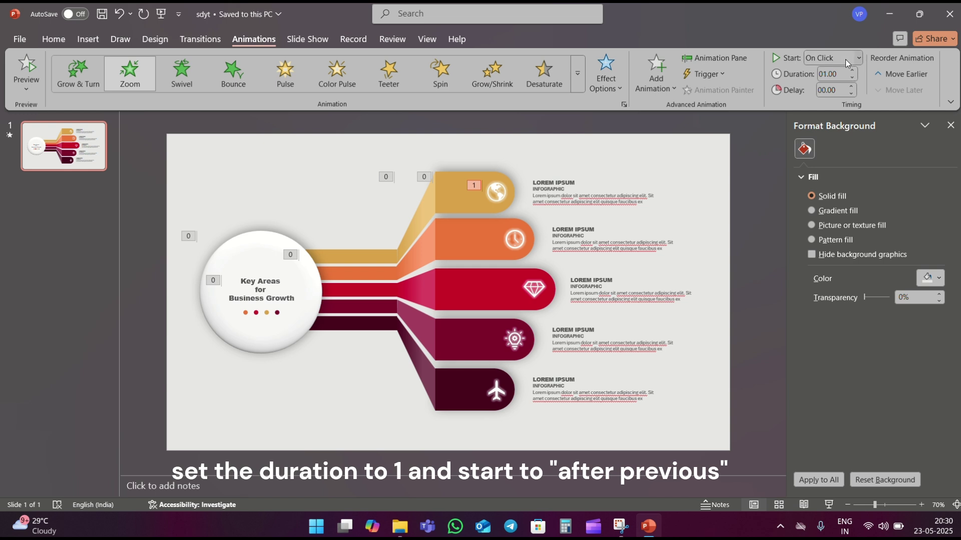
{"action": "left_click", "coordinate": [845, 59]}
{"action": "left_click", "coordinate": [836, 102]}
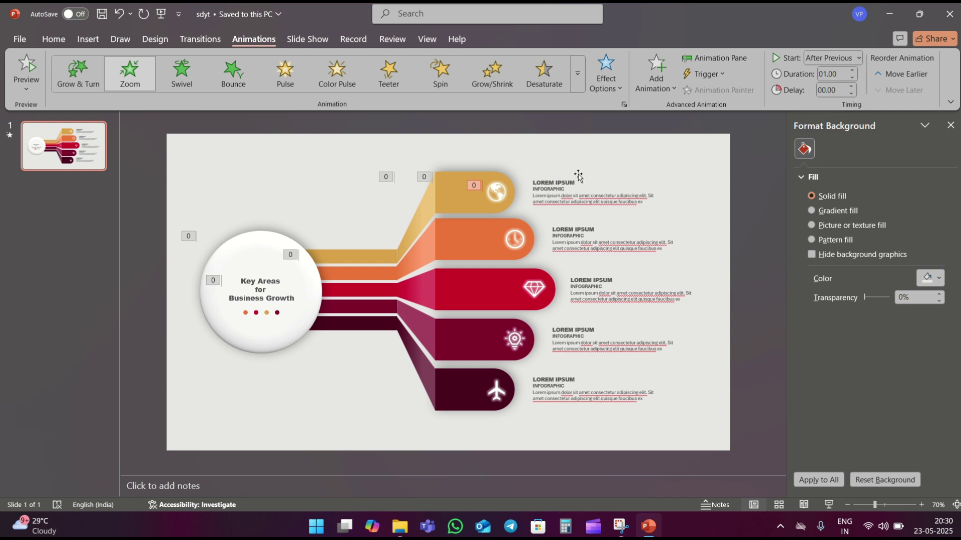
Step: Make the top bar's LOREM IPSUM text Float In After Previous
{"action": "left_click", "coordinate": [561, 184]}
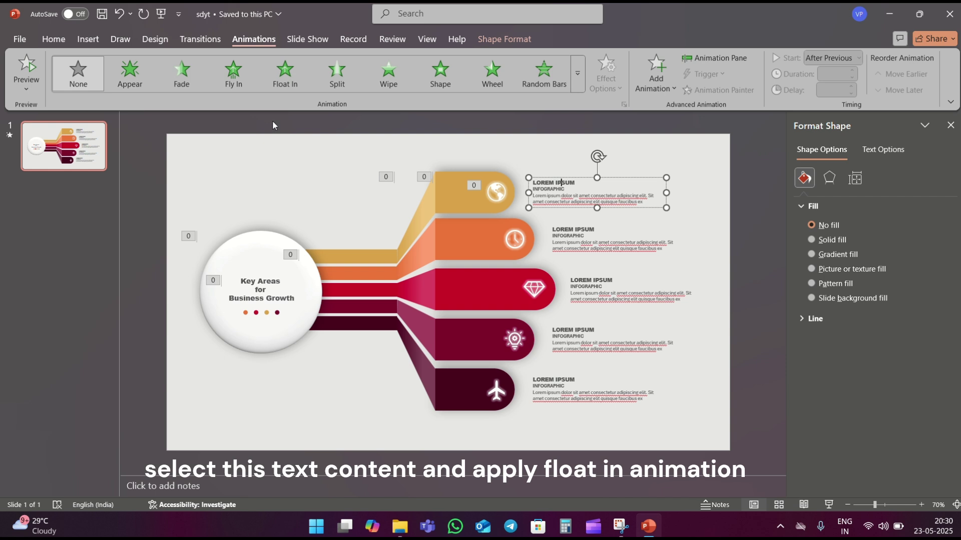
{"action": "left_click", "coordinate": [285, 72]}
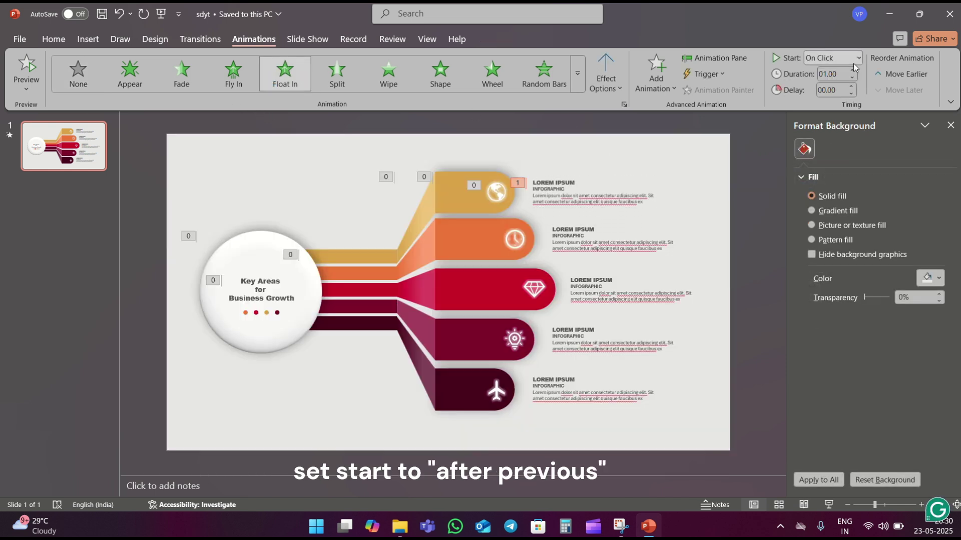
{"action": "left_click", "coordinate": [854, 64]}
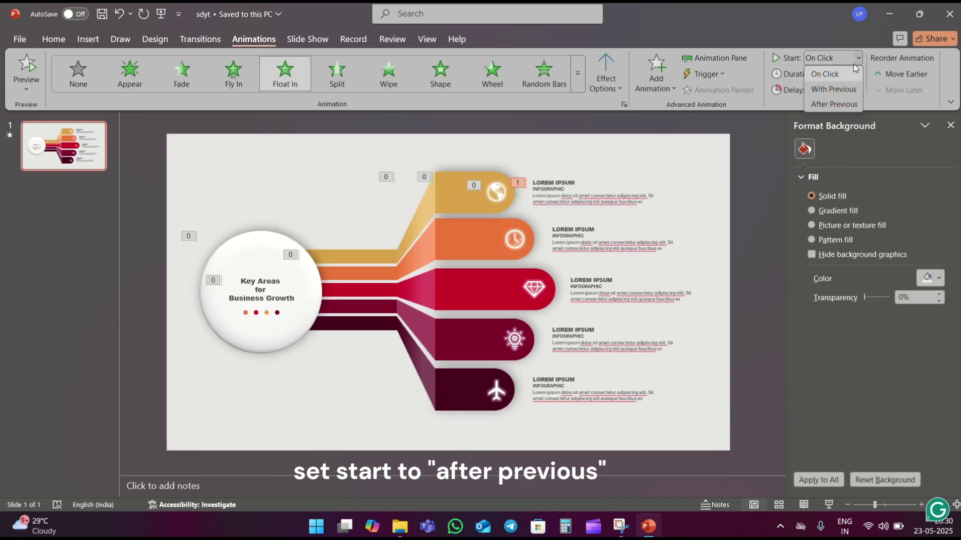
{"action": "left_click", "coordinate": [842, 103]}
{"action": "left_click", "coordinate": [350, 274]}
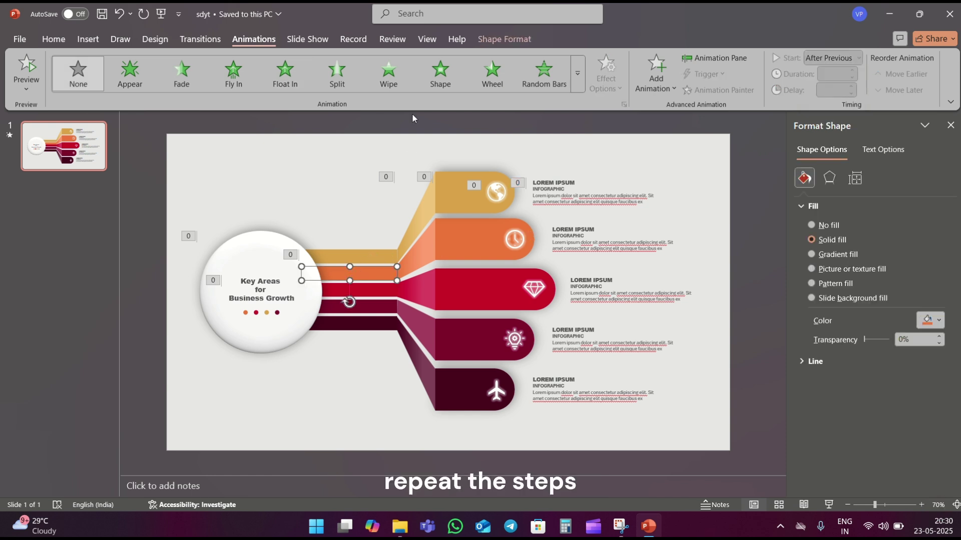
Step: Wipe the orange connector strip in from the left over 1 second, After Previous
{"action": "left_click", "coordinate": [388, 73]}
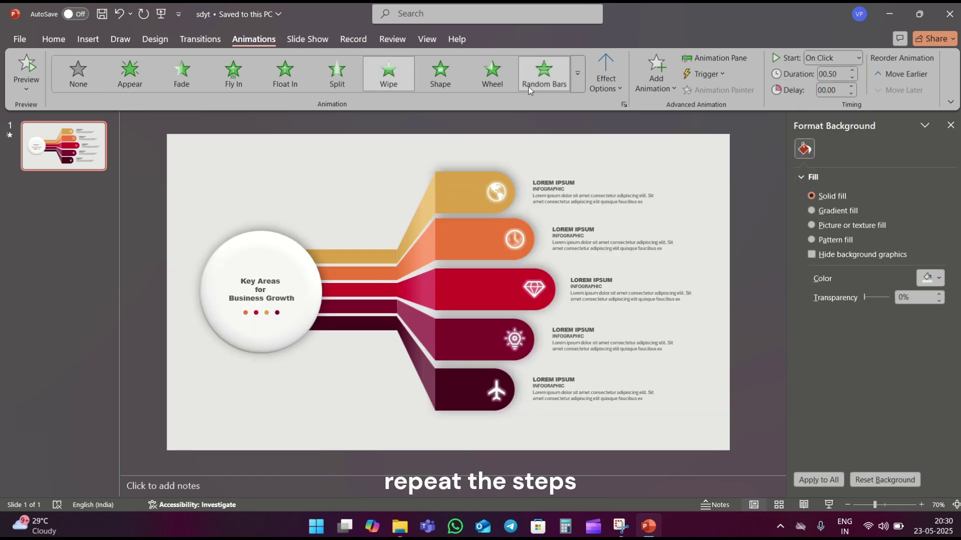
{"action": "left_click", "coordinate": [606, 75]}
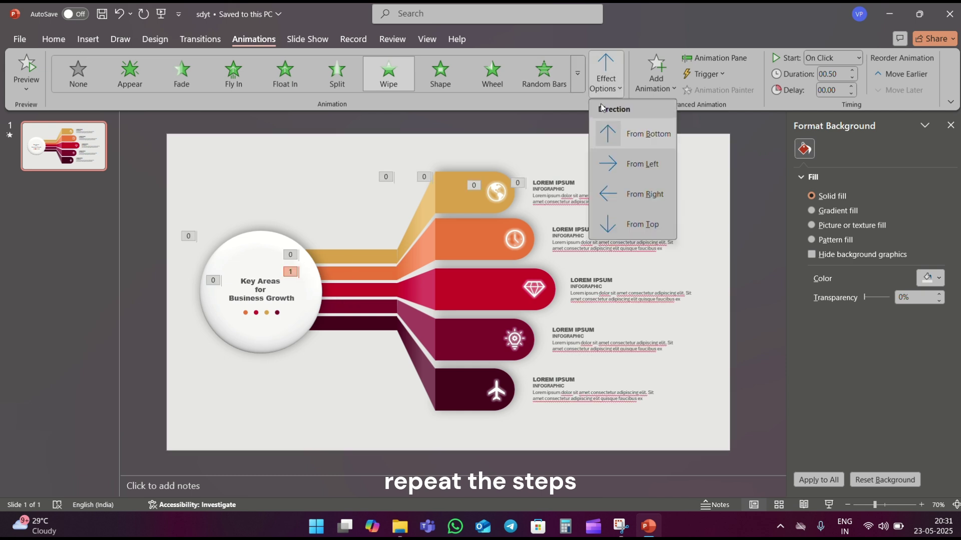
{"action": "left_click", "coordinate": [601, 158]}
{"action": "left_click", "coordinate": [854, 73]}
{"action": "left_click", "coordinate": [854, 73]}
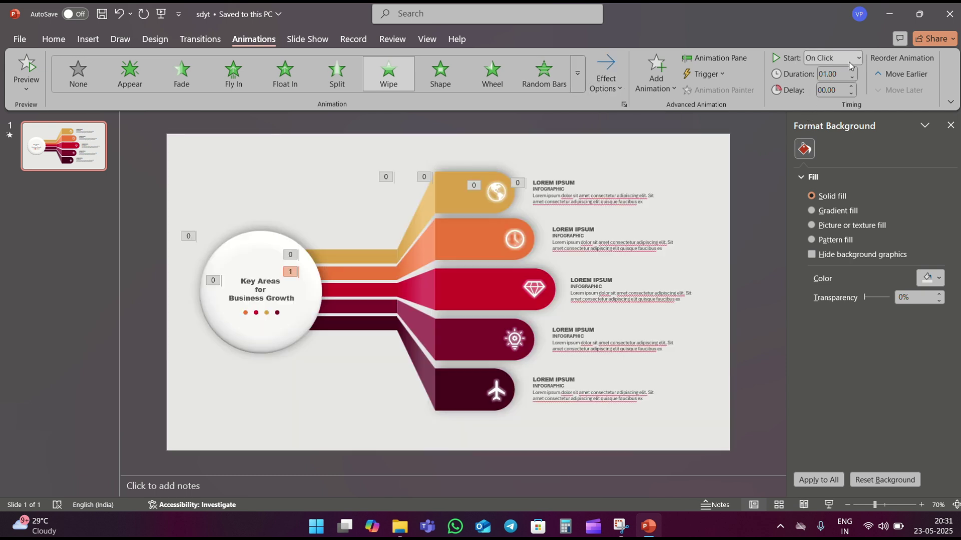
{"action": "left_click", "coordinate": [849, 62]}
{"action": "left_click", "coordinate": [843, 99]}
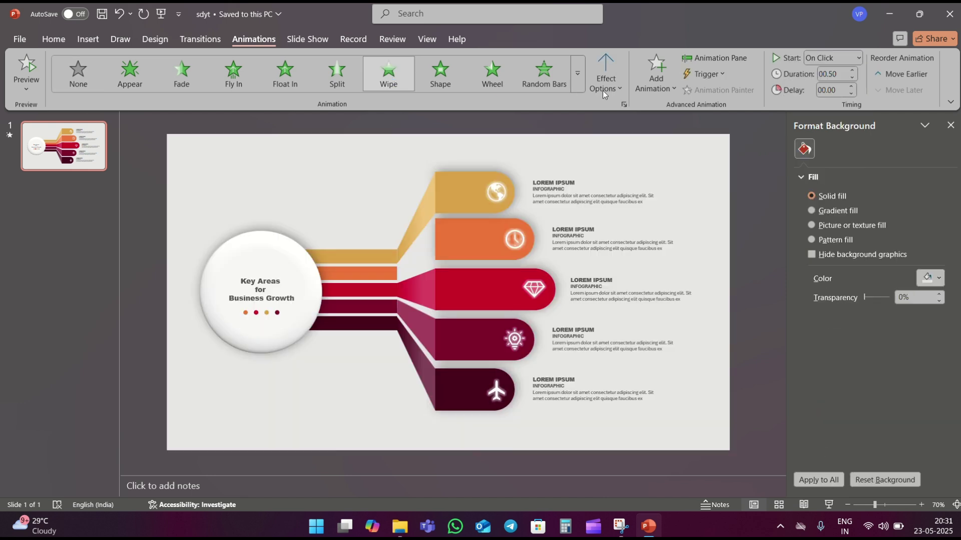
{"action": "left_click", "coordinate": [612, 88]}
{"action": "left_click", "coordinate": [620, 159]}
{"action": "left_click", "coordinate": [852, 72]}
{"action": "left_click", "coordinate": [852, 71]}
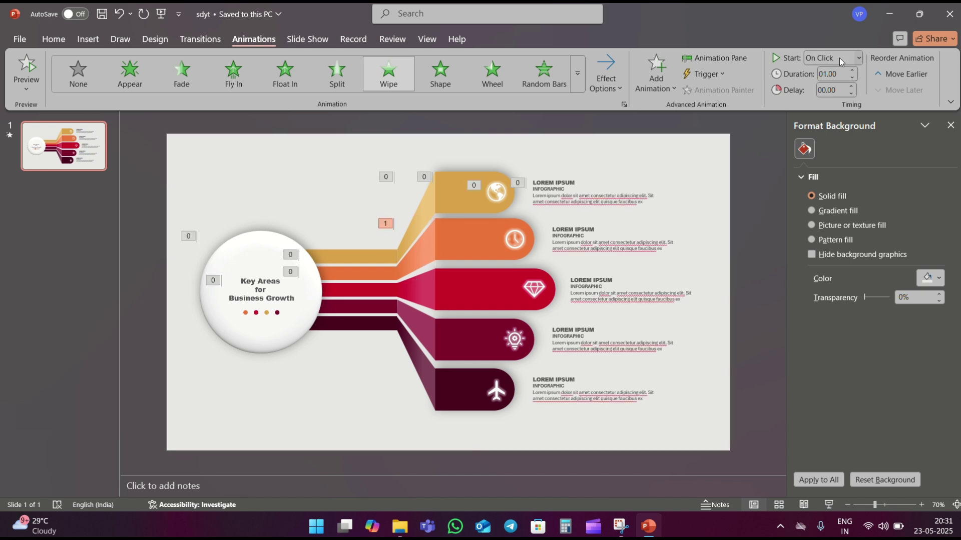
{"action": "left_click", "coordinate": [841, 61]}
{"action": "left_click", "coordinate": [820, 100]}
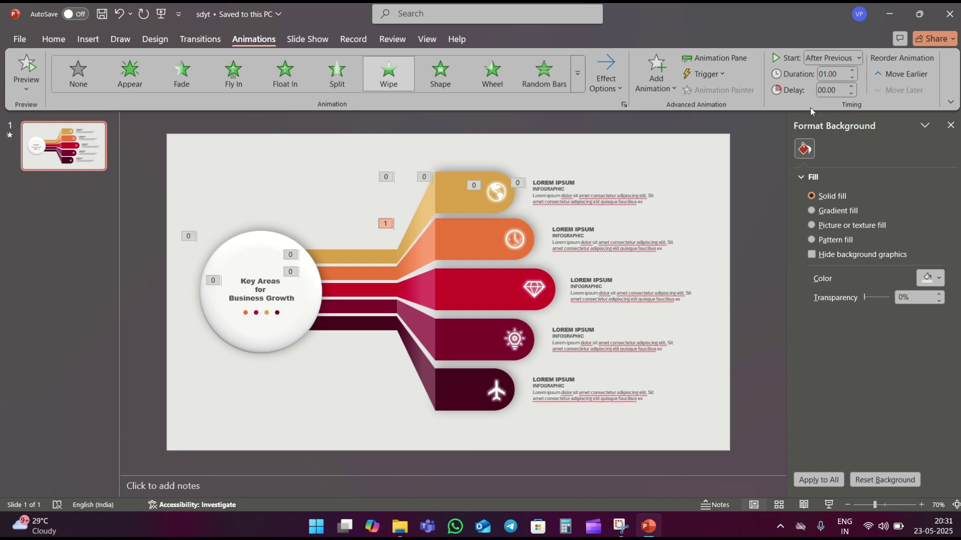
Step: Wipe the orange bar in from the left over 1 second, After Previous
{"action": "left_click", "coordinate": [470, 238]}
{"action": "left_click", "coordinate": [388, 74]}
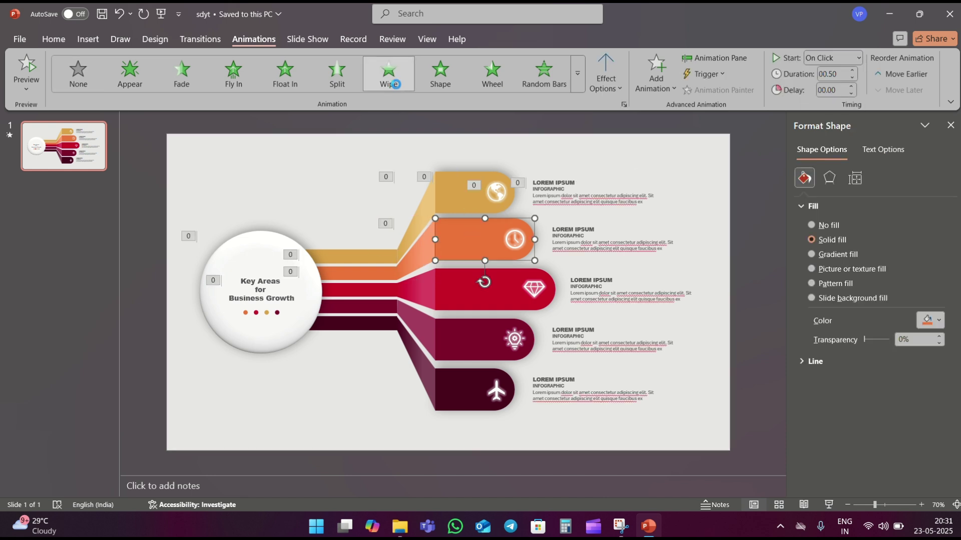
{"action": "left_click", "coordinate": [599, 91]}
{"action": "left_click", "coordinate": [625, 161]}
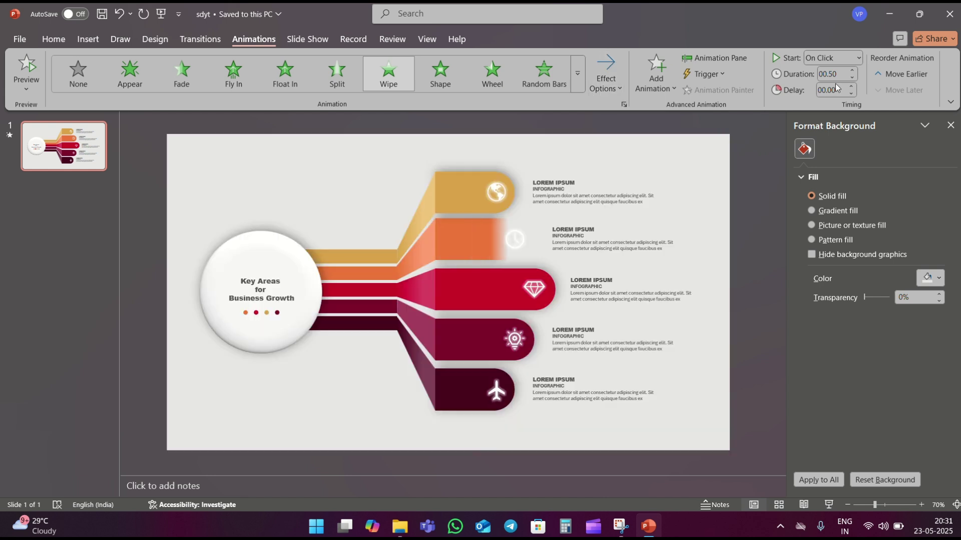
{"action": "left_click", "coordinate": [852, 71]}
{"action": "left_click", "coordinate": [852, 70]}
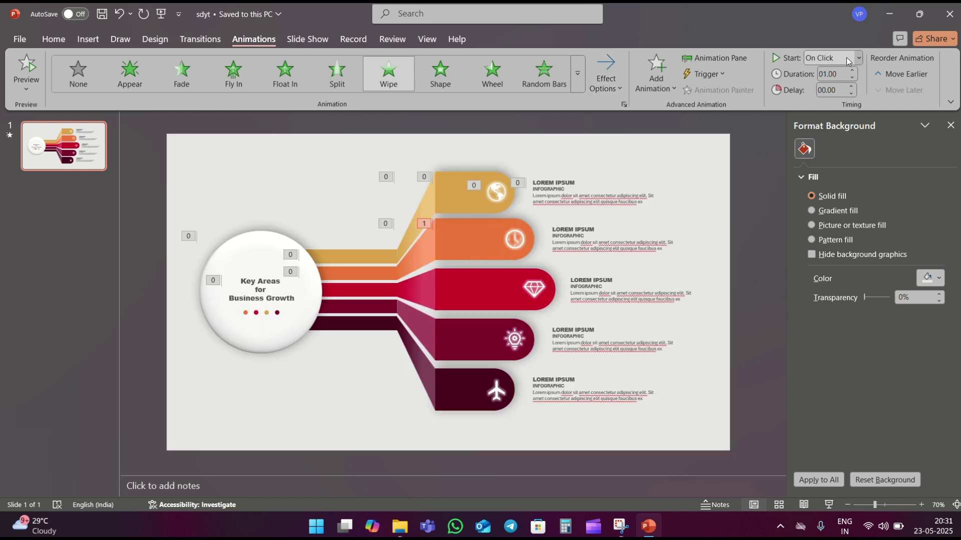
{"action": "left_click", "coordinate": [857, 58]}
{"action": "left_click", "coordinate": [831, 102]}
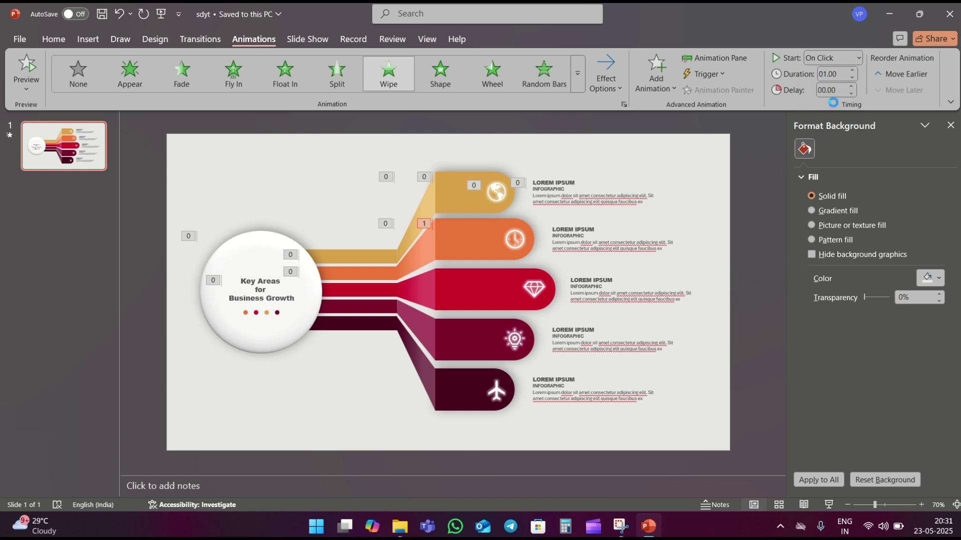
Step: Make the orange bar's clock icon Zoom in over 1 second, After Previous
{"action": "left_click", "coordinate": [509, 233]}
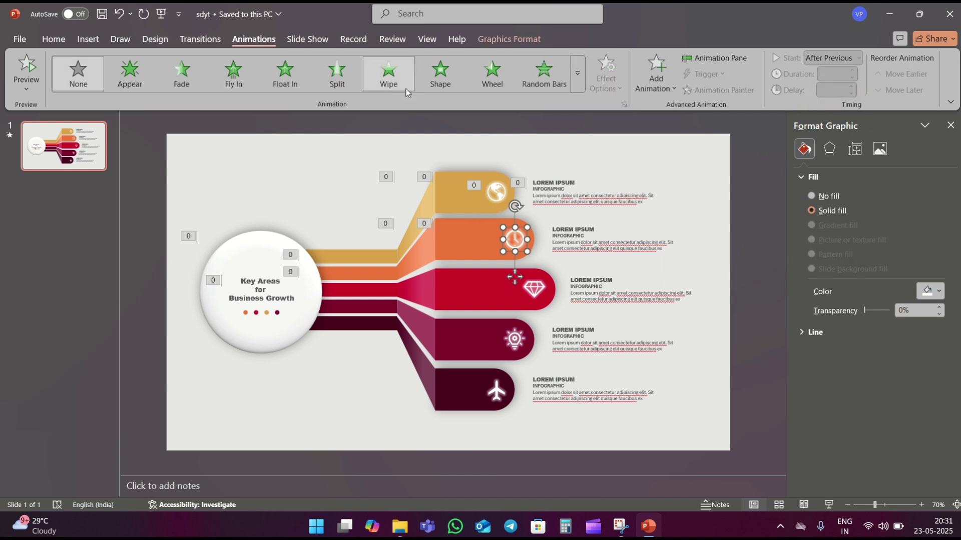
{"action": "left_click", "coordinate": [578, 86]}
{"action": "left_click", "coordinate": [79, 192]}
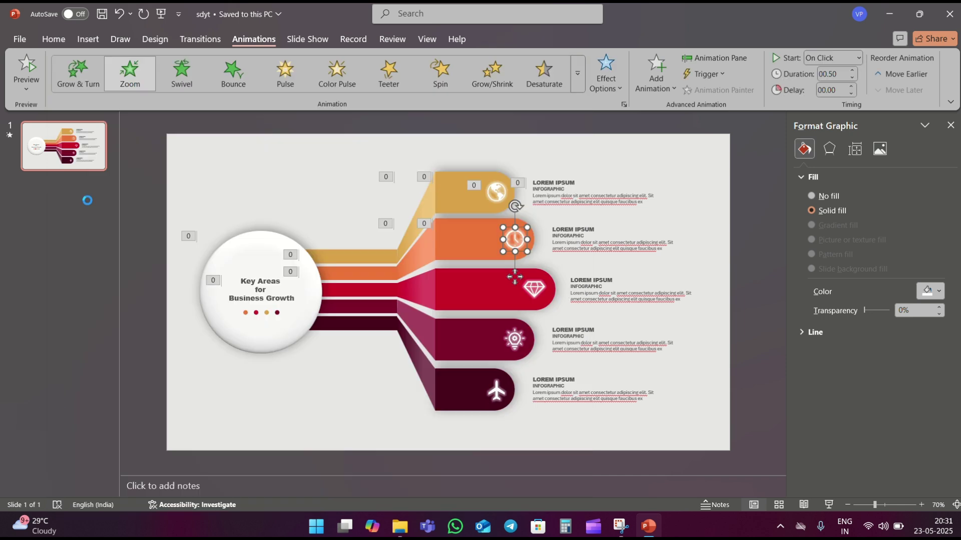
{"action": "left_click", "coordinate": [851, 71]}
{"action": "left_click", "coordinate": [851, 70]}
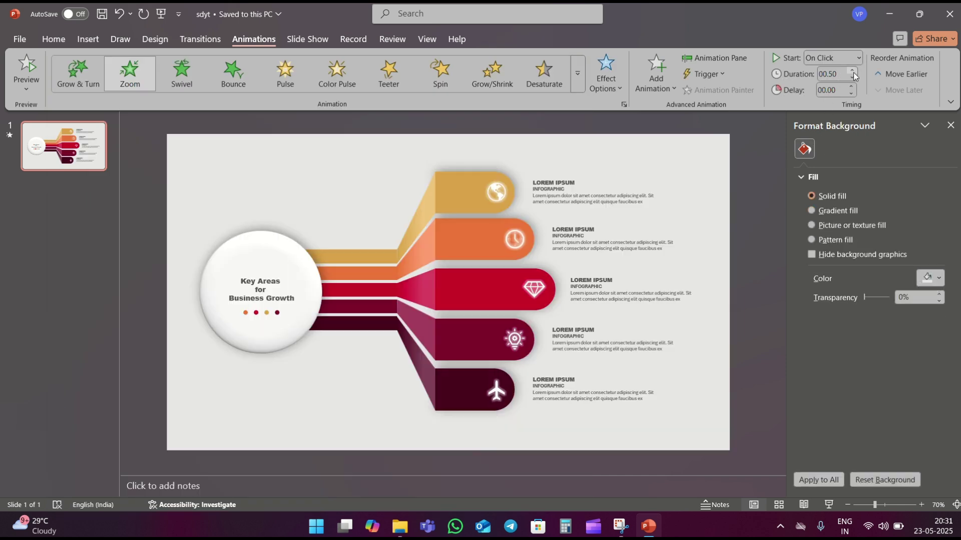
{"action": "left_click", "coordinate": [851, 63]}
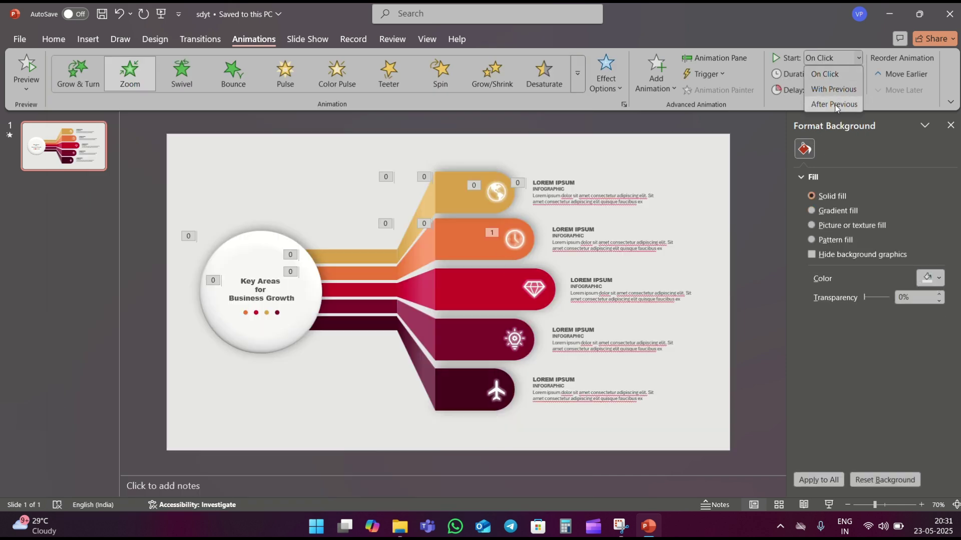
{"action": "left_click", "coordinate": [833, 103]}
Step: Make the orange bar's LOREM IPSUM text Float In After Previous
{"action": "left_click", "coordinate": [571, 233]}
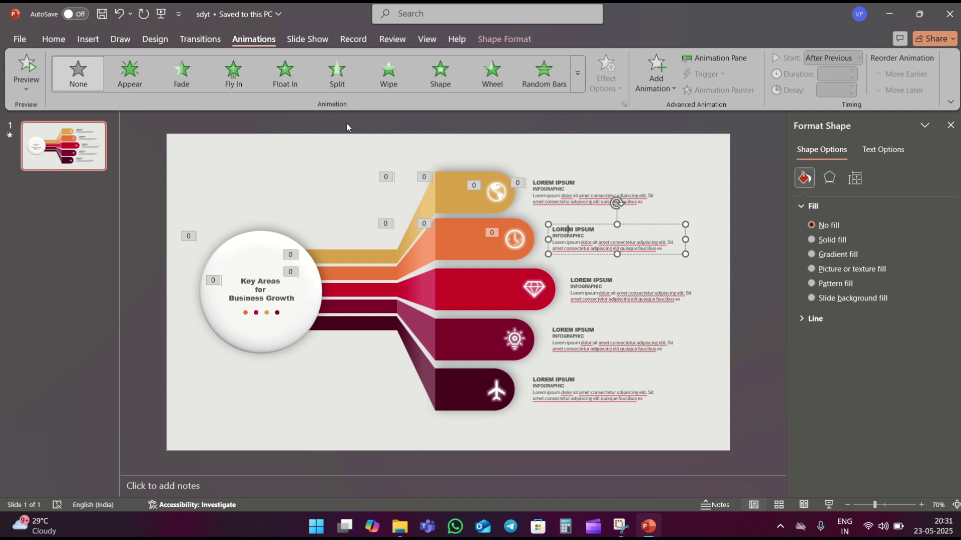
{"action": "left_click", "coordinate": [297, 83]}
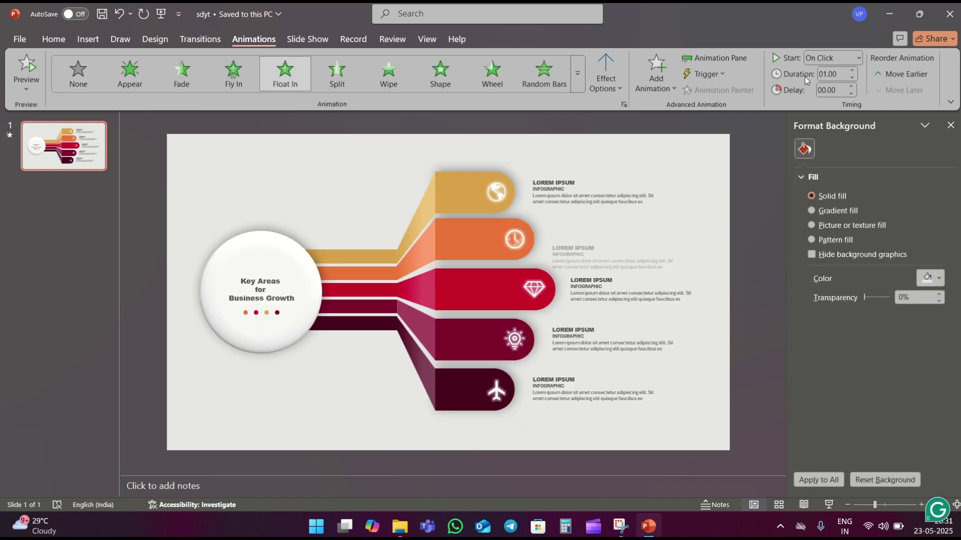
{"action": "left_click", "coordinate": [816, 62]}
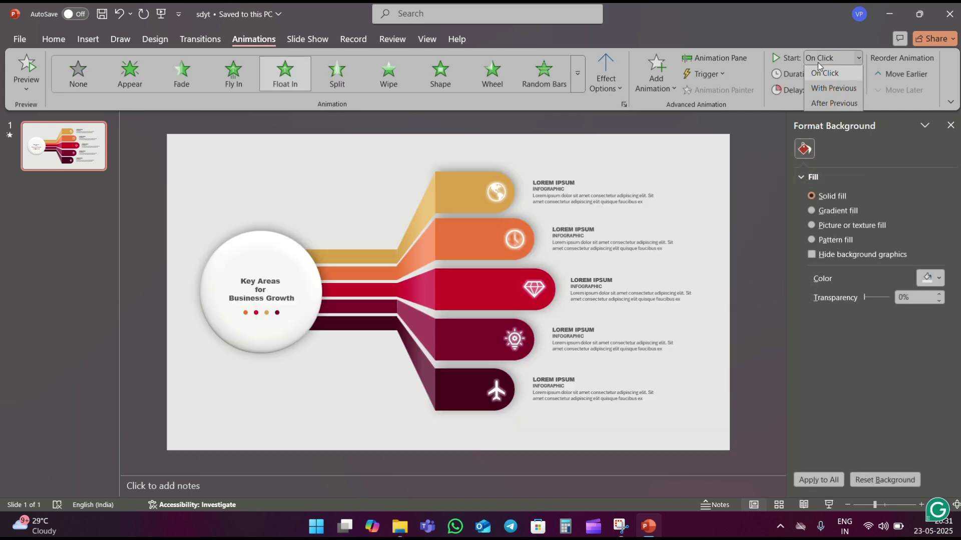
{"action": "left_click", "coordinate": [819, 101]}
Step: Wipe the thin red band in from the left, After Previous
{"action": "left_click", "coordinate": [358, 291]}
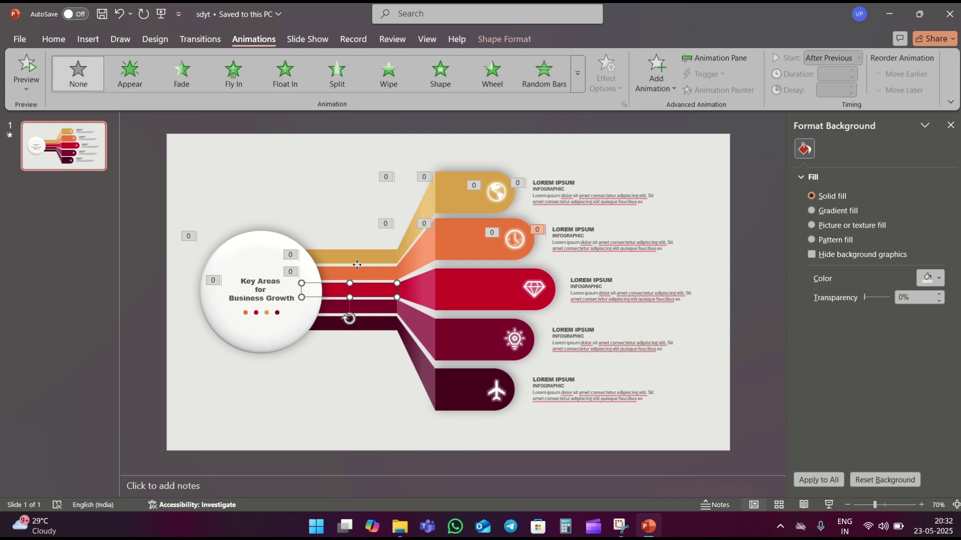
{"action": "left_click", "coordinate": [389, 87]}
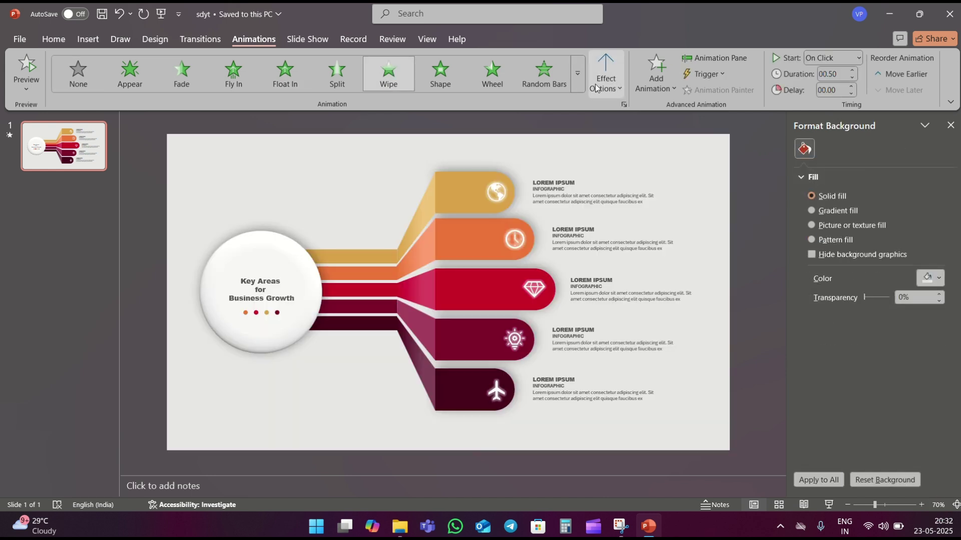
{"action": "left_click", "coordinate": [596, 84]}
{"action": "left_click", "coordinate": [650, 170]}
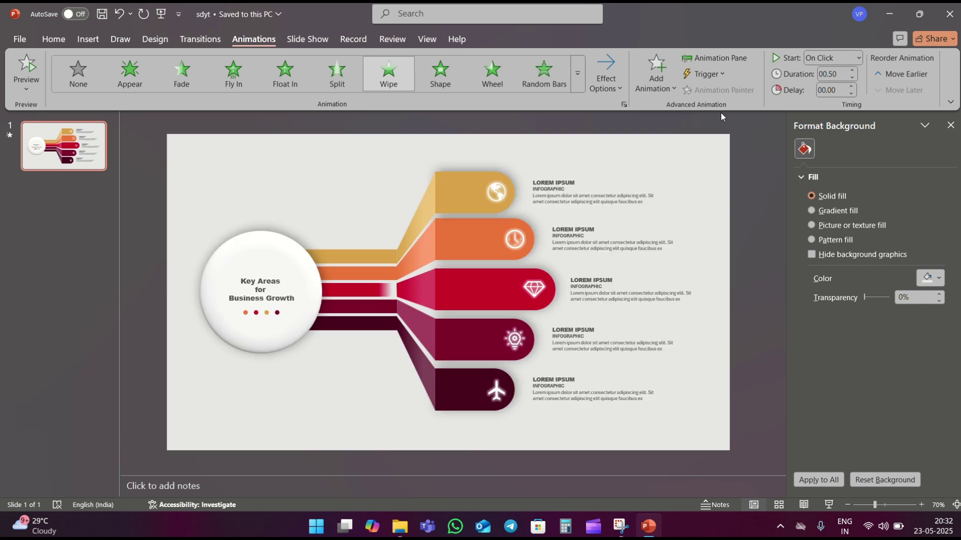
{"action": "left_click", "coordinate": [850, 58]}
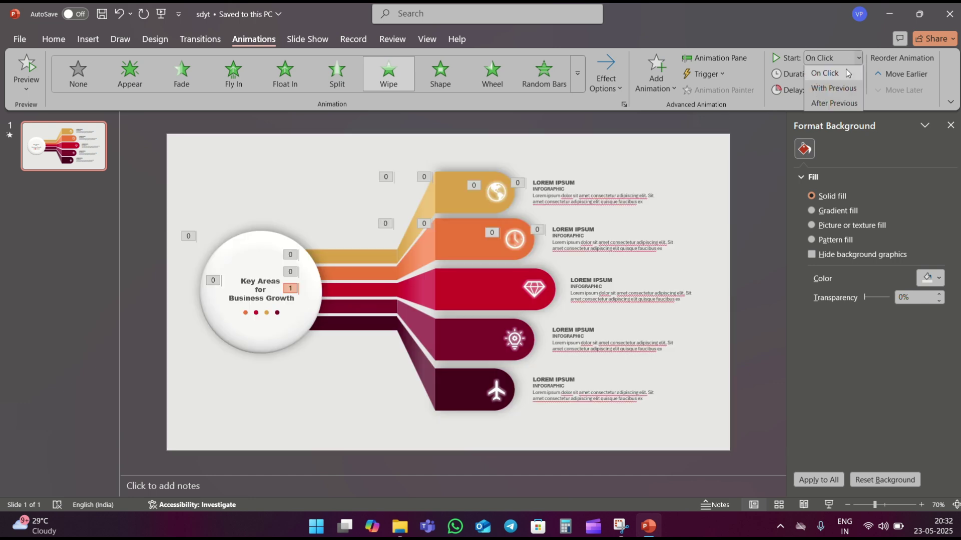
{"action": "left_click", "coordinate": [841, 106]}
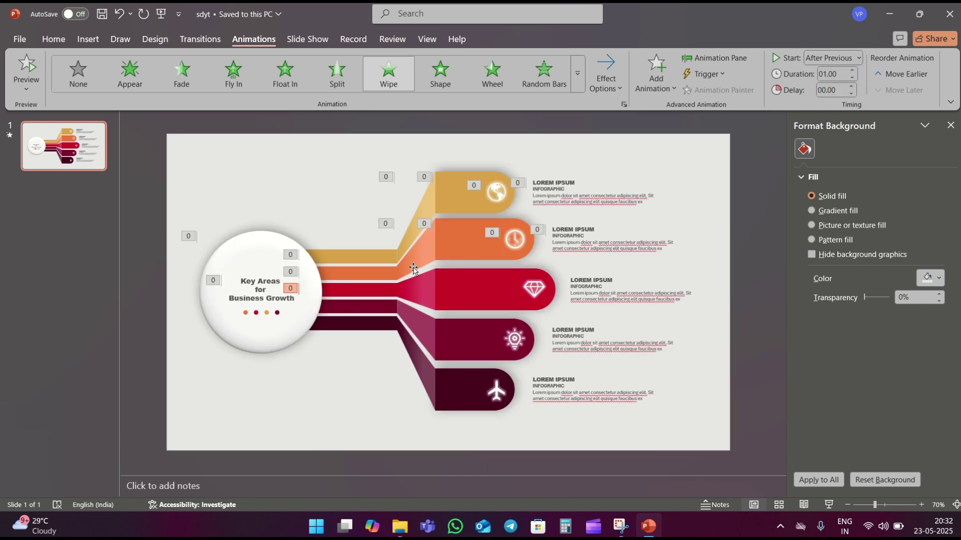
Step: Wipe the flared red connector in from the left, After Previous
{"action": "left_click", "coordinate": [417, 285]}
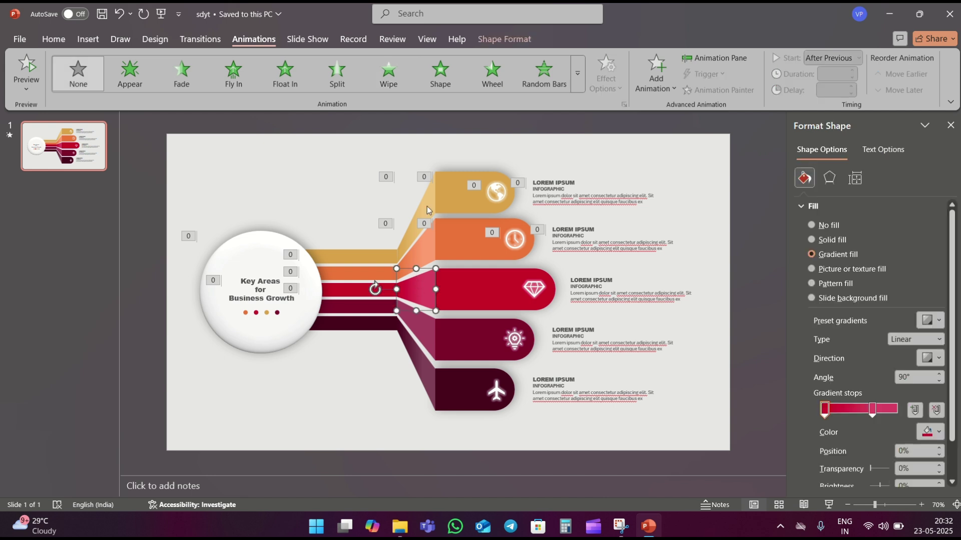
{"action": "left_click", "coordinate": [389, 74]}
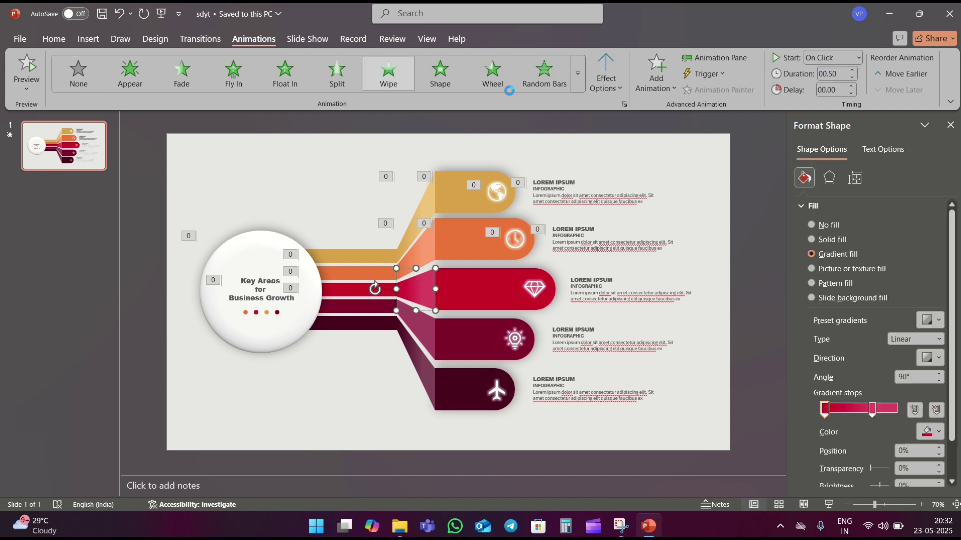
{"action": "left_click", "coordinate": [618, 78]}
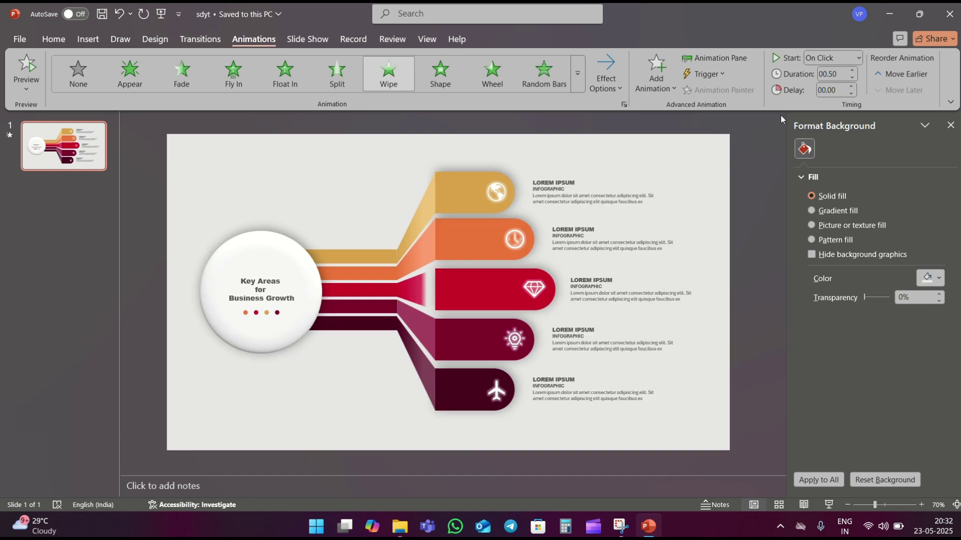
{"action": "left_click", "coordinate": [840, 56]}
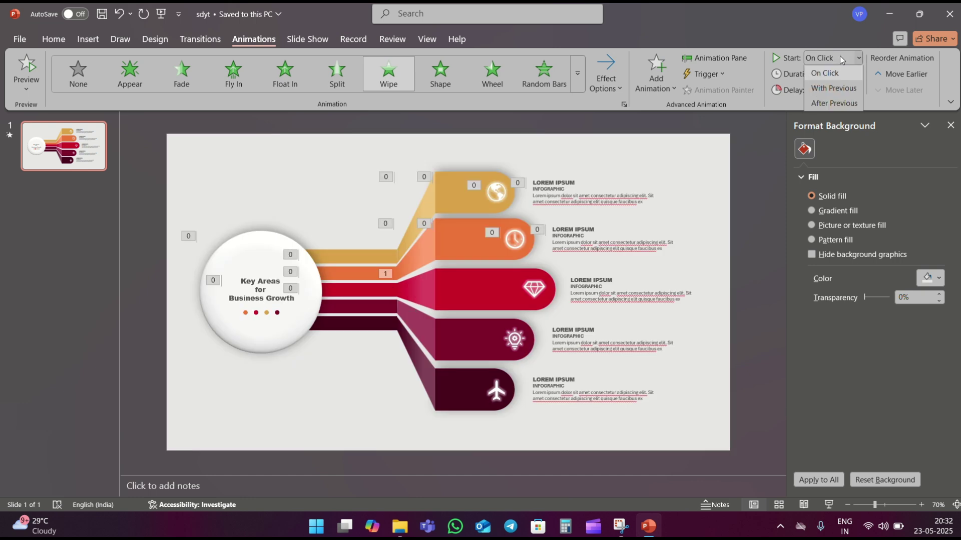
{"action": "left_click", "coordinate": [828, 105]}
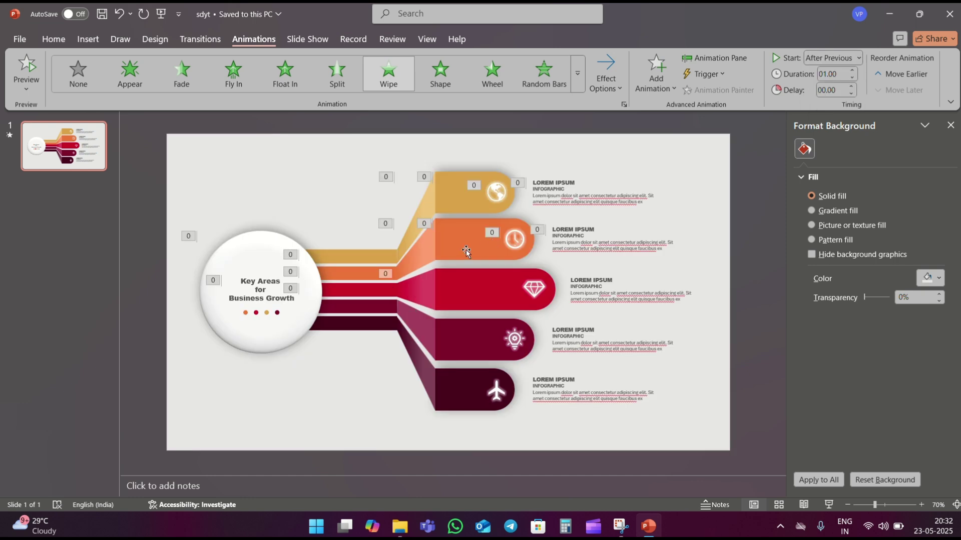
{"action": "left_click", "coordinate": [447, 289]}
Step: Wipe the red bar in from the left over 1 second, After Previous
{"action": "left_click", "coordinate": [389, 74]}
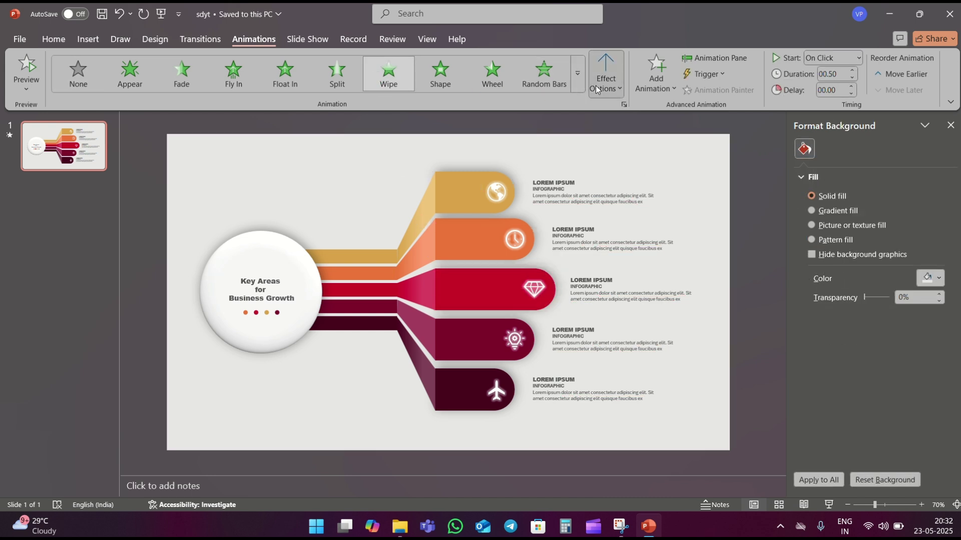
{"action": "left_click", "coordinate": [595, 85]}
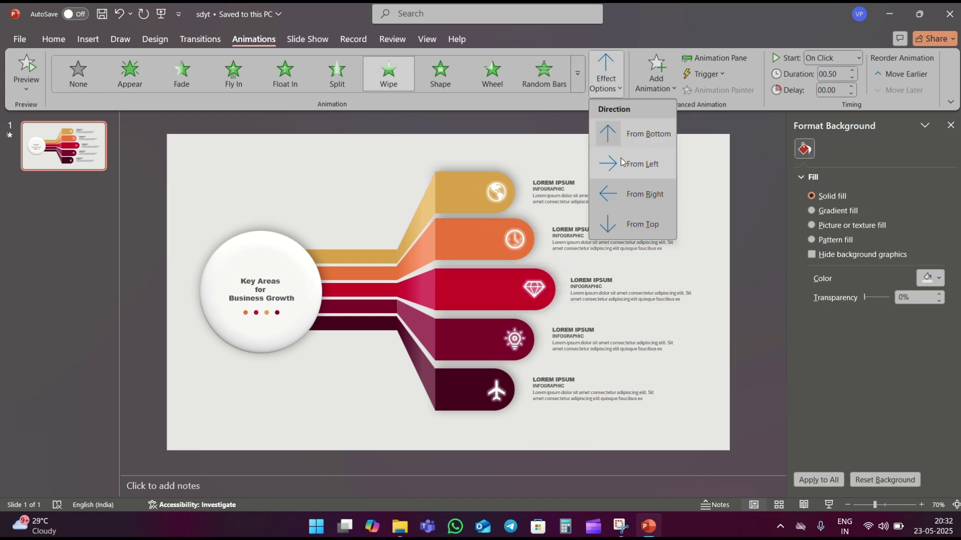
{"action": "left_click", "coordinate": [620, 161]}
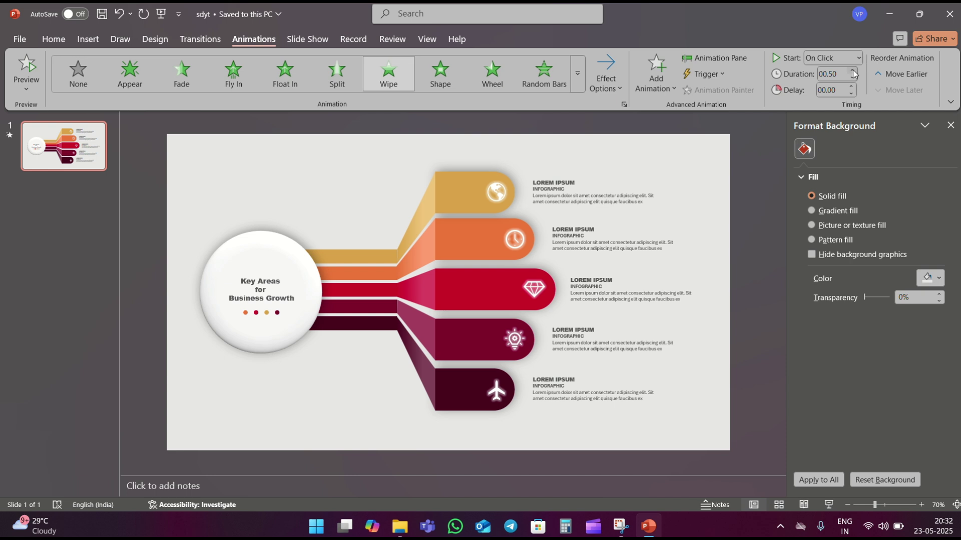
{"action": "left_click", "coordinate": [852, 70]}
{"action": "left_click", "coordinate": [853, 70]}
{"action": "left_click", "coordinate": [849, 59]}
{"action": "left_click", "coordinate": [835, 102]}
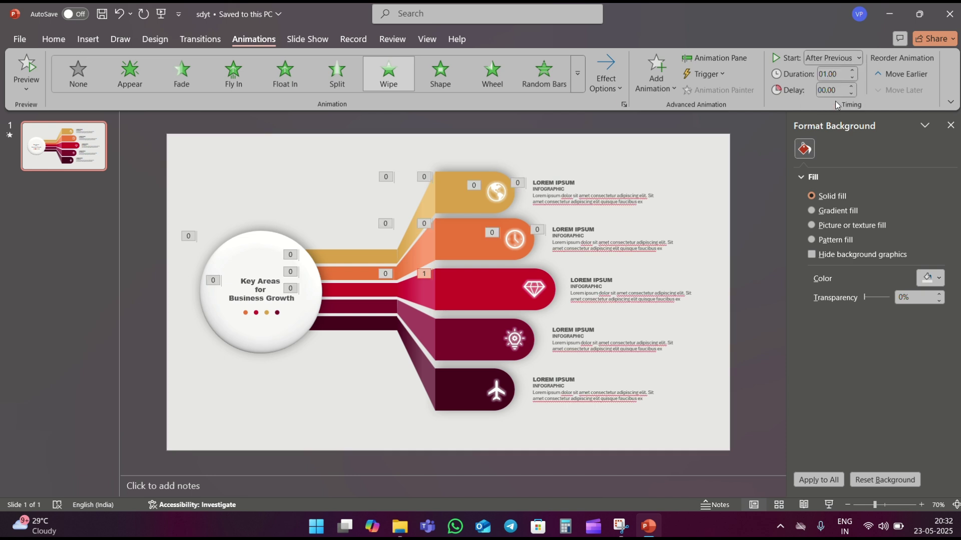
Step: Make the diamond icon Zoom in After Previous
{"action": "left_click", "coordinate": [536, 287]}
{"action": "left_click", "coordinate": [578, 87]}
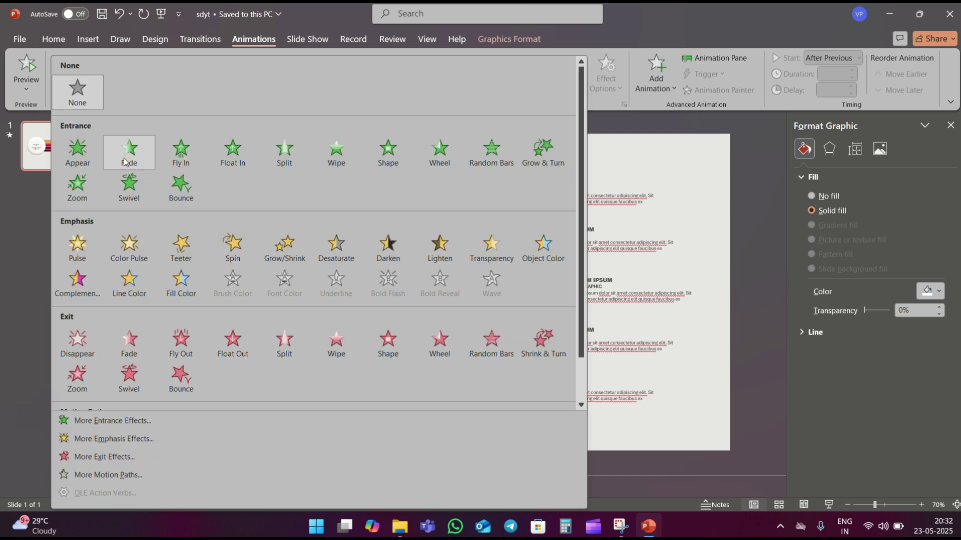
{"action": "left_click", "coordinate": [72, 188]}
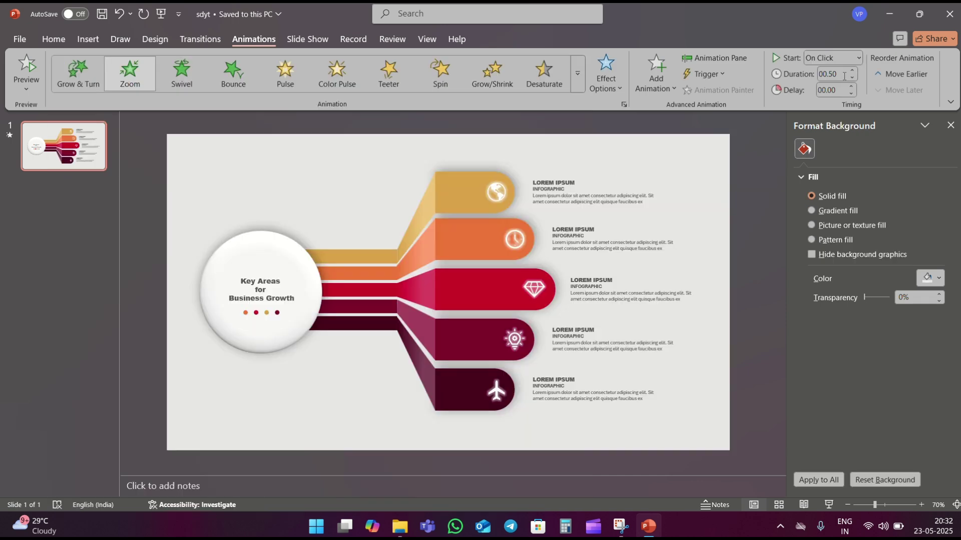
{"action": "left_click", "coordinate": [846, 58]}
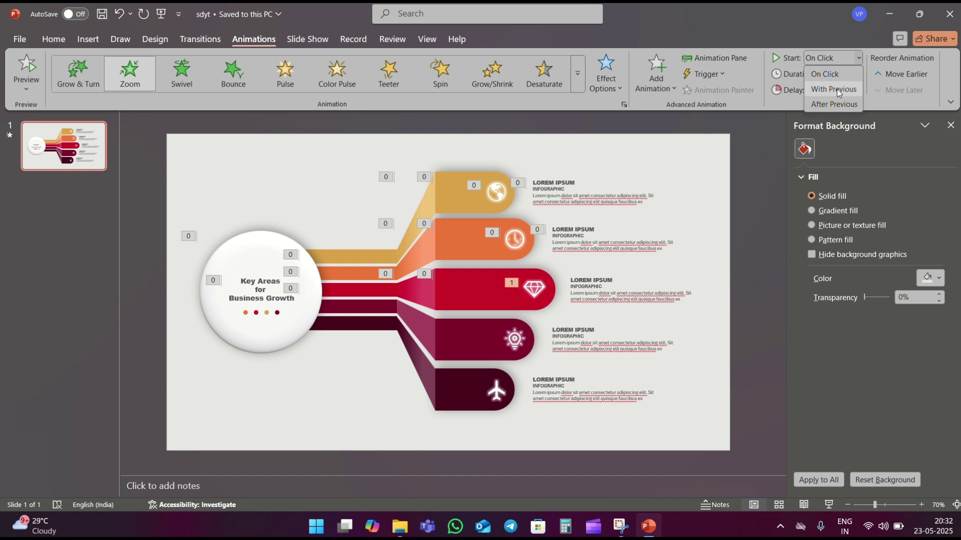
{"action": "left_click", "coordinate": [833, 105]}
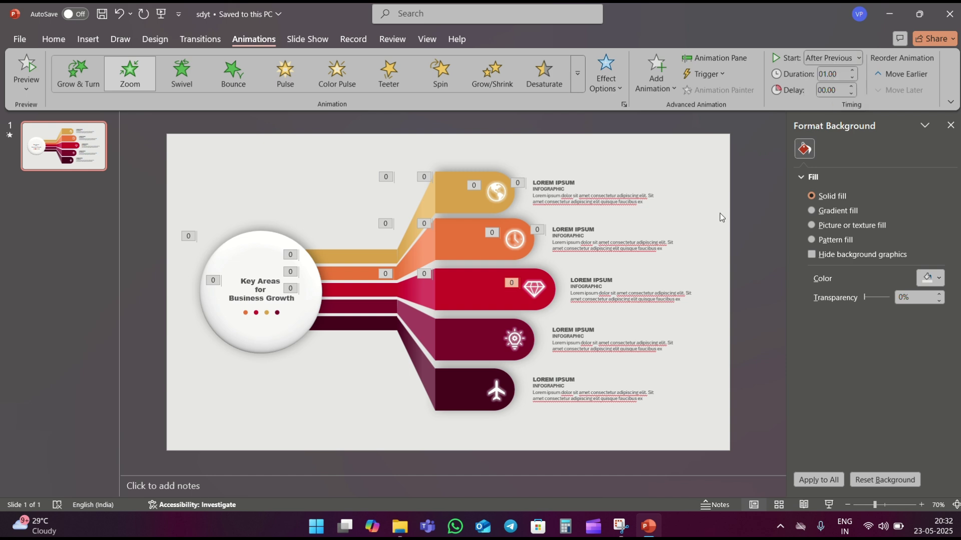
Step: Make the diamond bar's text block Float In After Previous
{"action": "left_click", "coordinate": [599, 278]}
{"action": "left_click", "coordinate": [285, 73]}
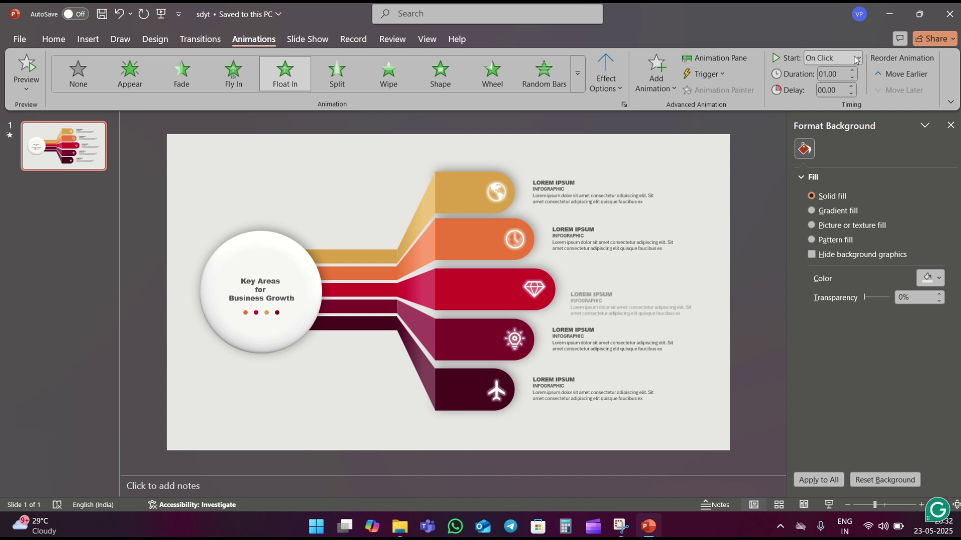
{"action": "left_click", "coordinate": [857, 58]}
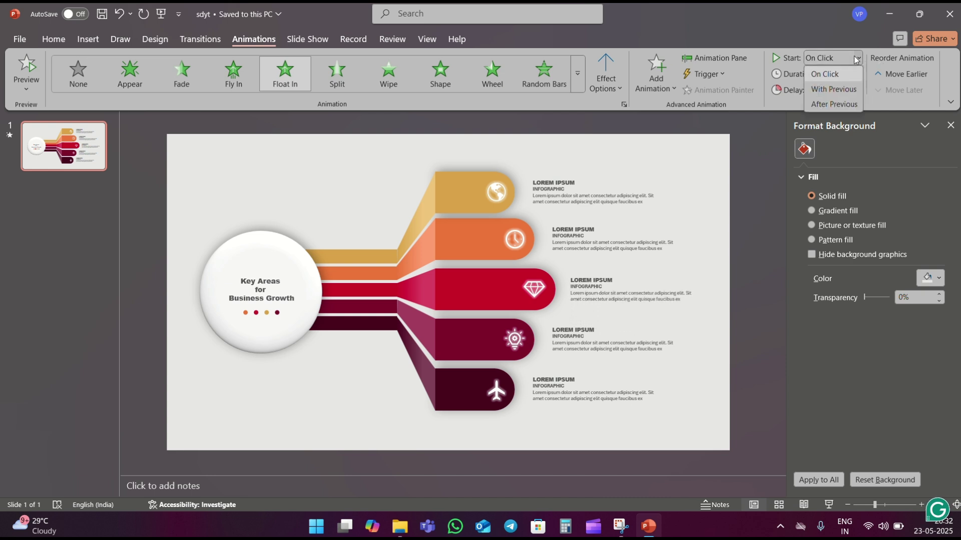
{"action": "left_click", "coordinate": [843, 105]}
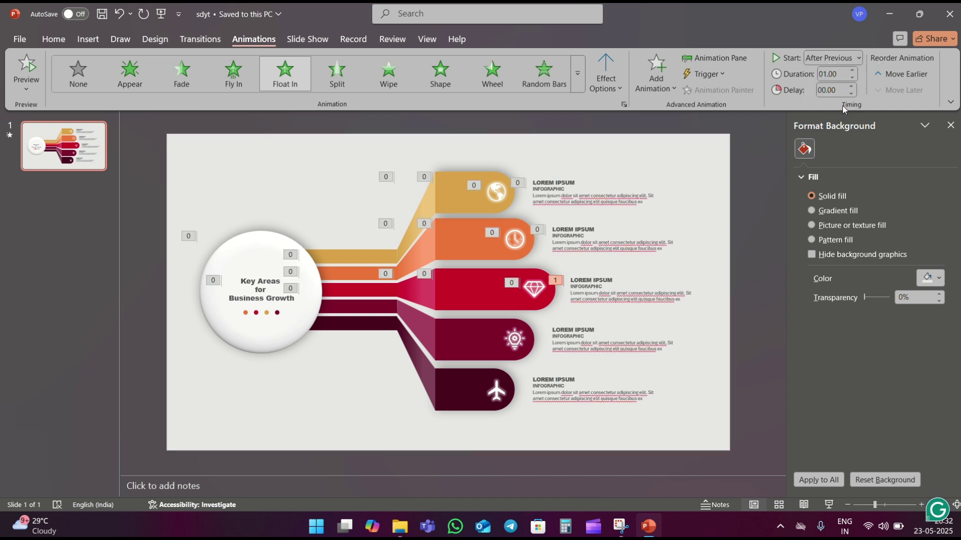
{"action": "left_click", "coordinate": [339, 309]}
Step: Wipe the dark red band in from the left over 1 second, After Previous
{"action": "left_click", "coordinate": [389, 76]}
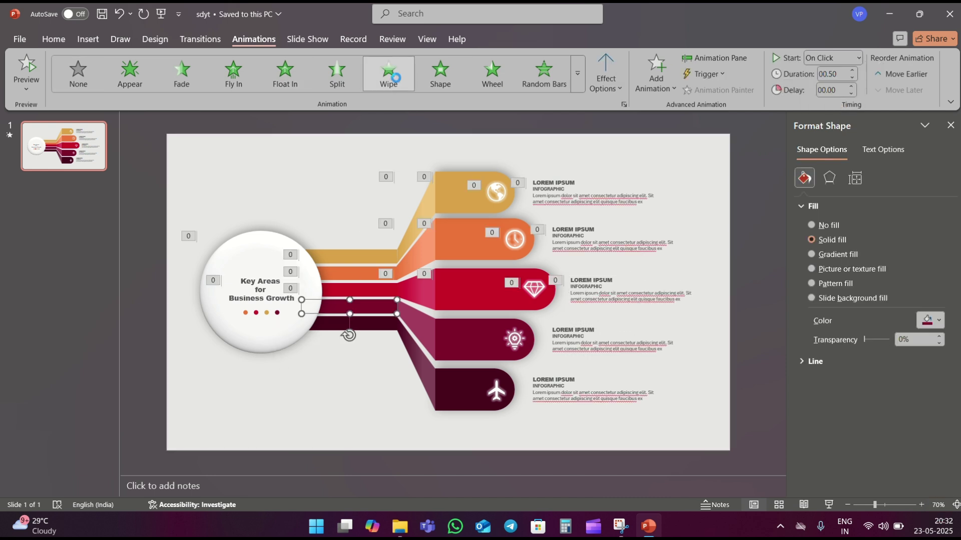
{"action": "left_click", "coordinate": [601, 86]}
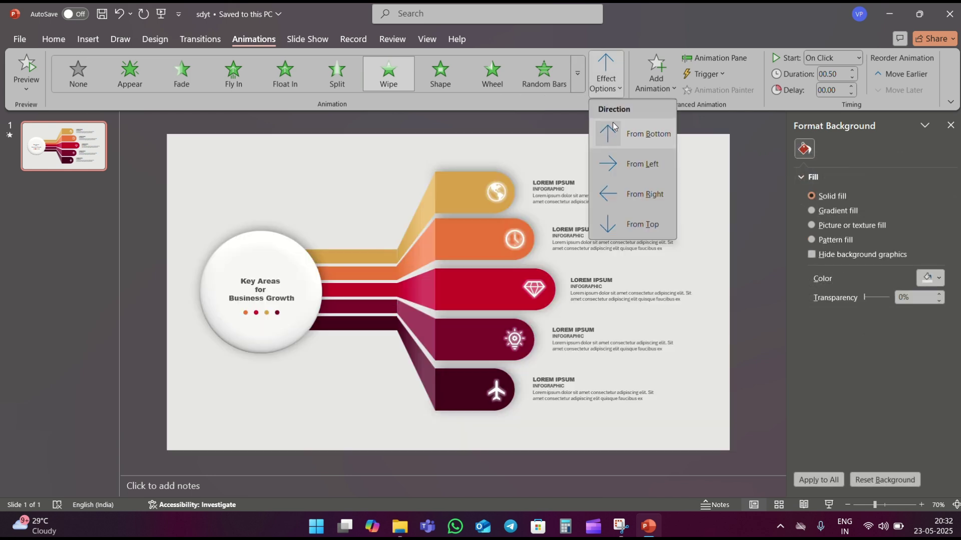
{"action": "left_click", "coordinate": [617, 160]}
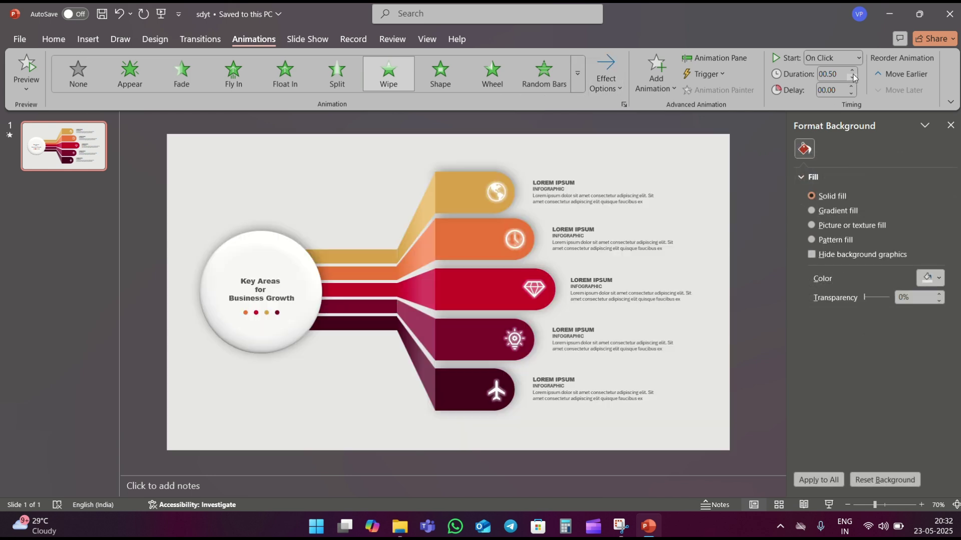
{"action": "left_click", "coordinate": [852, 74]}
{"action": "left_click", "coordinate": [852, 74]}
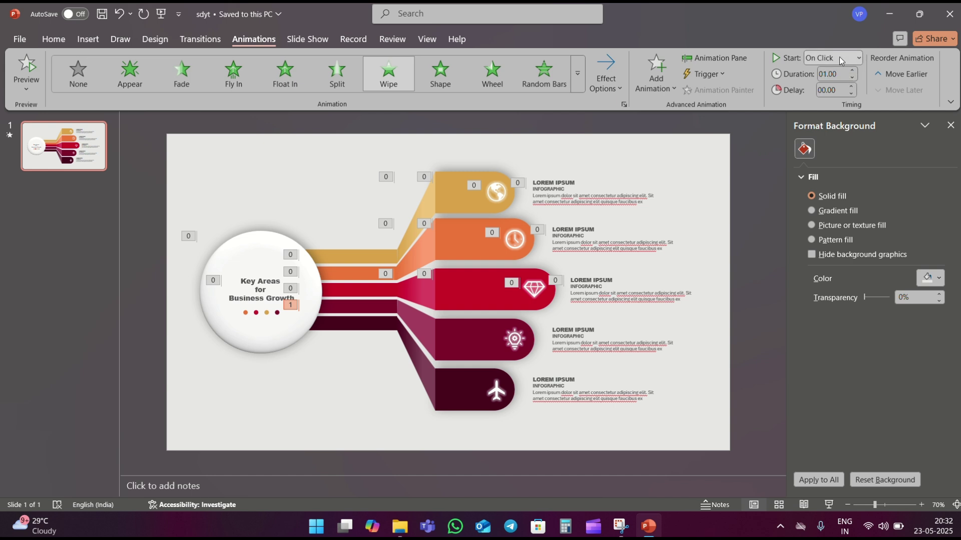
{"action": "left_click", "coordinate": [838, 56]}
{"action": "left_click", "coordinate": [824, 105]}
Step: Wipe the angled connector to the fourth bar in from the left, After Previous
{"action": "left_click", "coordinate": [431, 342]}
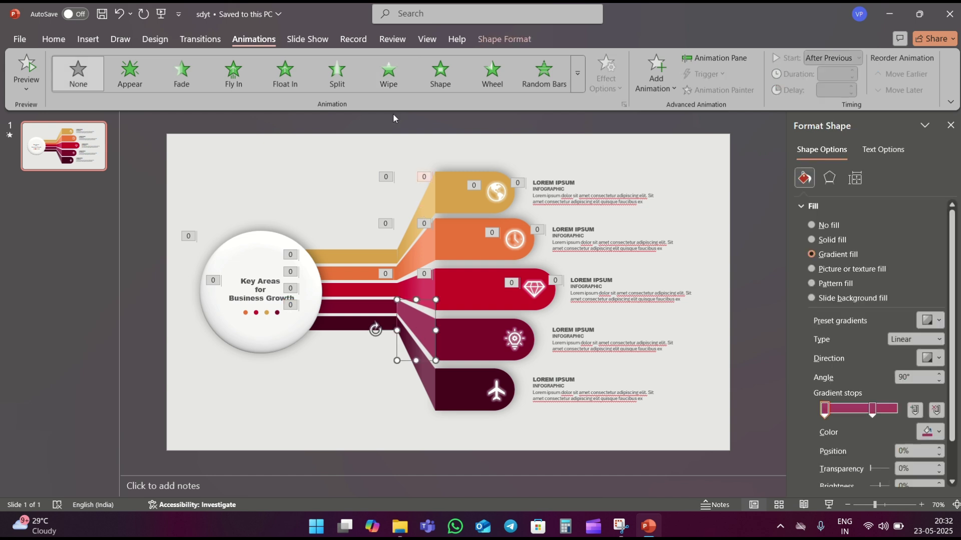
{"action": "left_click", "coordinate": [376, 68]}
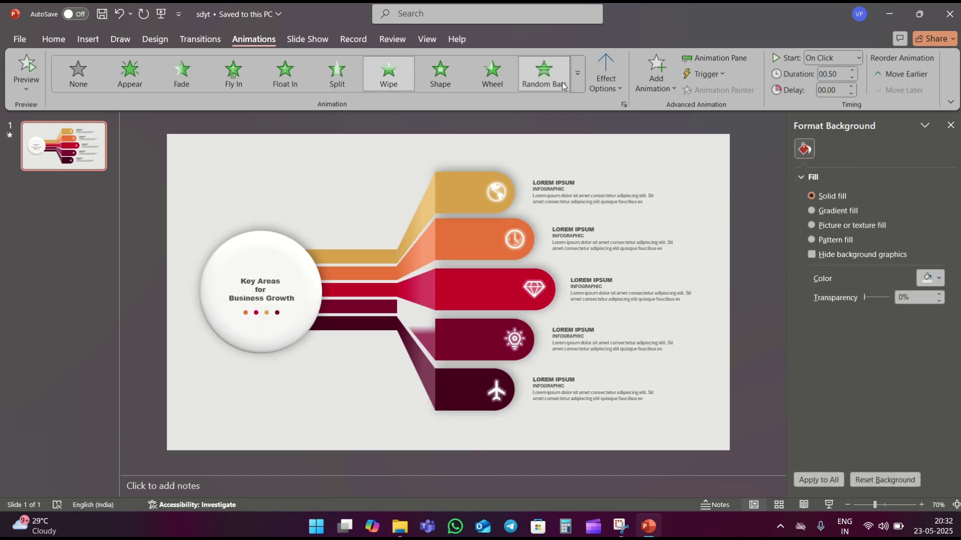
{"action": "left_click", "coordinate": [603, 79]}
{"action": "left_click", "coordinate": [631, 164]}
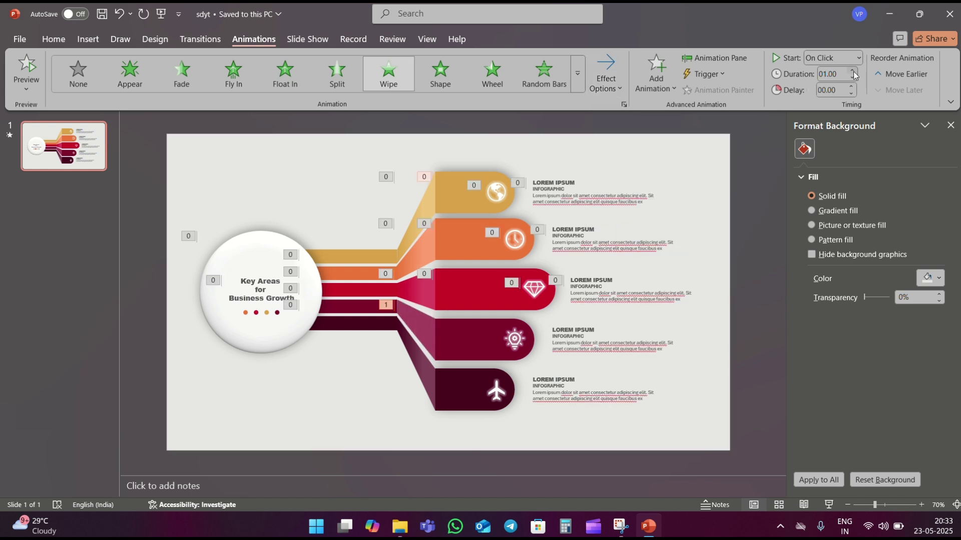
{"action": "left_click", "coordinate": [842, 58]}
{"action": "left_click", "coordinate": [826, 104]}
{"action": "left_click", "coordinate": [495, 325]}
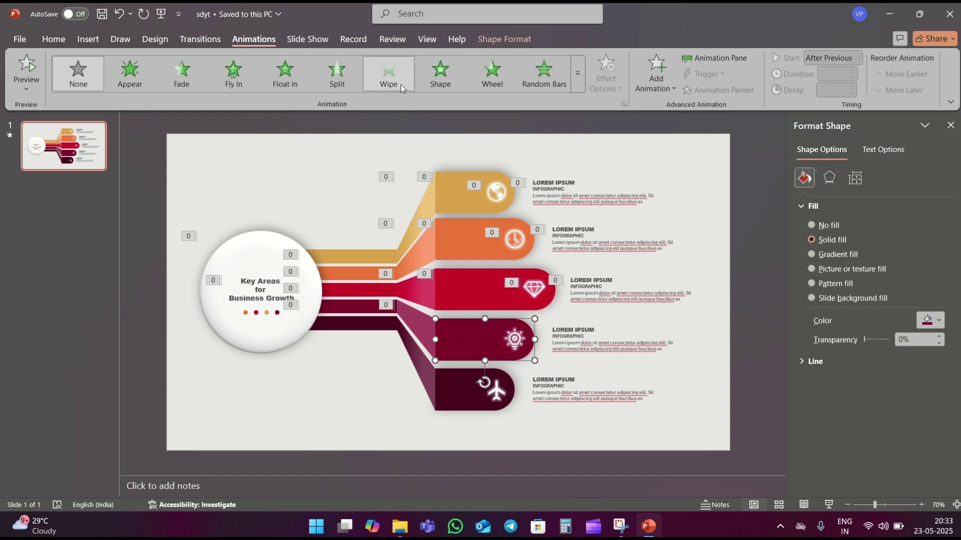
Step: Apply a Wipe entrance From Left to the lightbulb bar, 01.00 duration, starting After Previous
{"action": "left_click", "coordinate": [388, 73]}
{"action": "left_click", "coordinate": [602, 88]}
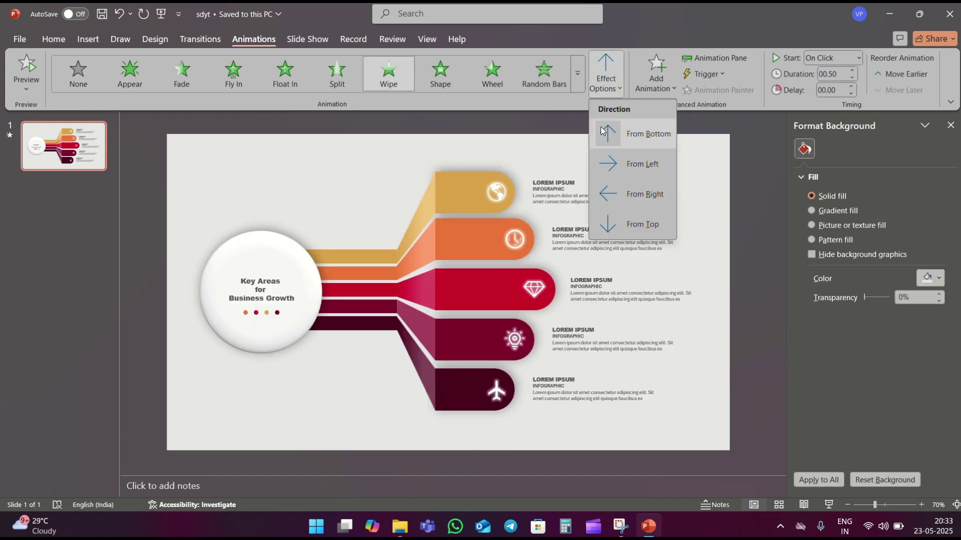
{"action": "left_click", "coordinate": [607, 162]}
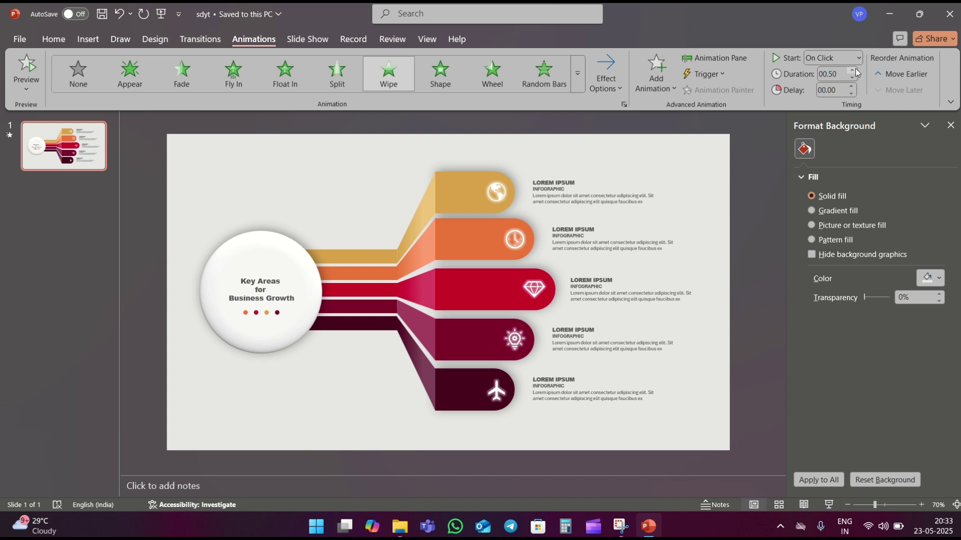
{"action": "left_click", "coordinate": [853, 70]}
{"action": "left_click", "coordinate": [853, 70]}
{"action": "left_click", "coordinate": [848, 59]}
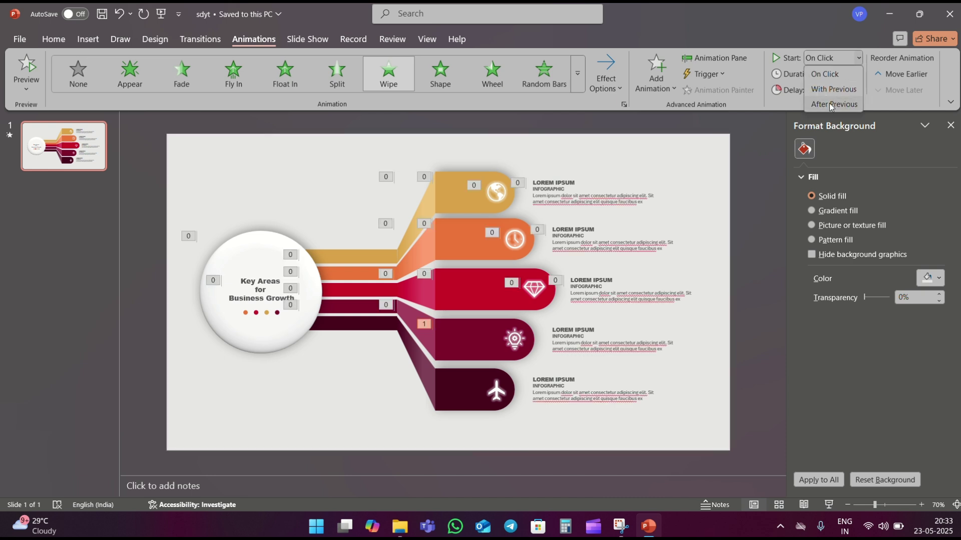
{"action": "left_click", "coordinate": [830, 103]}
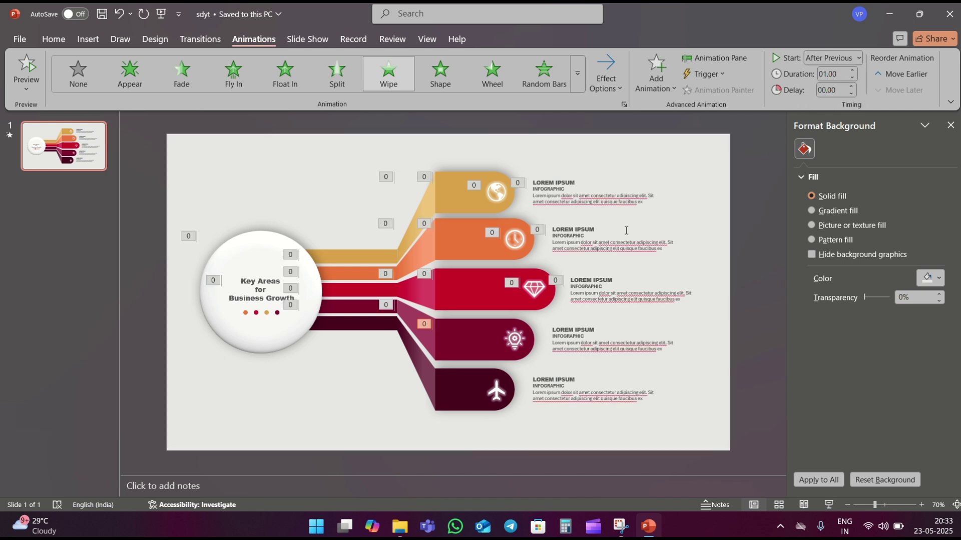
{"action": "left_click", "coordinate": [522, 340]}
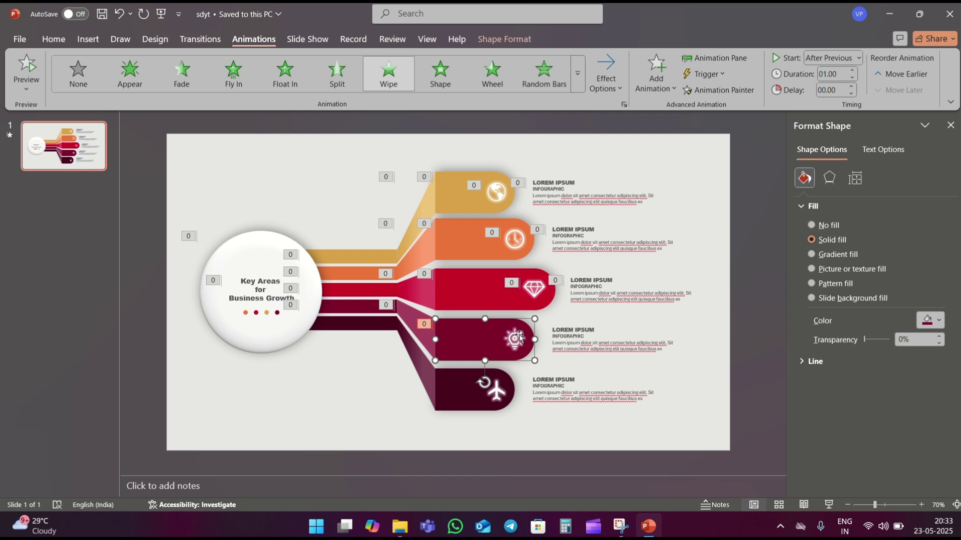
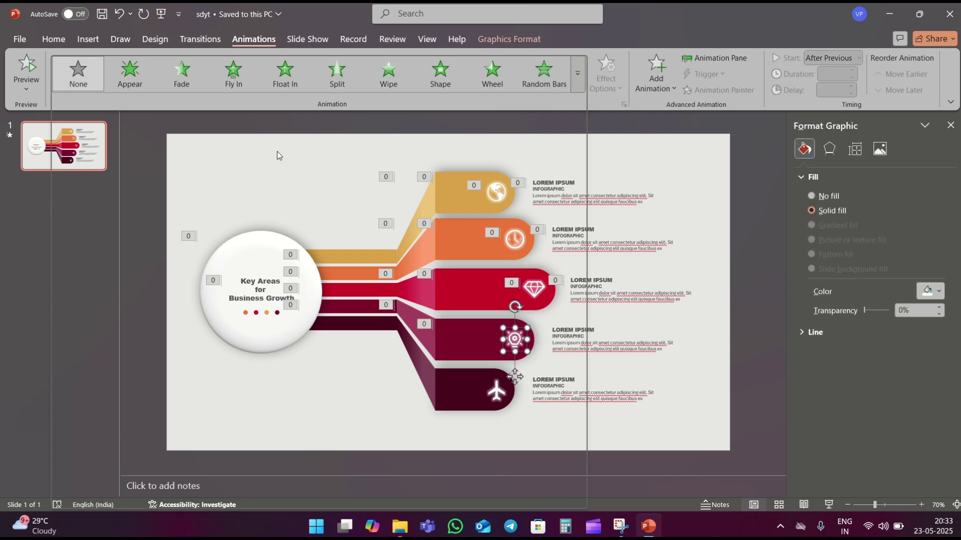
Step: Give the fourth row's icon a one-second Zoom entrance that starts After Previous
{"action": "left_click", "coordinate": [78, 190]}
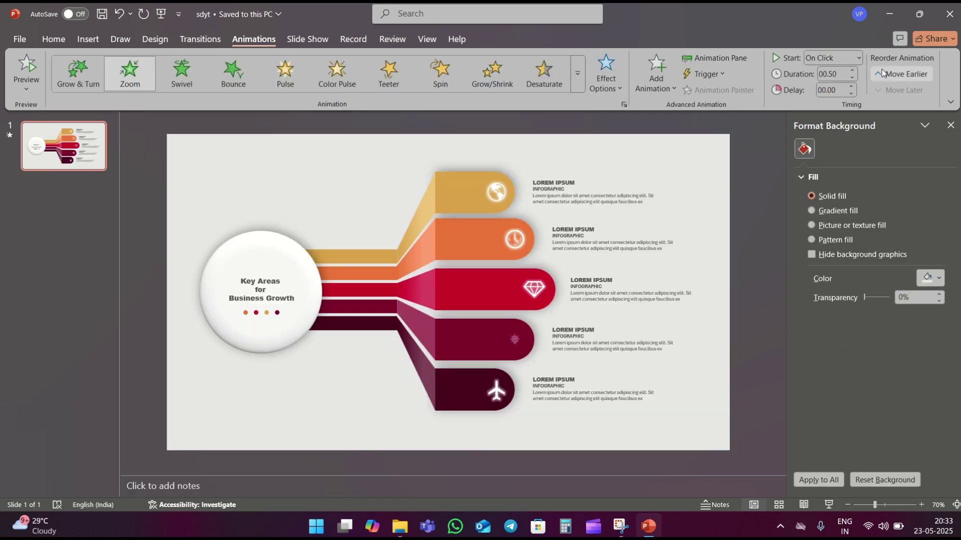
{"action": "left_click", "coordinate": [853, 71]}
{"action": "left_click", "coordinate": [854, 70]}
{"action": "left_click", "coordinate": [848, 61]}
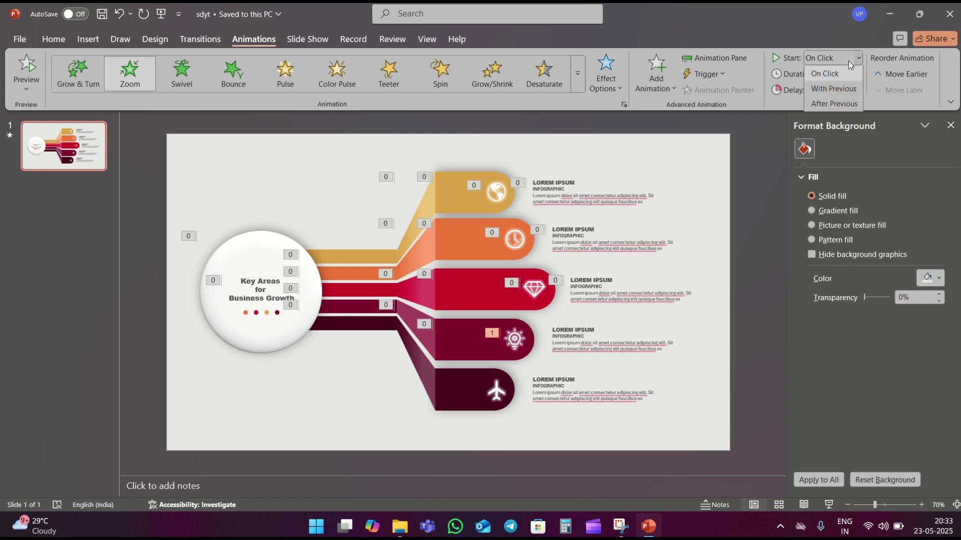
{"action": "left_click", "coordinate": [830, 104]}
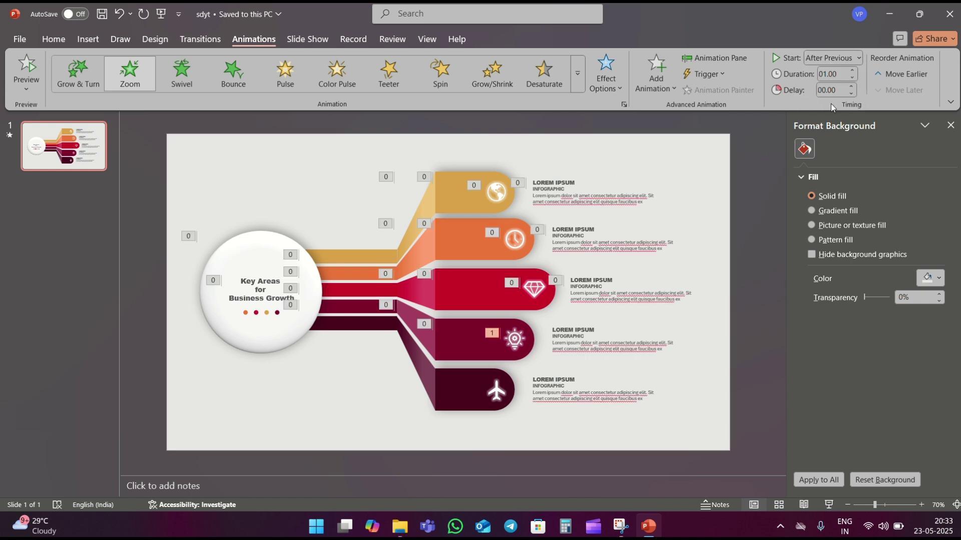
Step: Make the fourth row's text Float In, starting After Previous
{"action": "left_click", "coordinate": [595, 348]}
{"action": "left_click", "coordinate": [295, 80]}
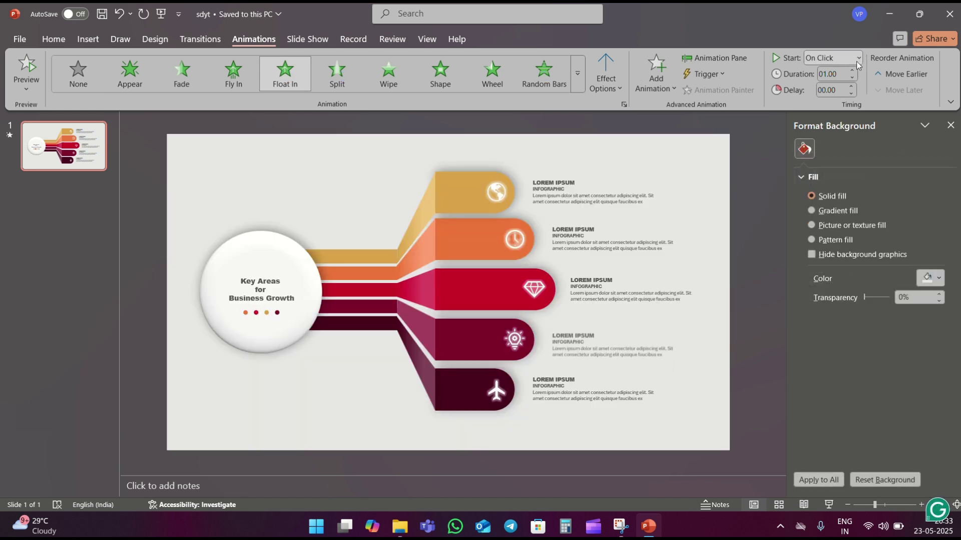
{"action": "left_click", "coordinate": [857, 60]}
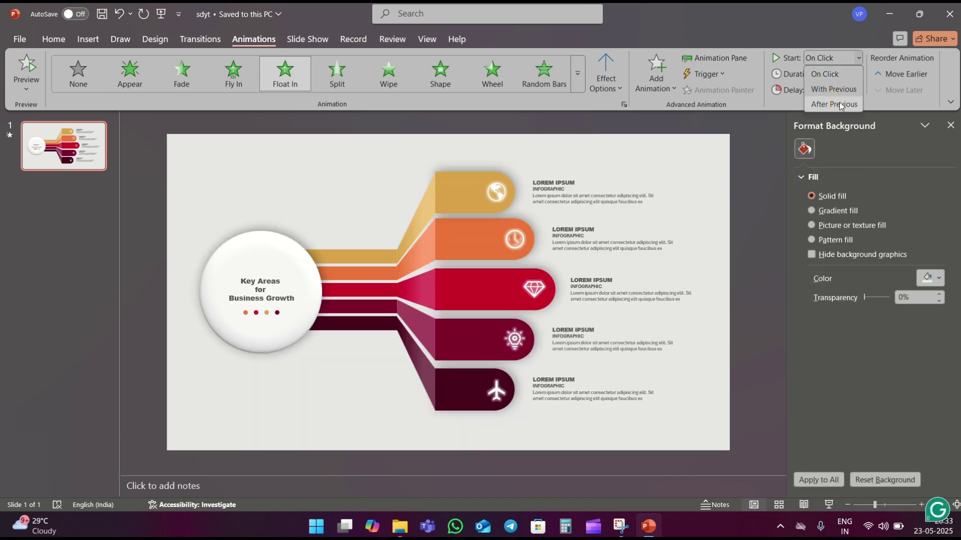
{"action": "left_click", "coordinate": [839, 104]}
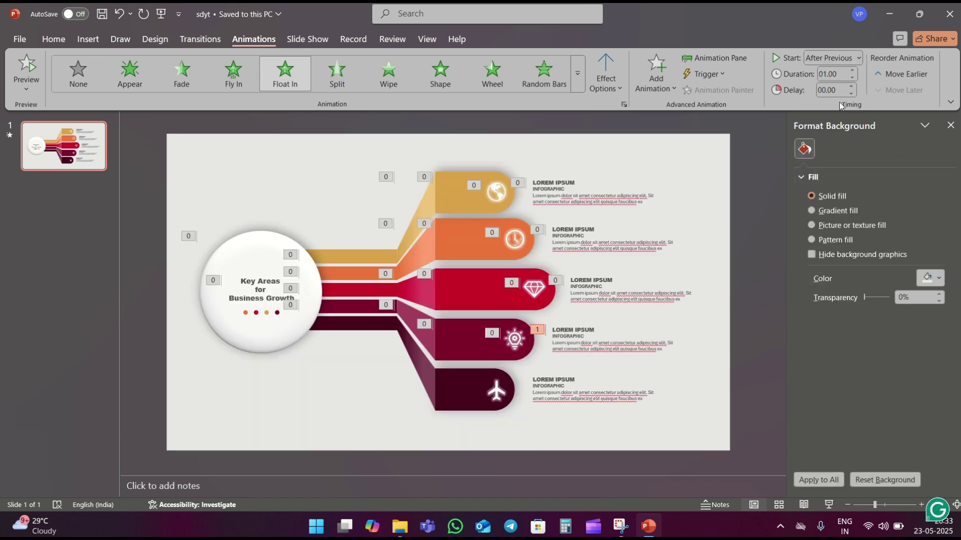
{"action": "left_click", "coordinate": [368, 322]}
Step: Give the bottom connector bar a one-second Wipe from Left, starting After Previous
{"action": "left_click", "coordinate": [380, 65]}
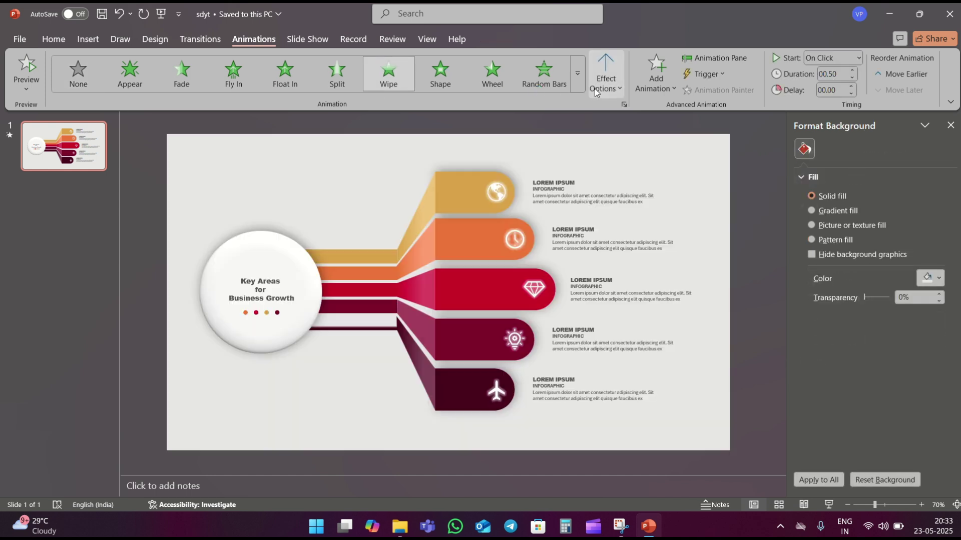
{"action": "left_click", "coordinate": [600, 86]}
{"action": "left_click", "coordinate": [612, 152]}
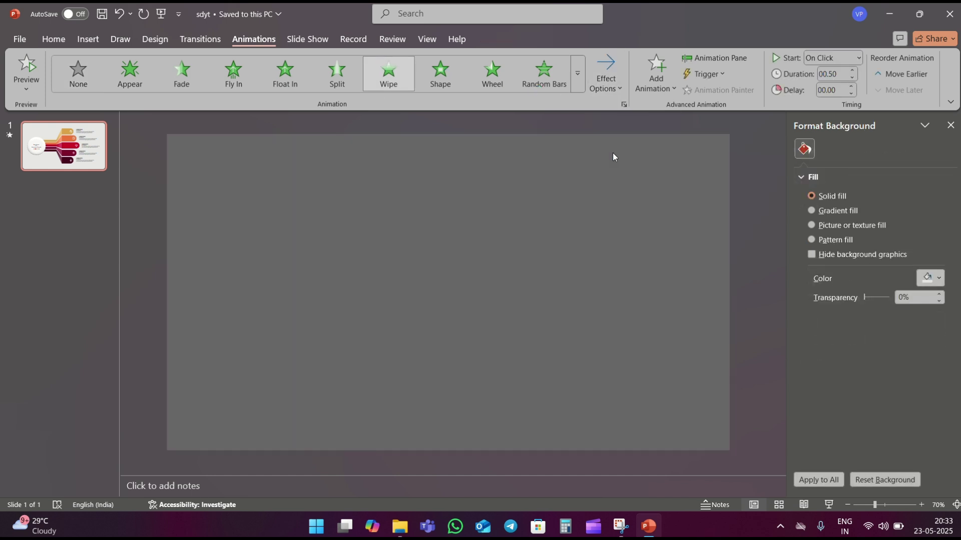
{"action": "left_click", "coordinate": [853, 71]}
{"action": "left_click", "coordinate": [854, 71]}
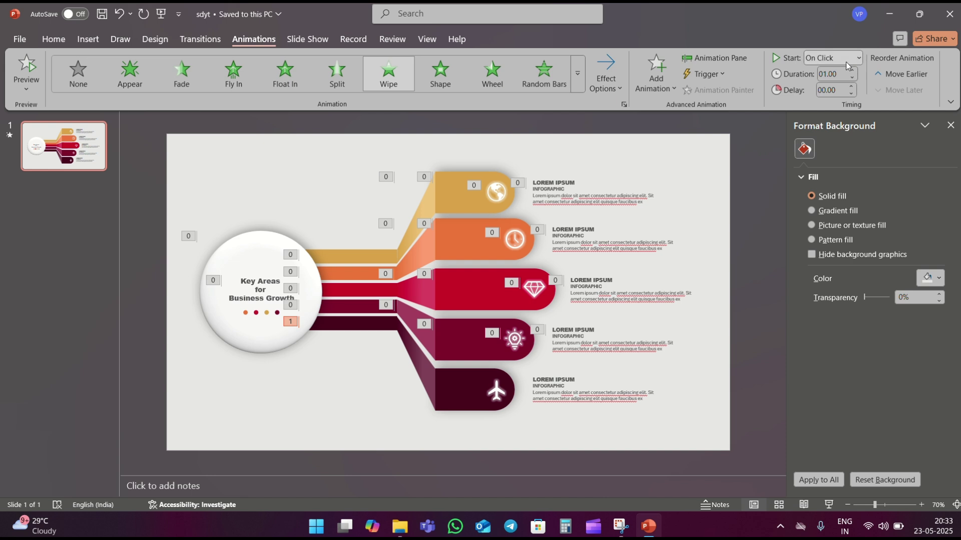
{"action": "left_click", "coordinate": [846, 61]}
{"action": "left_click", "coordinate": [829, 102]}
Step: Give the diagonal connector a one-second Wipe from Left, starting After Previous
{"action": "left_click", "coordinate": [415, 352]}
{"action": "left_click", "coordinate": [388, 73]}
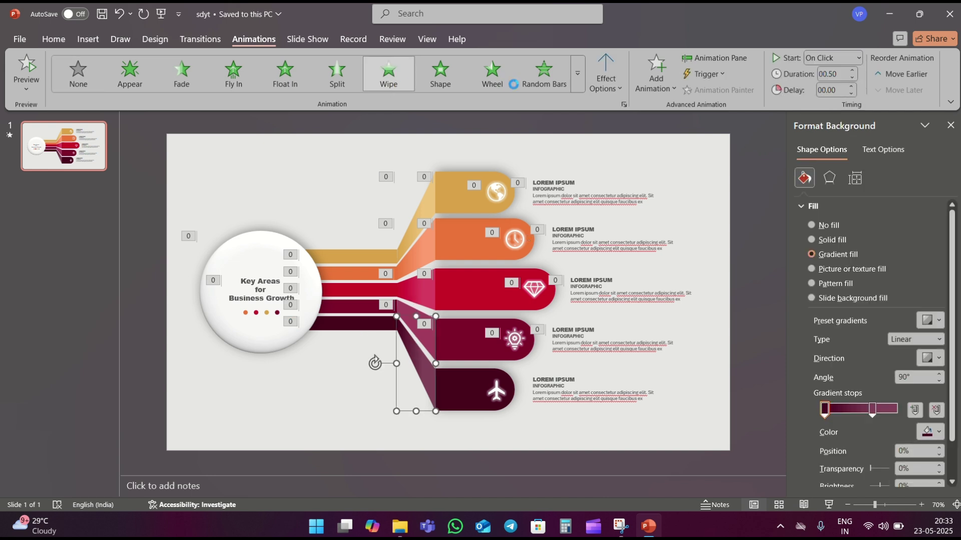
{"action": "left_click", "coordinate": [590, 85]}
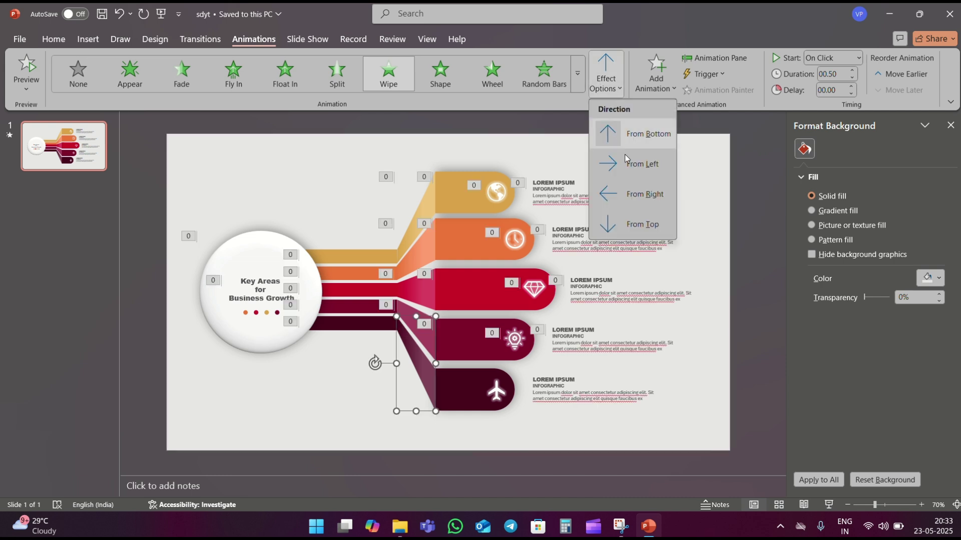
{"action": "left_click", "coordinate": [629, 167]}
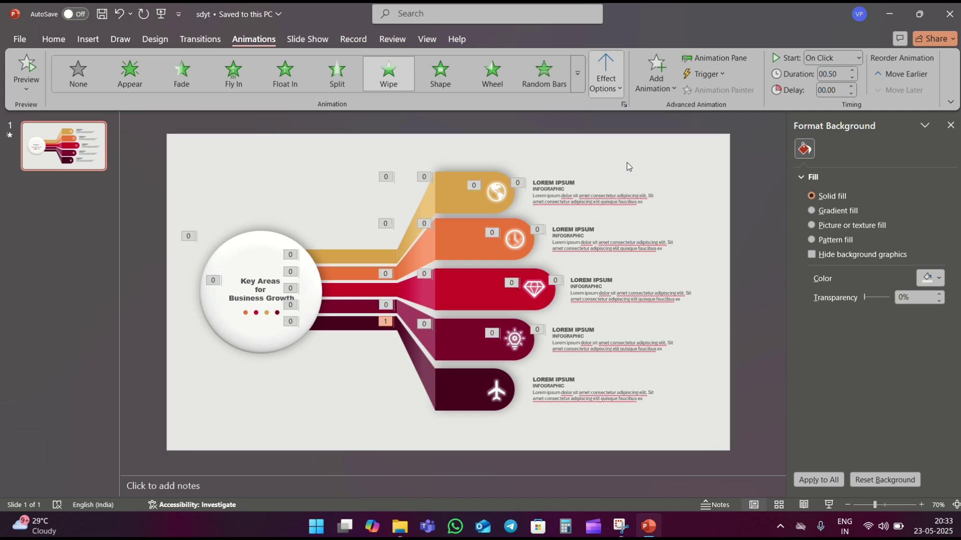
{"action": "left_click", "coordinate": [854, 71]}
{"action": "left_click", "coordinate": [853, 71]}
{"action": "left_click", "coordinate": [851, 64]}
{"action": "left_click", "coordinate": [839, 96]}
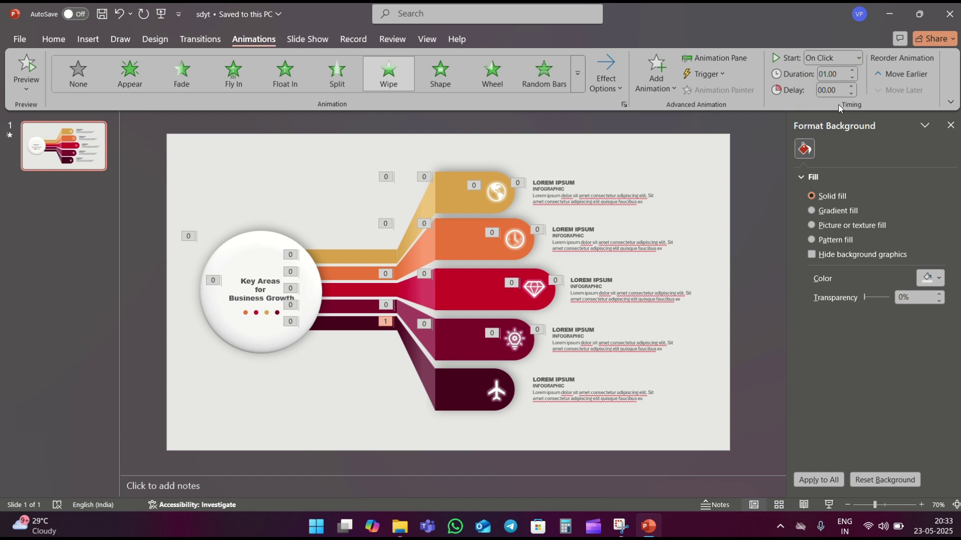
Step: Give the airplane strip a one-second Wipe from Left, starting After Previous
{"action": "left_click", "coordinate": [466, 384]}
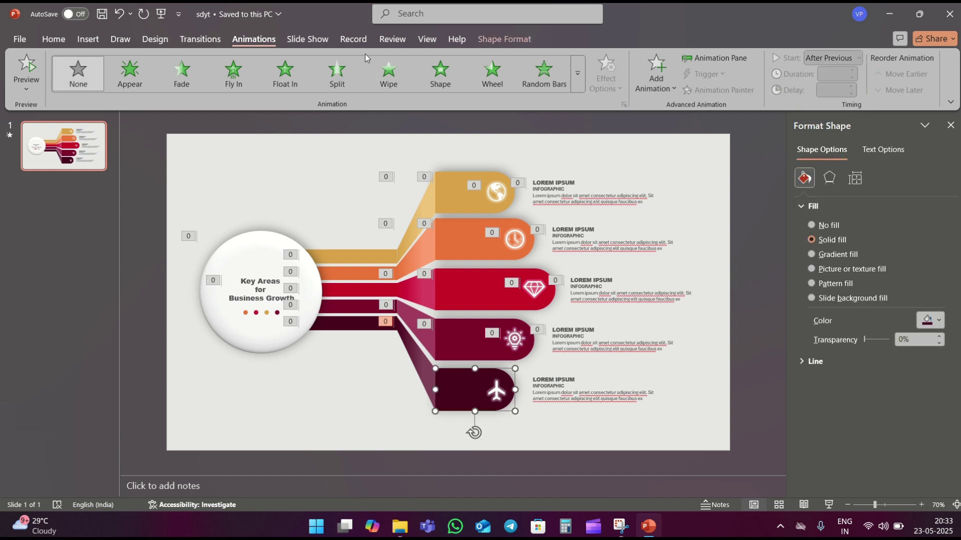
{"action": "left_click", "coordinate": [388, 72]}
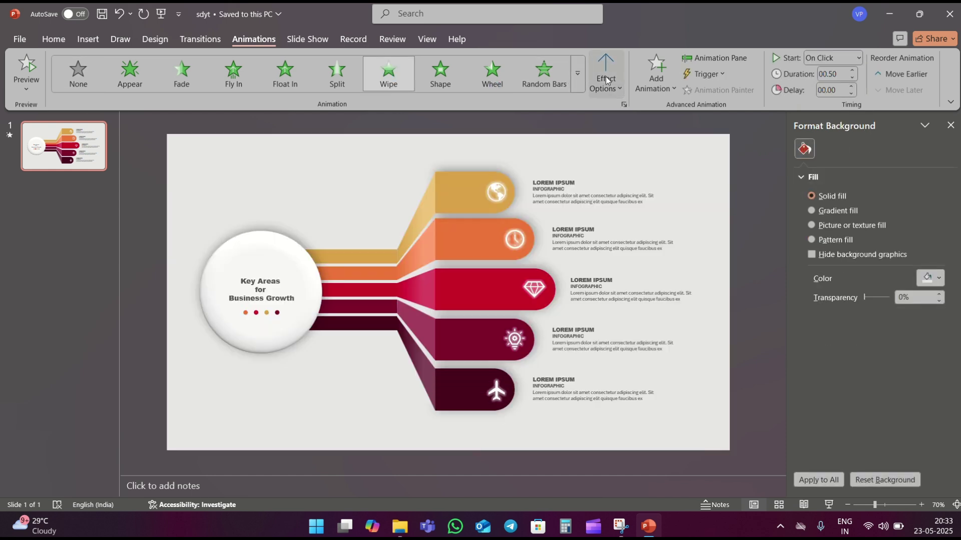
{"action": "left_click", "coordinate": [605, 80]}
{"action": "left_click", "coordinate": [620, 164]}
{"action": "left_click", "coordinate": [851, 71]}
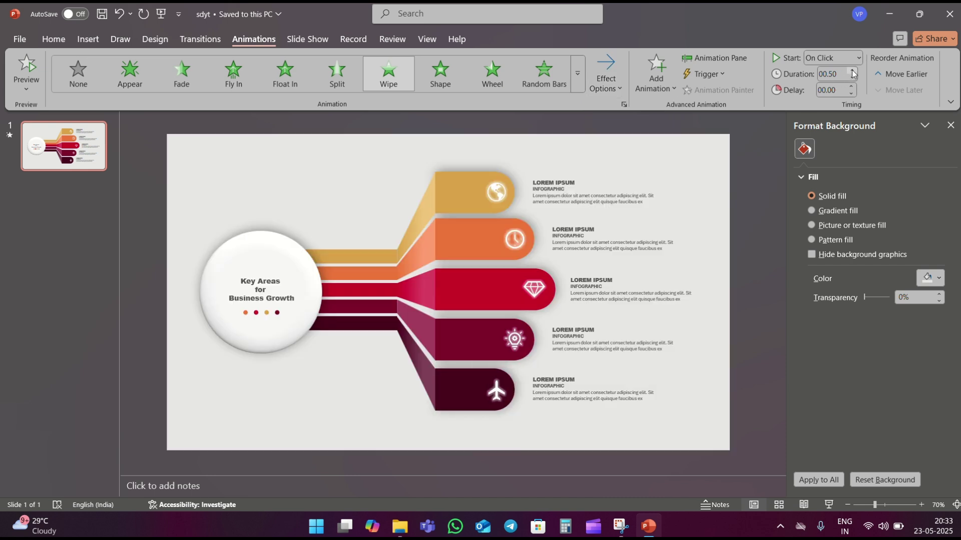
{"action": "left_click", "coordinate": [851, 71]}
{"action": "left_click", "coordinate": [849, 61]}
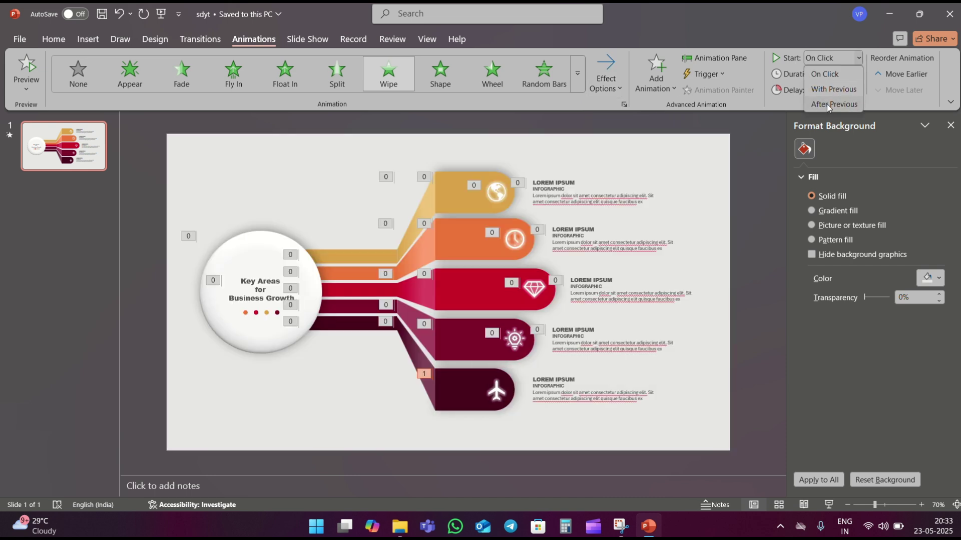
{"action": "left_click", "coordinate": [827, 104]}
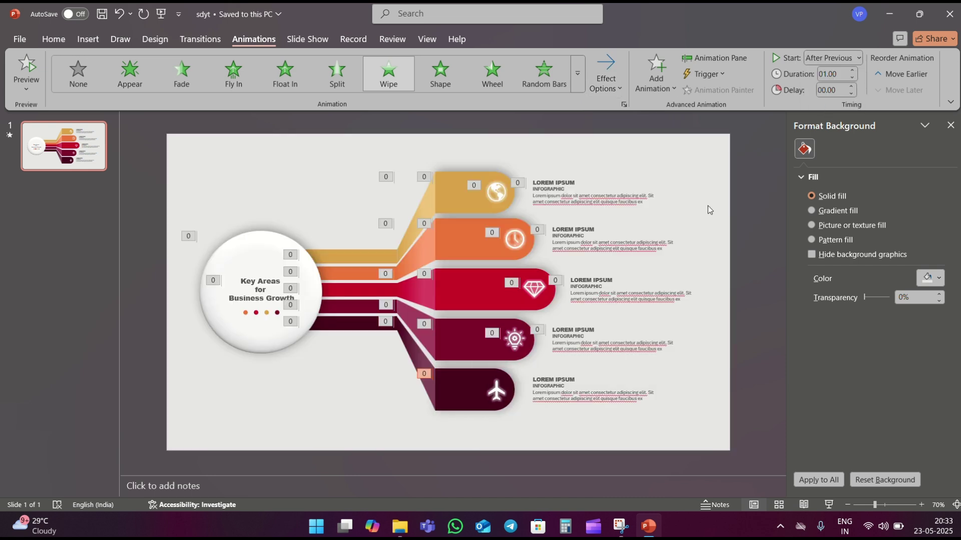
{"action": "left_click", "coordinate": [497, 392]}
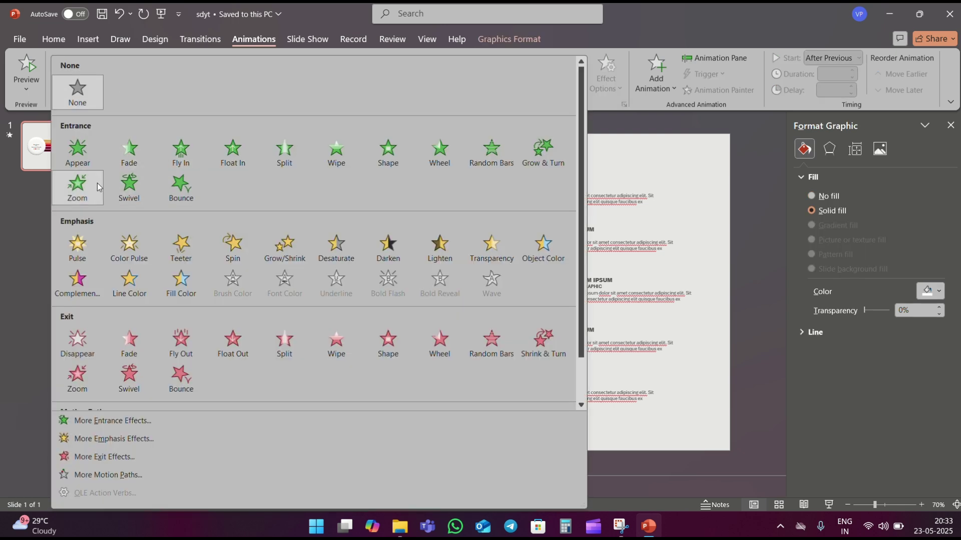
Step: Give the airplane icon a one-second Zoom entrance that starts After Previous
{"action": "left_click", "coordinate": [77, 183]}
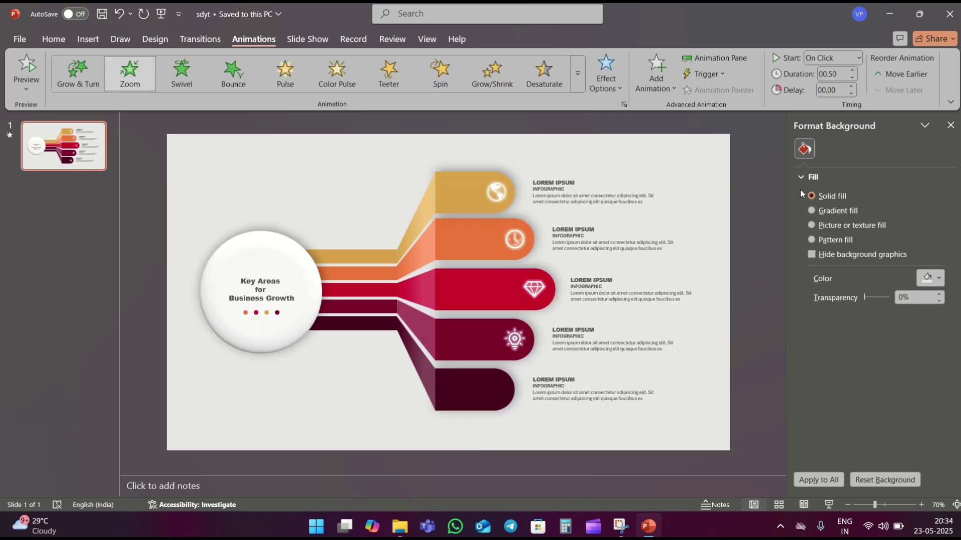
{"action": "left_click", "coordinate": [851, 71]}
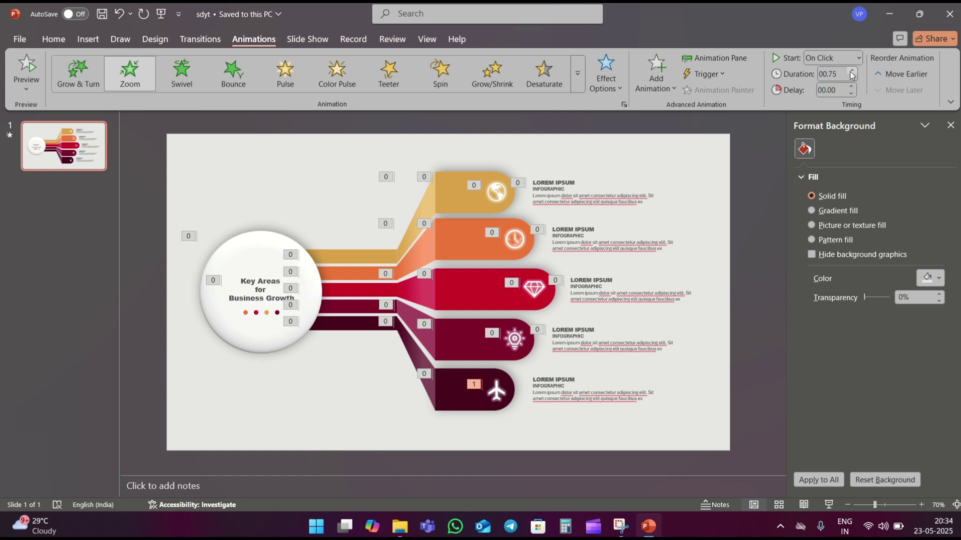
{"action": "left_click", "coordinate": [852, 71]}
{"action": "left_click", "coordinate": [852, 58]}
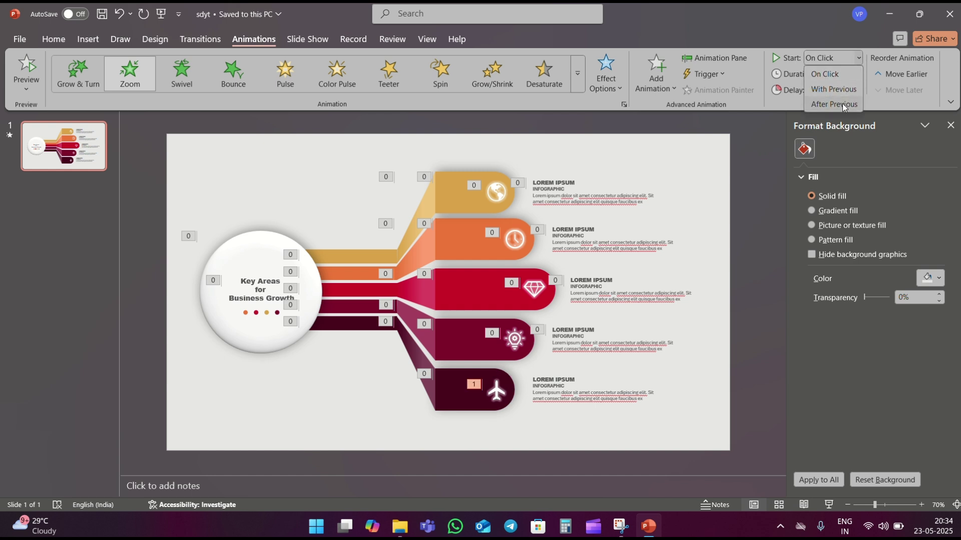
{"action": "left_click", "coordinate": [830, 103]}
Step: Make the bottom row's text Float In After Previous, then start the slide show
{"action": "left_click", "coordinate": [550, 386]}
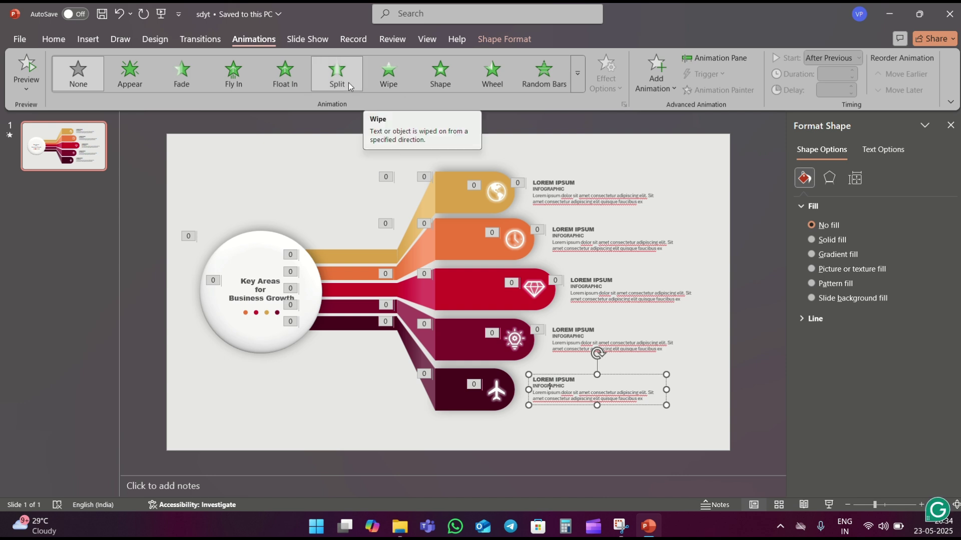
{"action": "left_click", "coordinate": [297, 77]}
{"action": "left_click", "coordinate": [856, 59]}
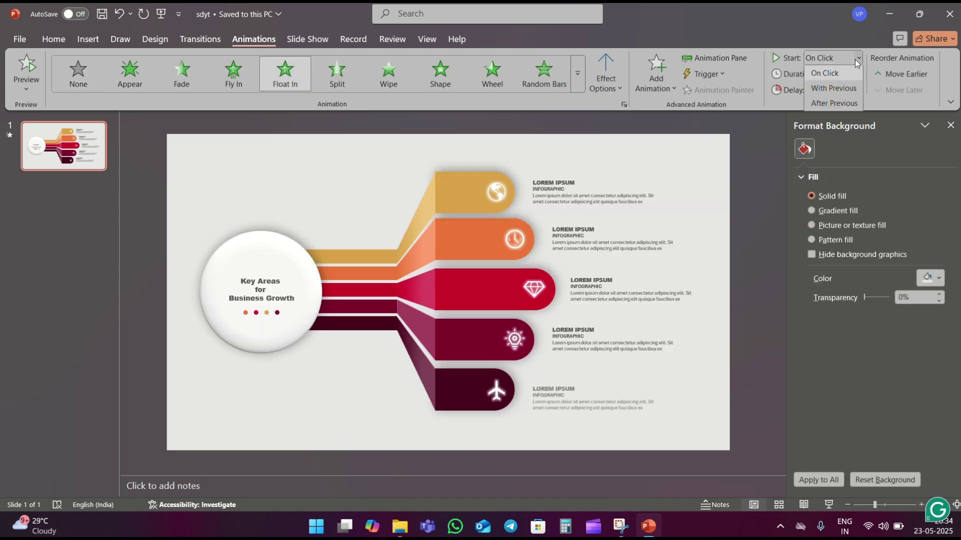
{"action": "left_click", "coordinate": [855, 100]}
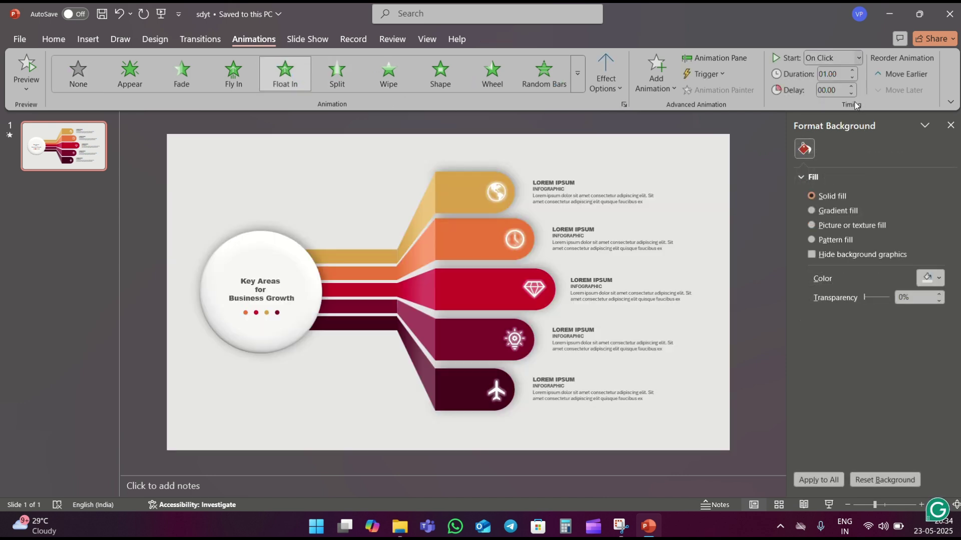
{"action": "left_click", "coordinate": [754, 331]}
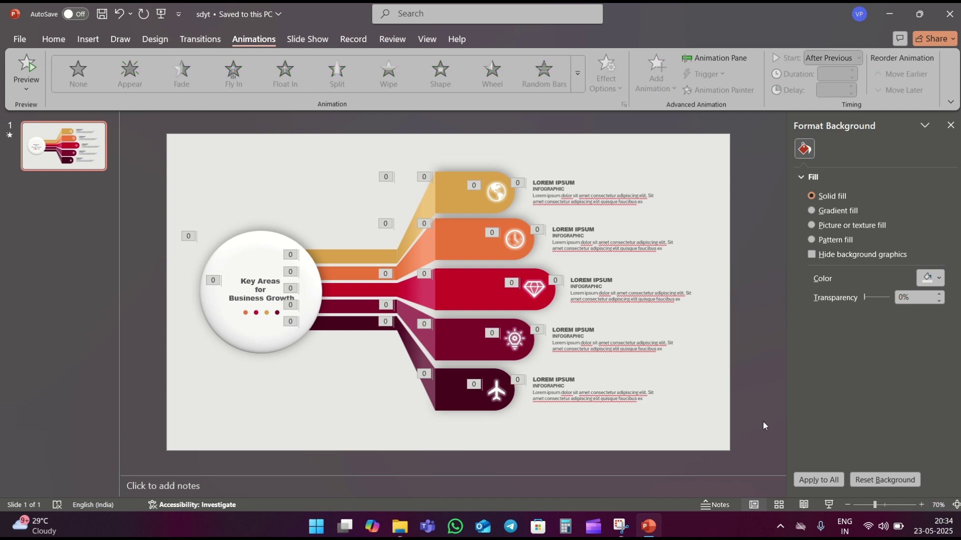
{"action": "left_click", "coordinate": [829, 506]}
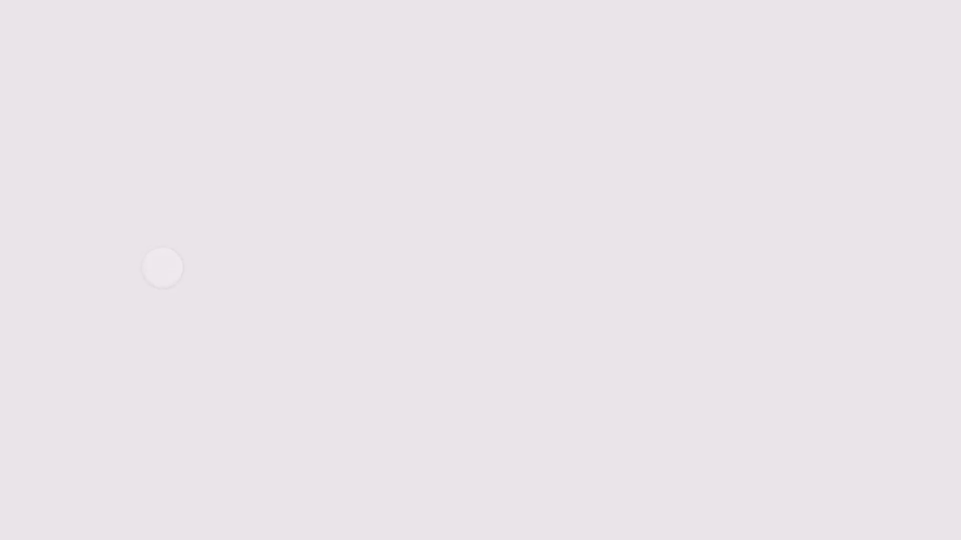